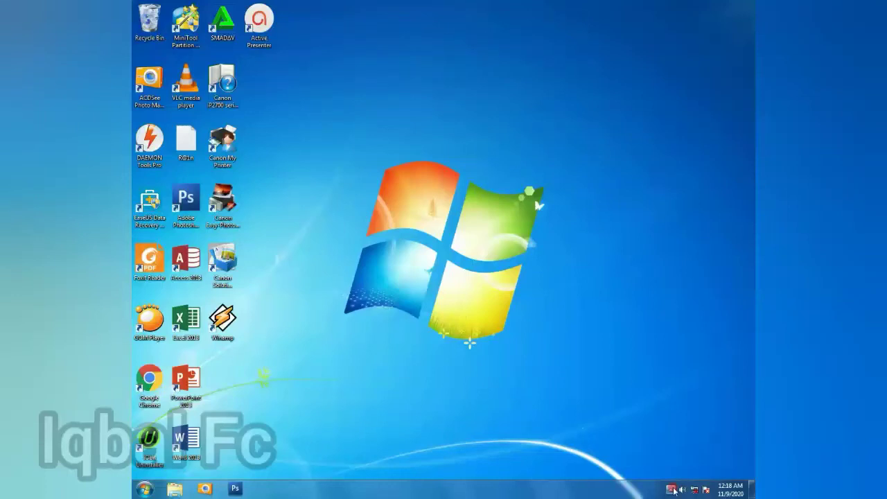
Dismiss the colour-scheme performance prompt and refresh the desktop twice
left_click(594, 325)
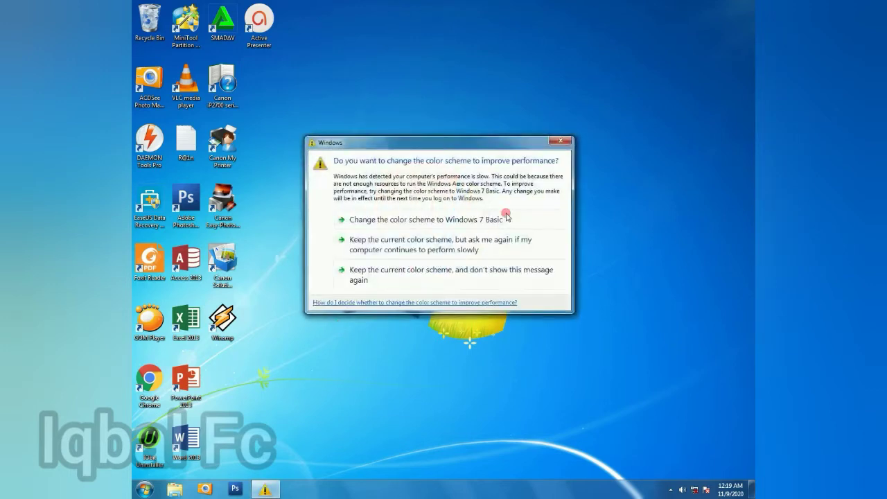
left_click(557, 139)
right_click(470, 67)
left_click(487, 91)
right_click(488, 85)
left_click(517, 112)
Refresh the desktop twice more and launch Adobe Photoshop CS3
right_click(474, 92)
left_click(493, 117)
right_click(485, 110)
left_click(503, 139)
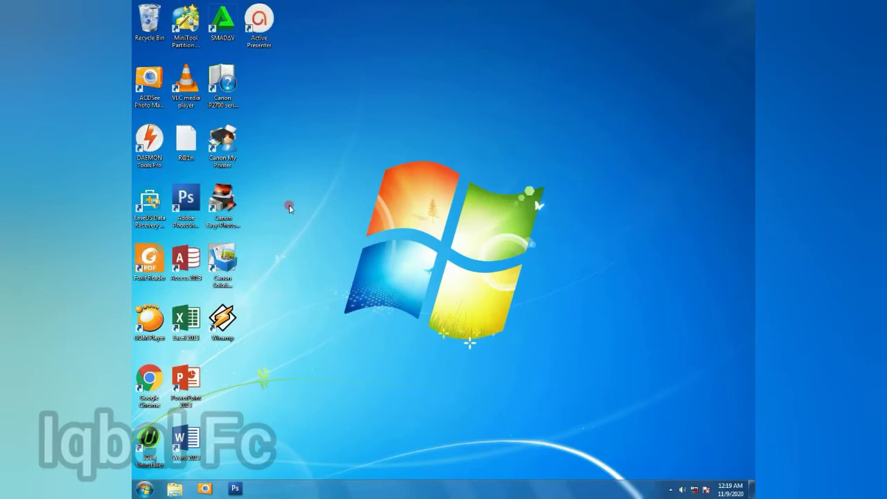
double_click(200, 218)
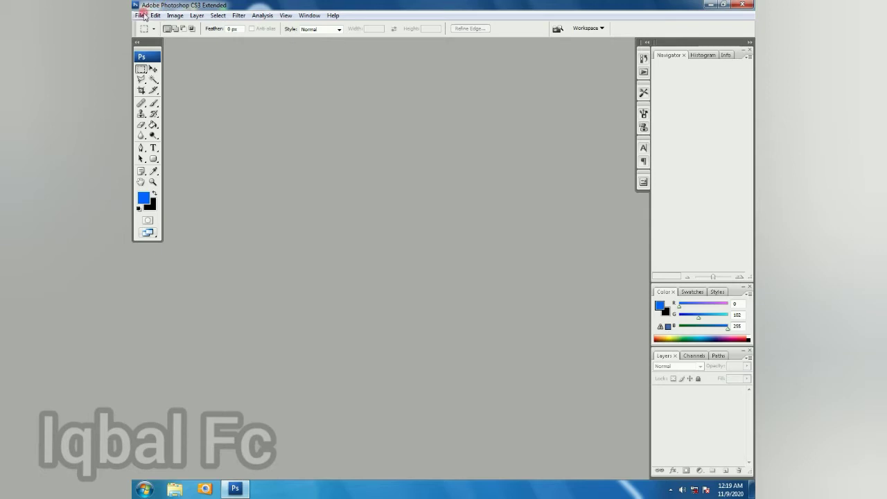
Create a new 5.4 × 8.6 cm document at 300 pixels/inch and zoom out to see it whole
left_click(139, 15)
left_click(149, 24)
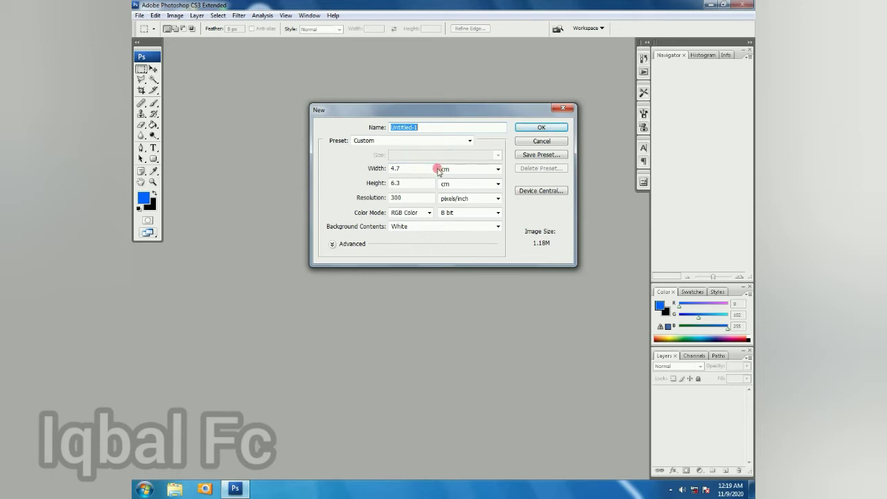
left_click_drag(420, 168, 386, 163)
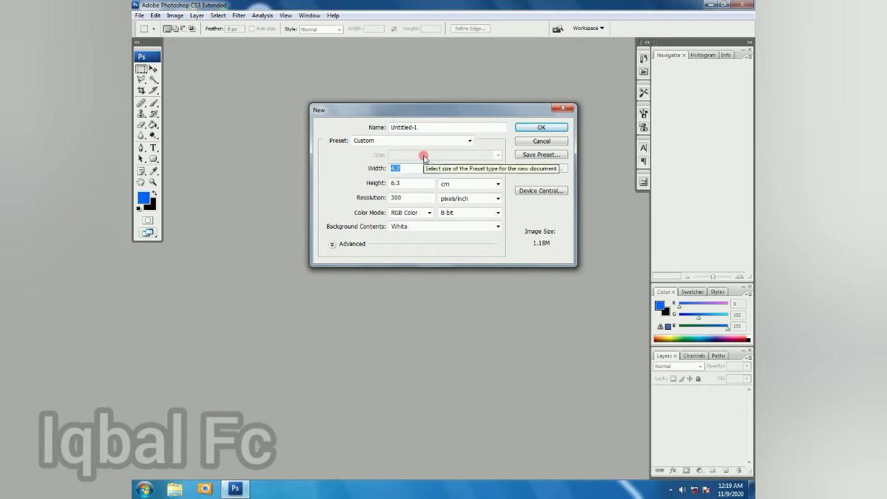
type("5.4")
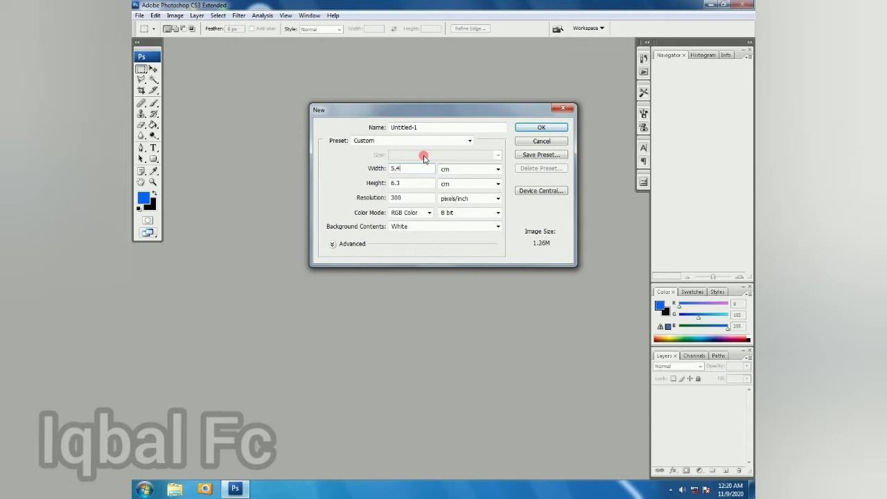
left_click(406, 184)
left_click_drag(407, 184, 381, 181)
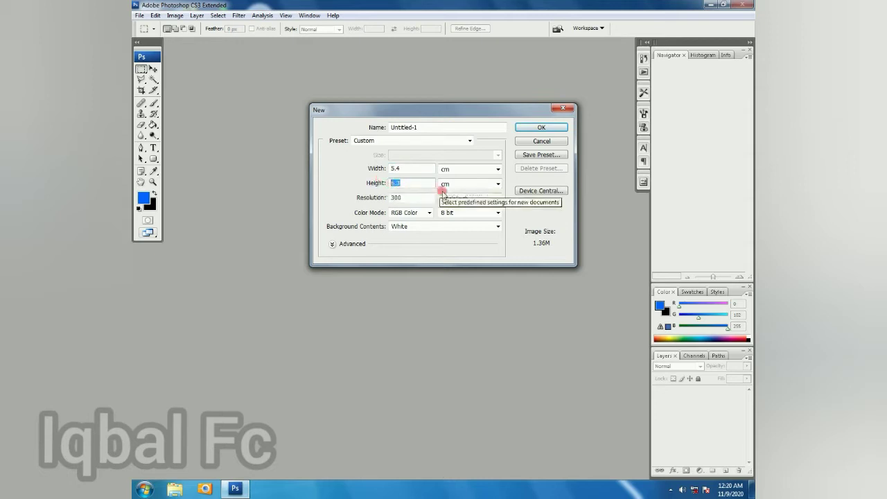
type("8")
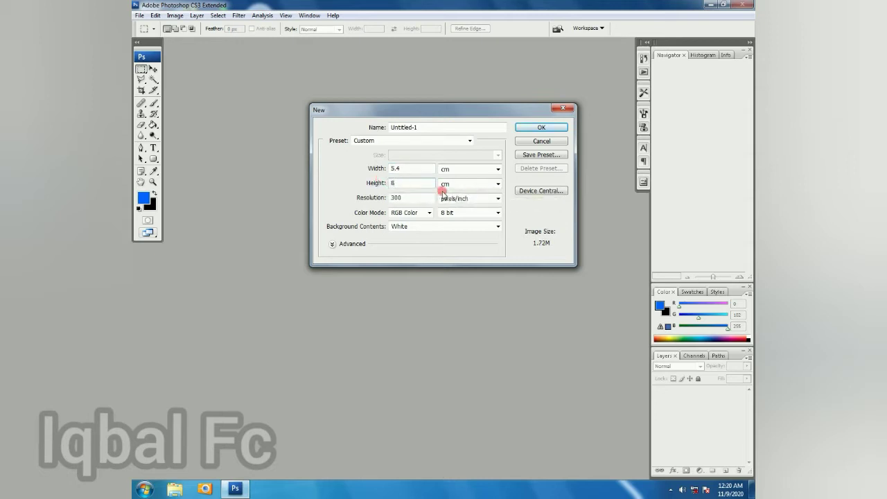
type(".6")
left_click(535, 130)
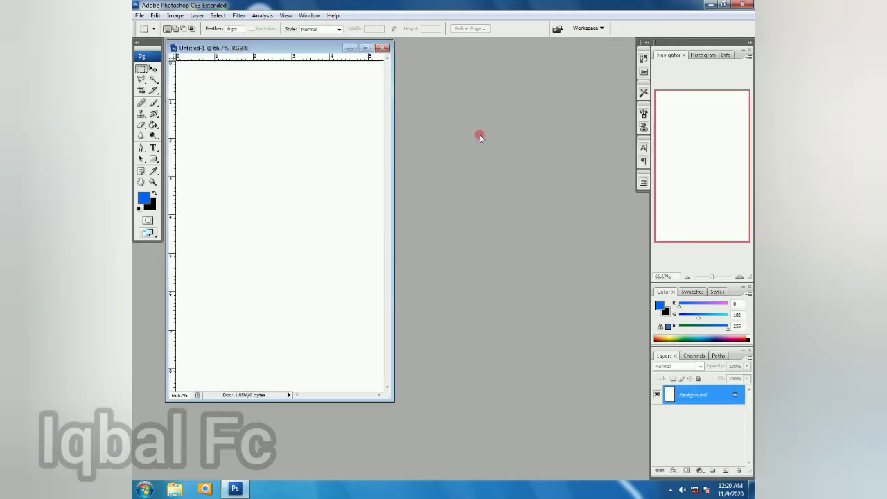
key("ctrl+minus")
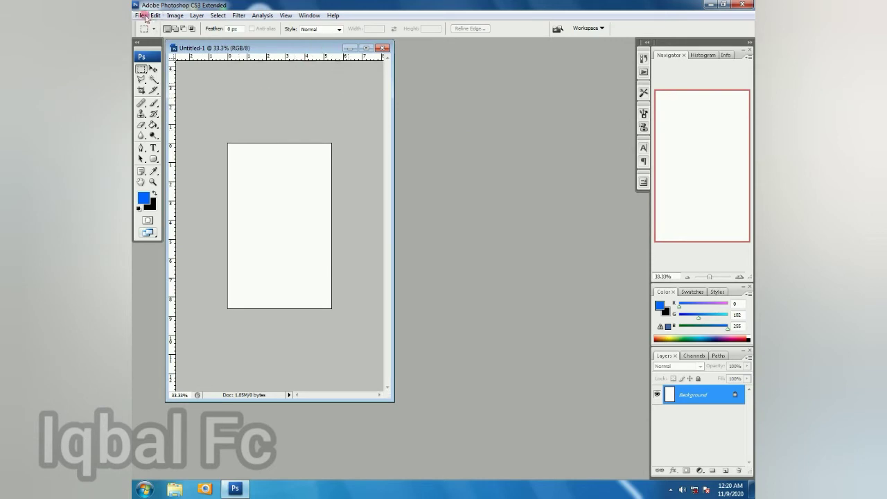
Create a second new document, Untitled-2, sized 4.7 × 6.3 cm at 300 pixels/inch
left_click(140, 15)
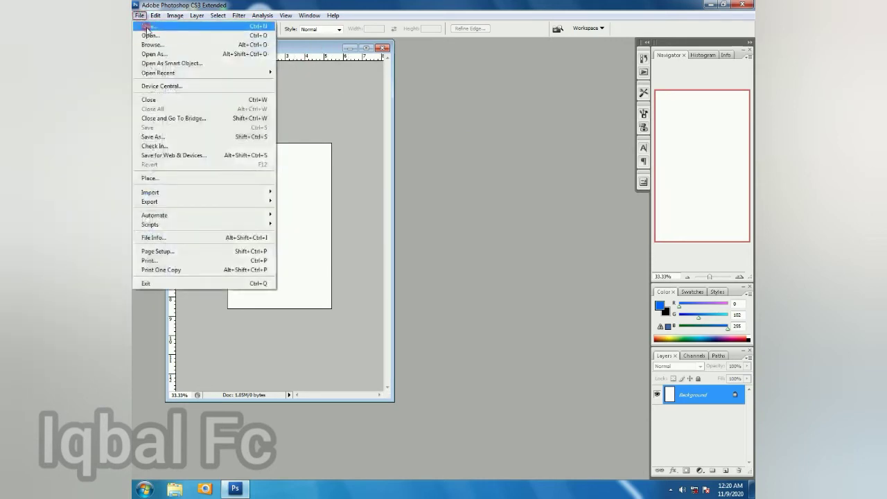
left_click(148, 25)
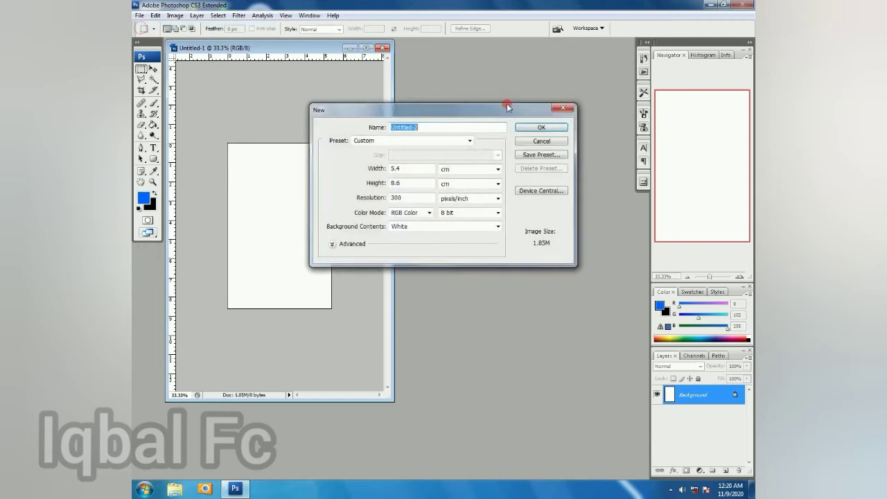
left_click_drag(431, 172, 372, 171)
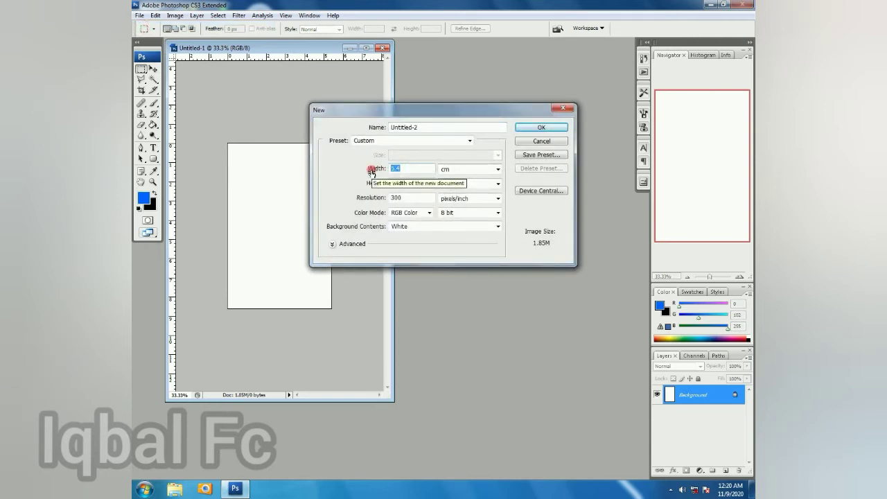
type("4.7")
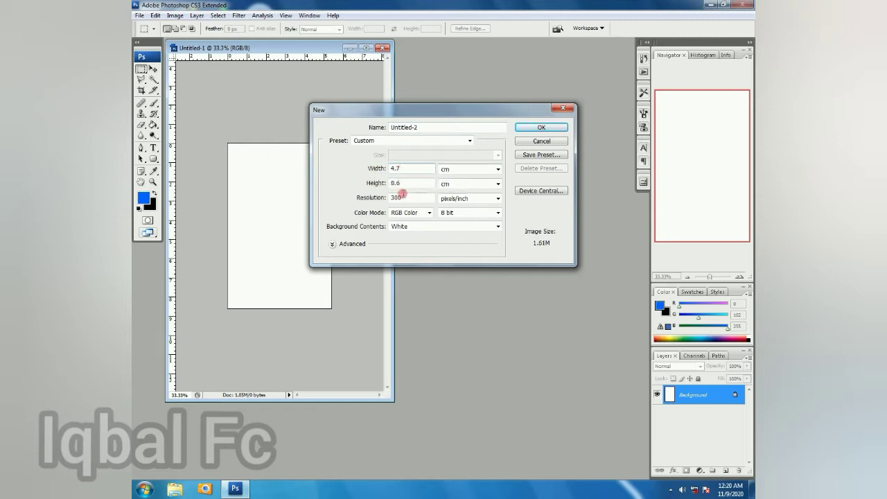
left_click_drag(415, 183, 393, 181)
double_click(413, 180)
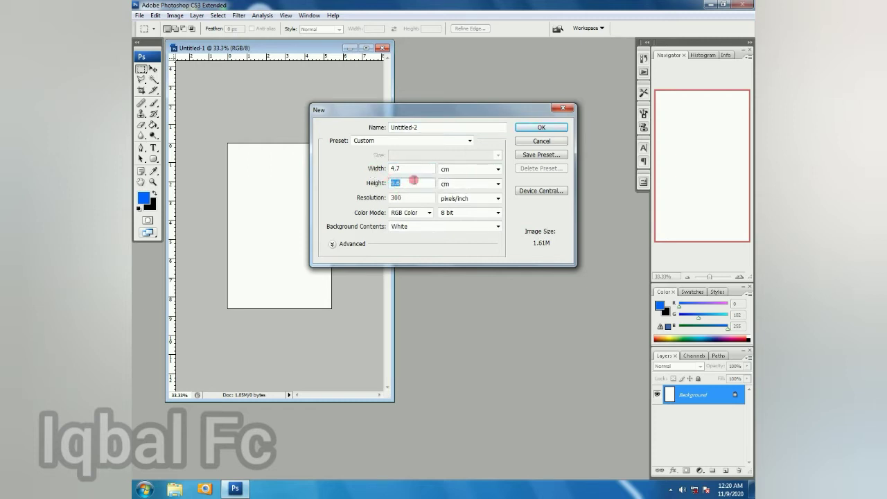
type("6")
type(".3")
left_click(540, 128)
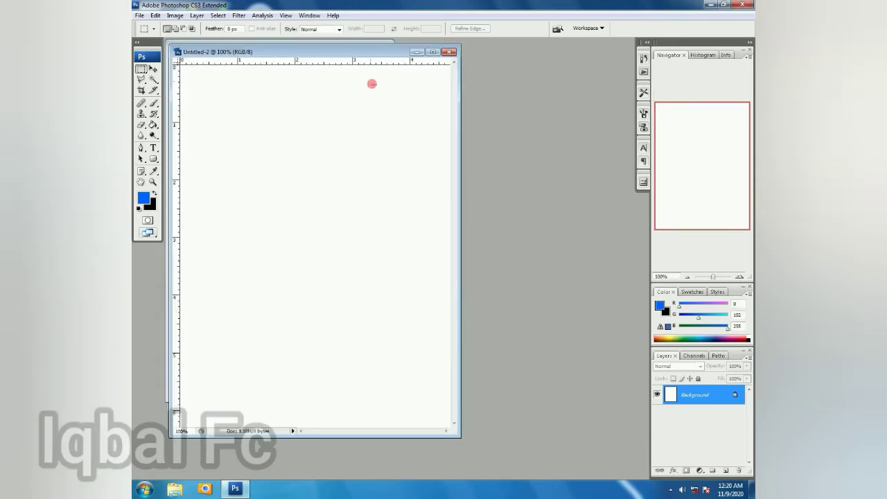
Place Untitled-2 at 50% zoom beside Untitled-1
left_click_drag(374, 52, 508, 92)
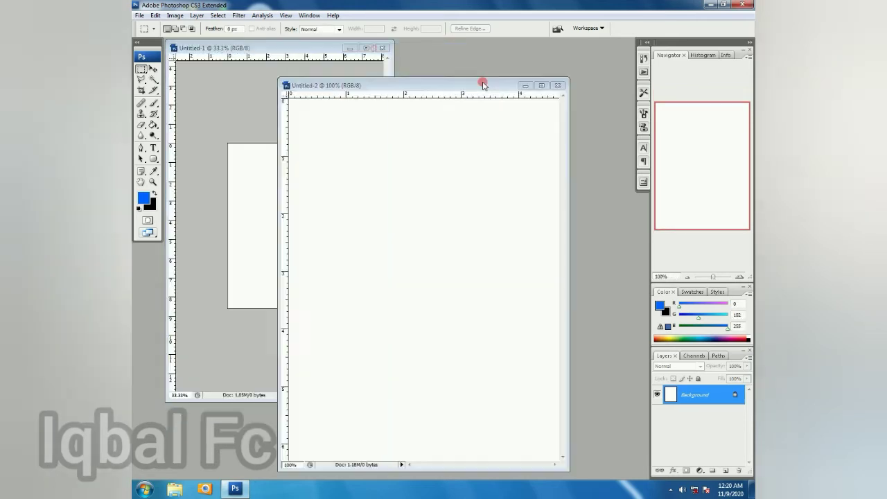
key("ctrl+minus")
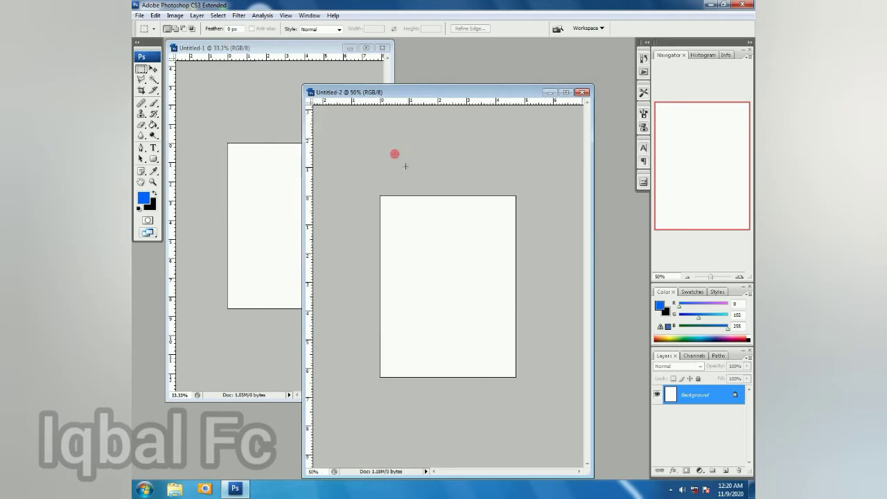
left_click_drag(408, 92, 450, 65)
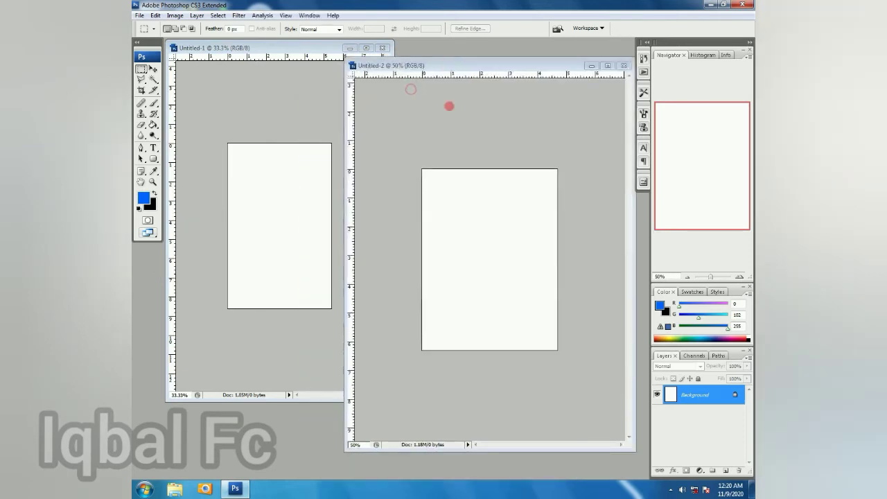
Fill the Untitled-2 canvas with black using the Paint Bucket
left_click(154, 192)
left_click(143, 197)
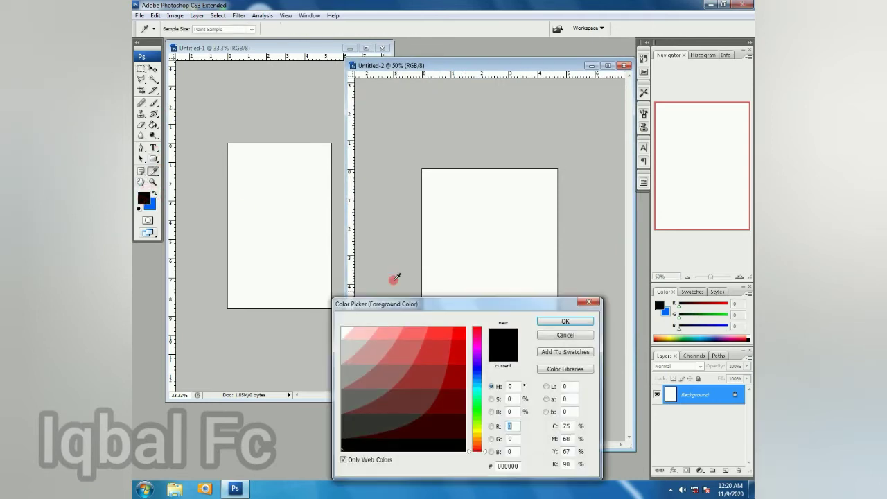
left_click(552, 320)
left_click(154, 126)
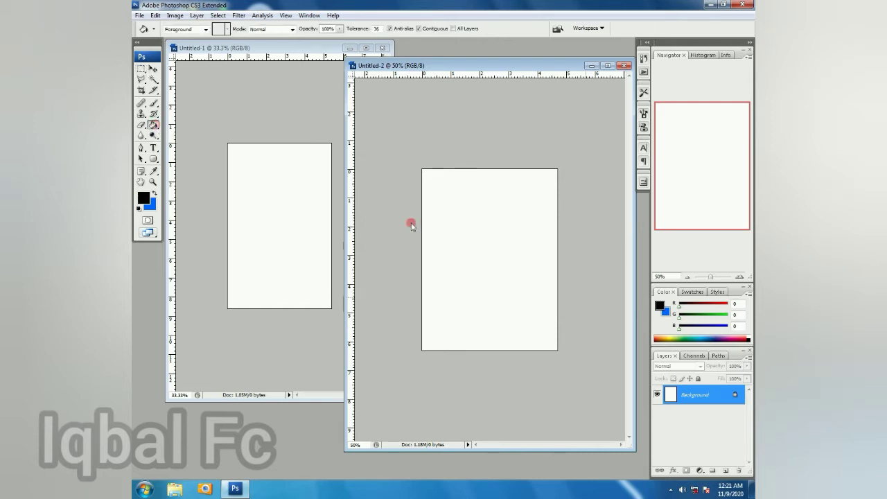
left_click(487, 243)
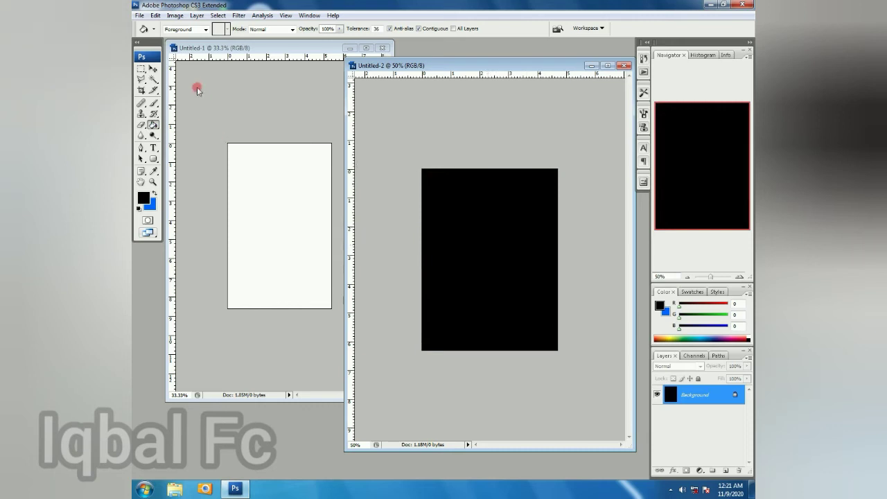
left_click(154, 70)
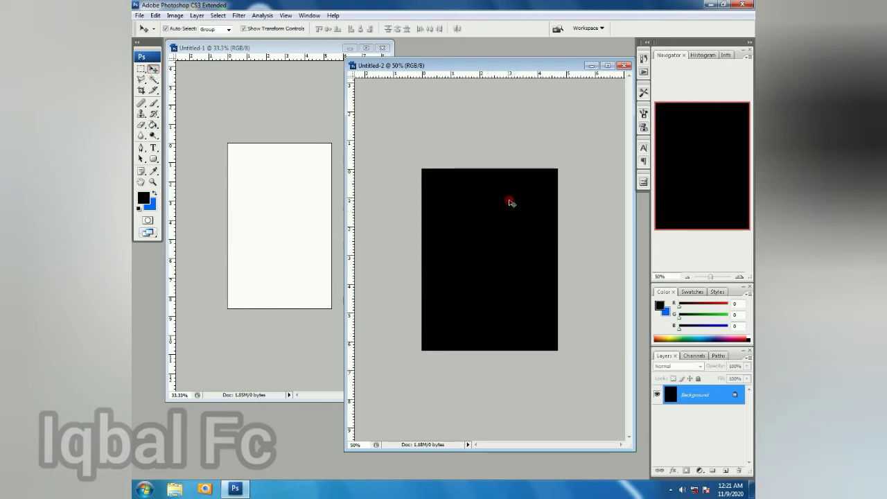
Drag the black rectangle from Untitled-2 onto the Untitled-1 canvas as Layer 1
left_click(486, 202)
left_click_drag(372, 198, 255, 192)
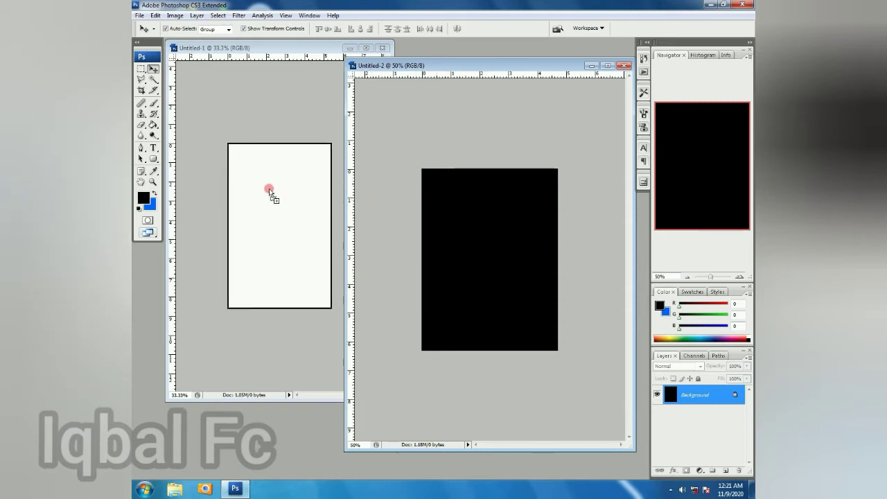
mouse_move(255, 192)
left_mouse_down()
mouse_move(267, 179)
mouse_move(291, 192)
mouse_move(275, 185)
mouse_move(298, 212)
left_mouse_up()
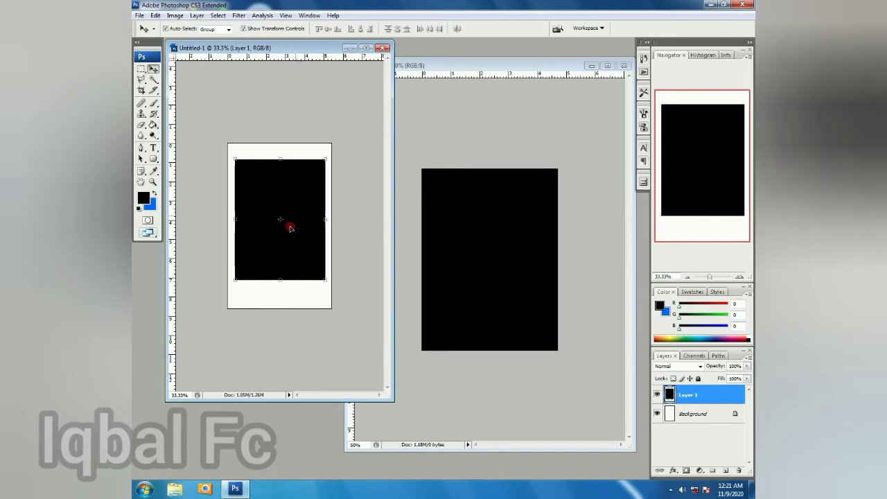
Centre the black rectangle horizontally near the frame top and maximize the Untitled-1 window
key("ctrl+a")
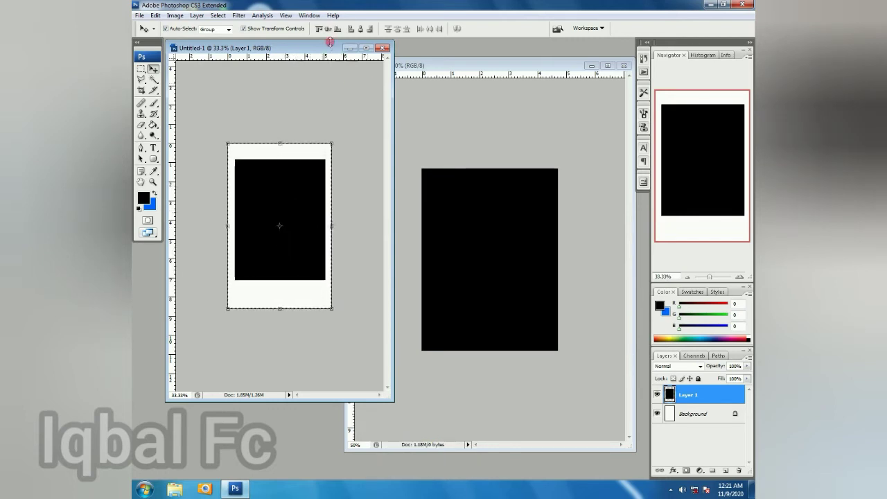
left_click_drag(333, 47, 390, 77)
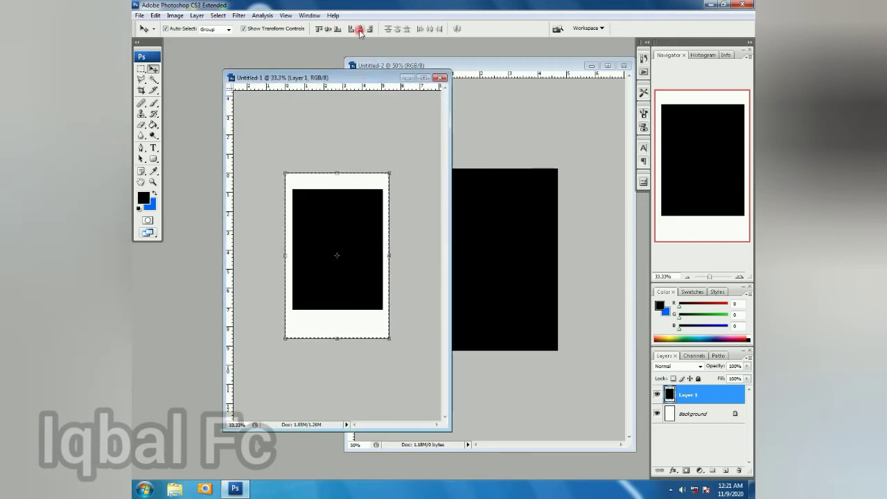
left_click(360, 29)
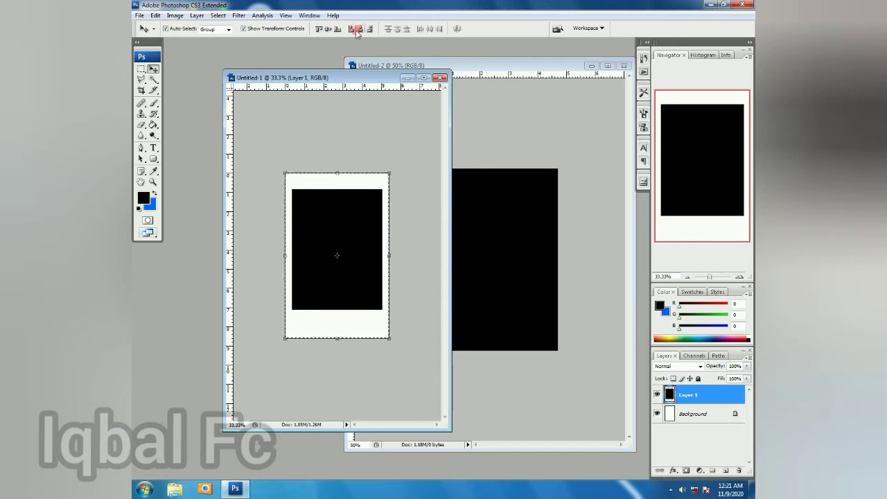
left_click(320, 30)
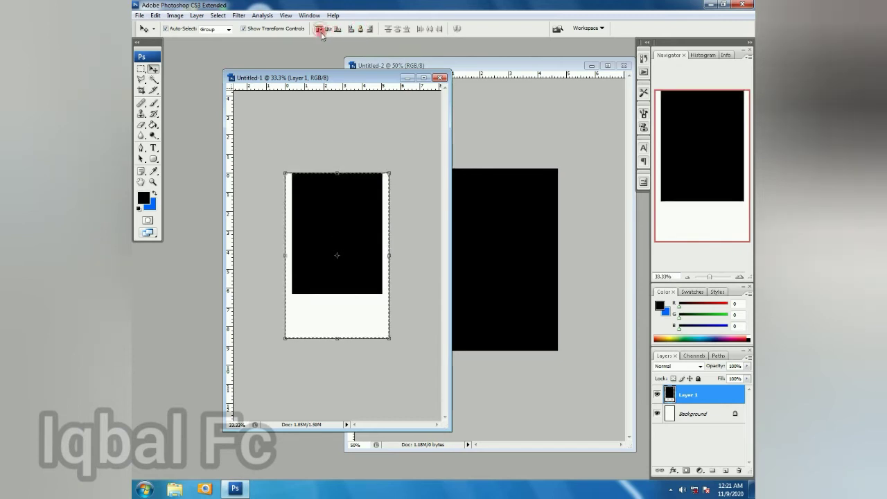
key("ctrl+d")
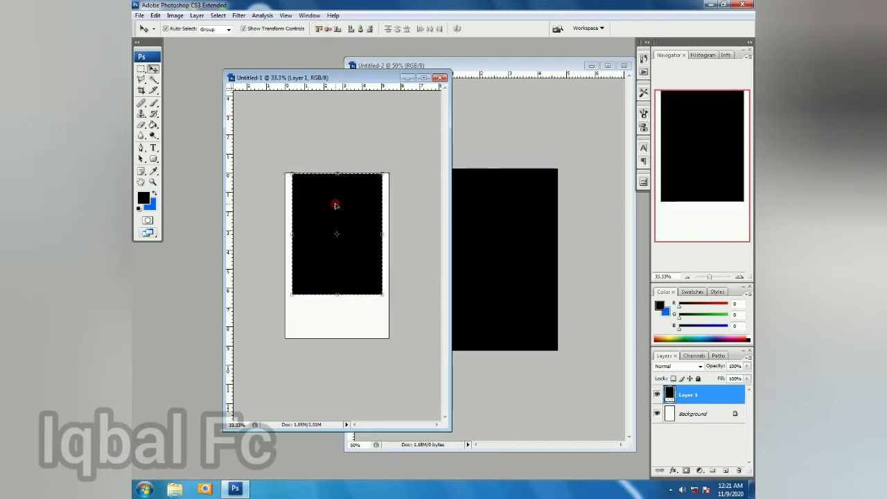
key("Down")
key("Down")
key("Down")
key("Down")
key("Down")
key("Down")
key("Down")
key("Down")
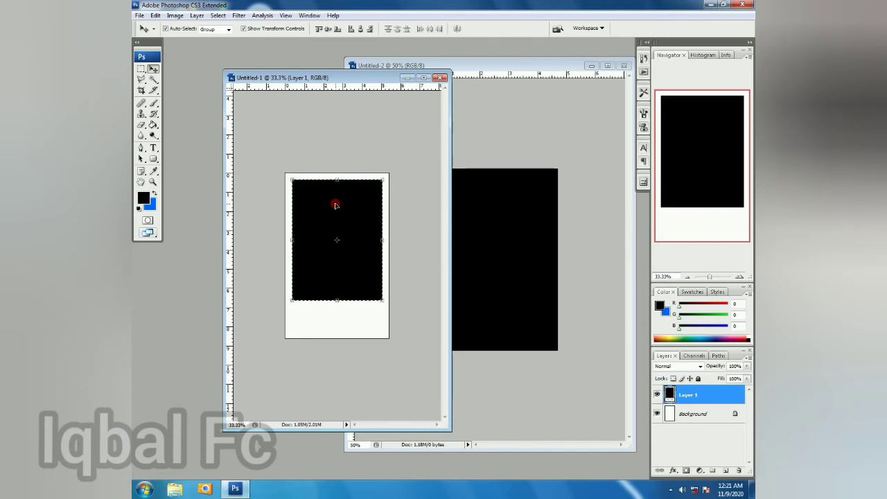
key("Up")
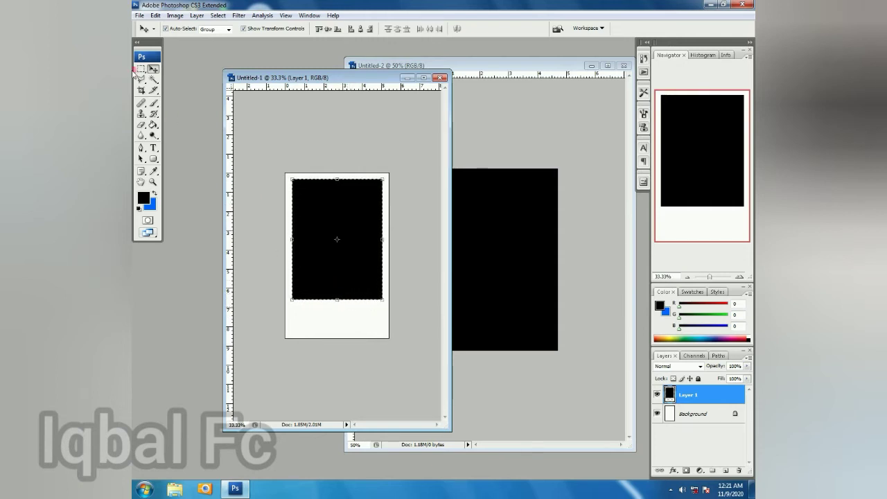
left_click(139, 69)
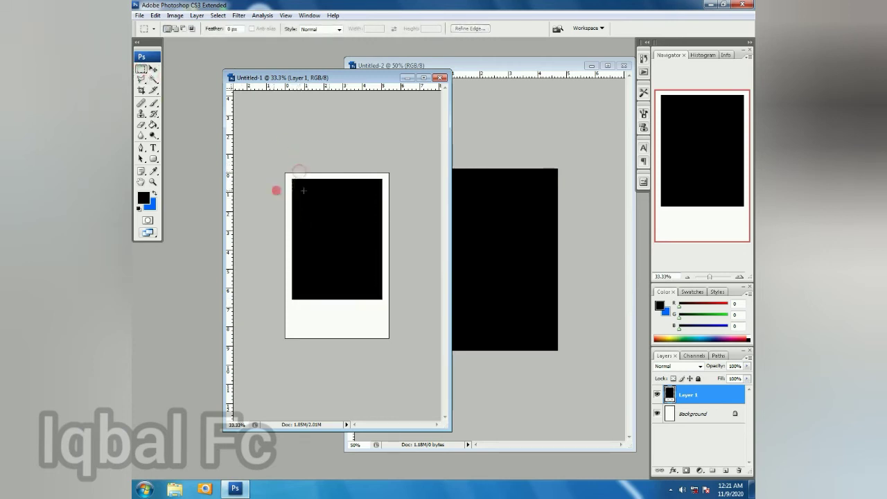
left_click(423, 79)
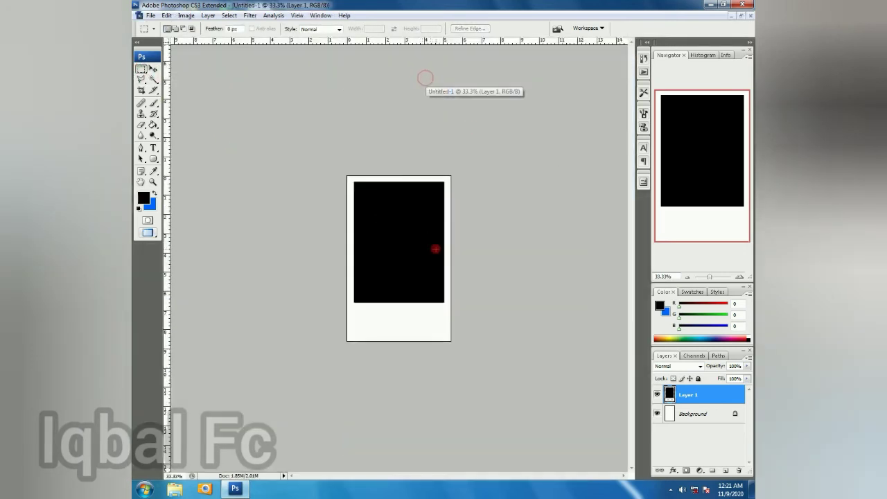
At 50% zoom, merge visible layers and convert the Background into Layer 0
key("ctrl+plus")
key("ctrl+plus")
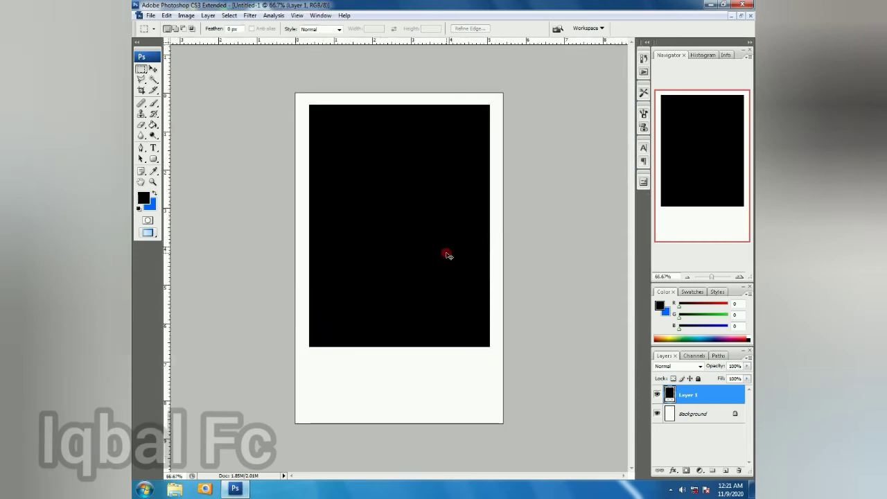
key("ctrl+minus")
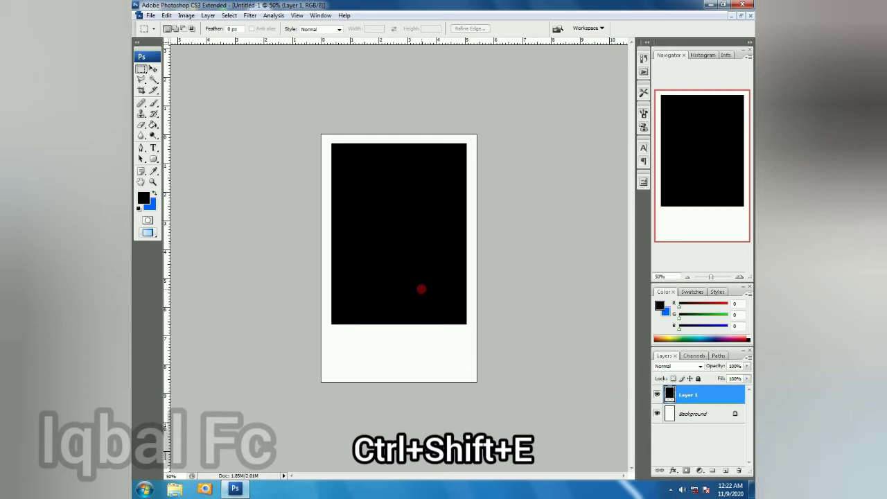
key("ctrl+shift+e")
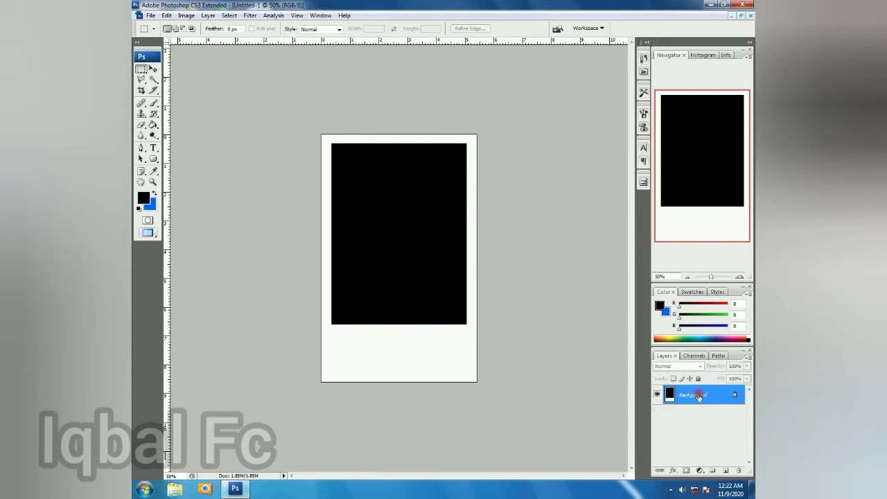
double_click(699, 395)
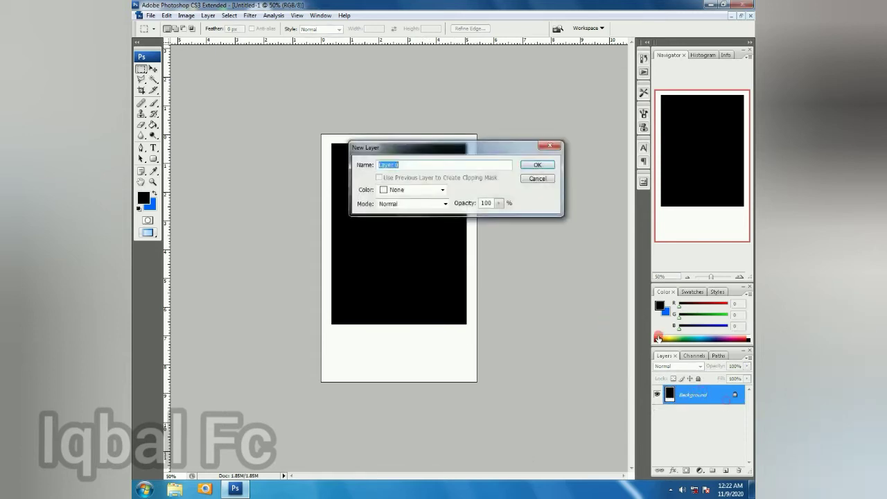
left_click(541, 167)
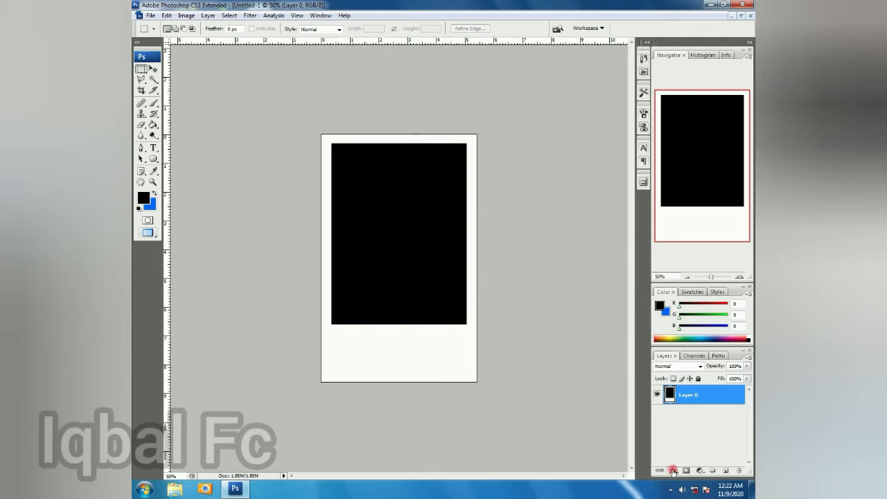
Add a Stroke layer effect to Layer 0
left_click(673, 471)
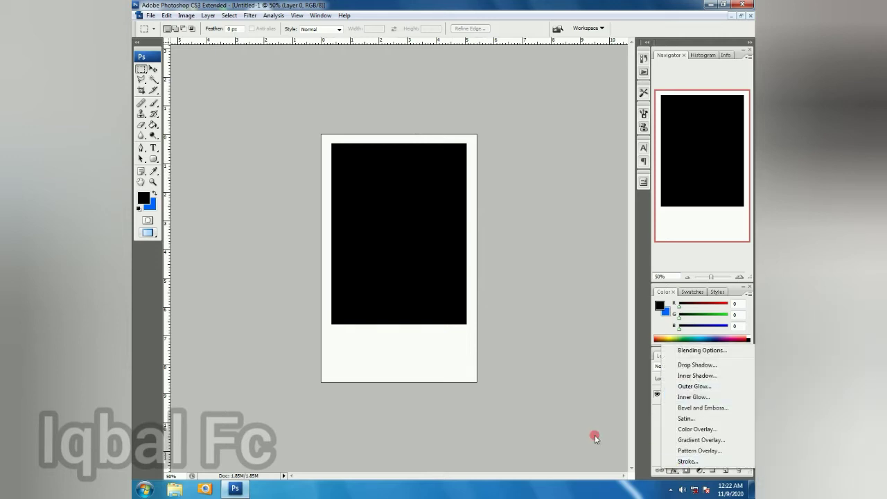
left_click(671, 472)
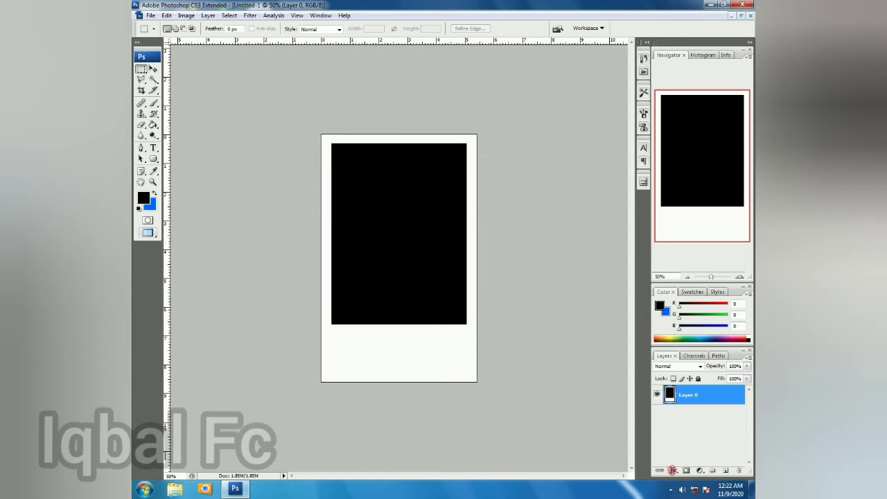
left_click(672, 472)
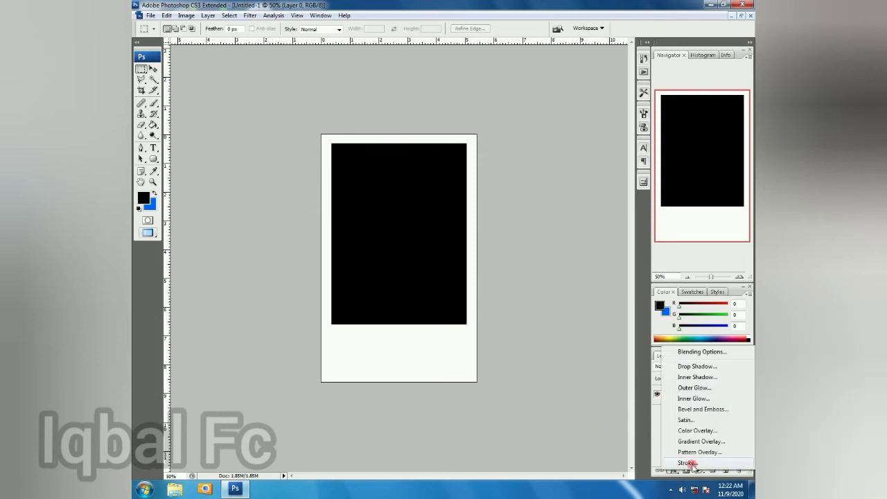
left_click(688, 463)
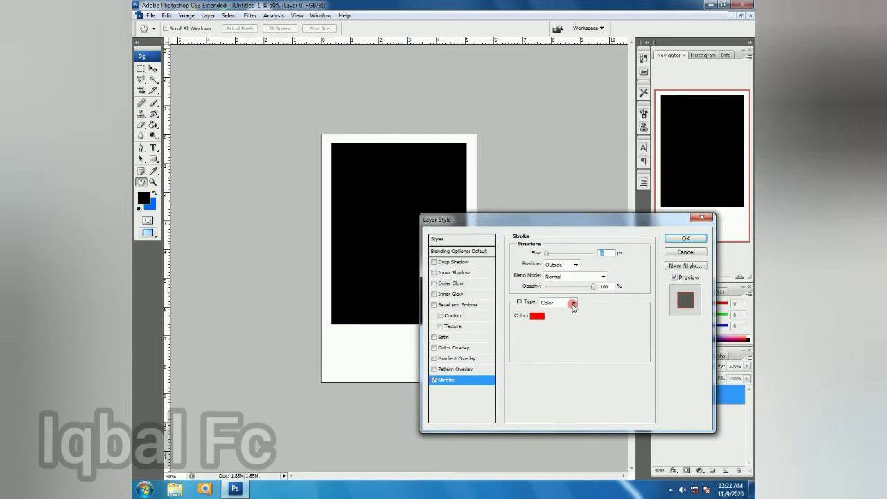
Set the stroke colour to black (000000)
left_click(538, 317)
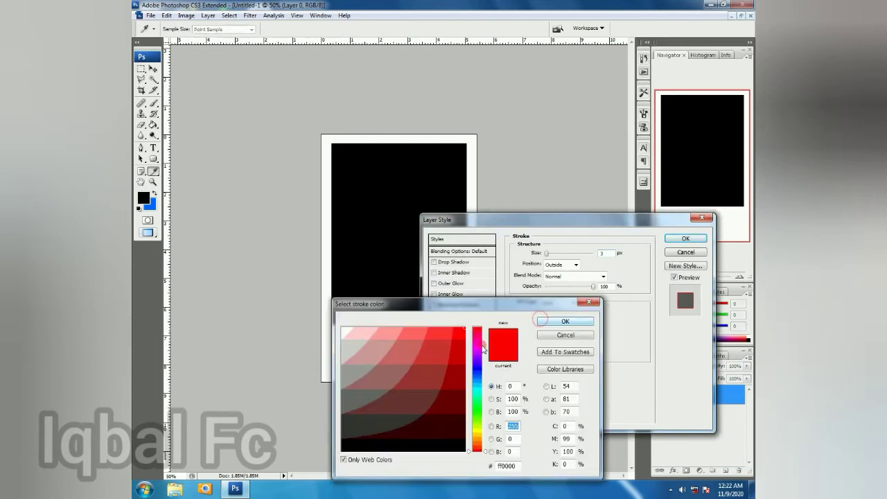
left_click_drag(442, 305, 635, 104)
left_click(581, 244)
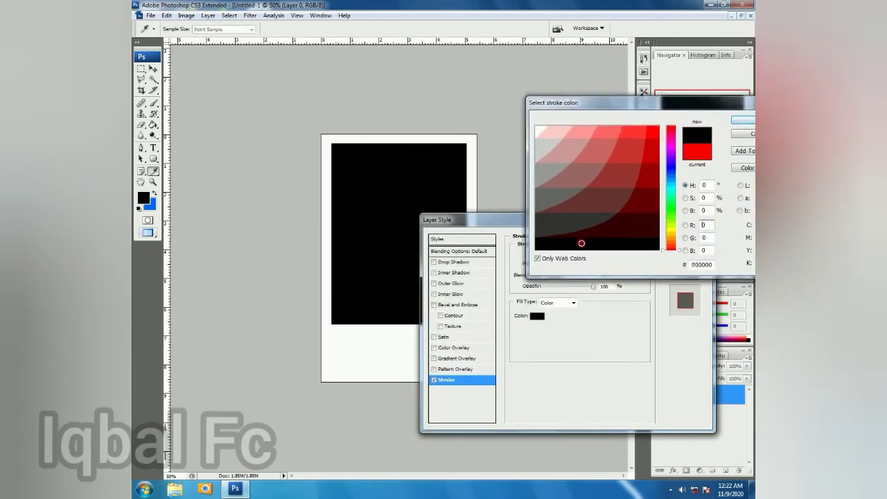
left_click_drag(670, 201, 669, 163)
left_click(652, 132)
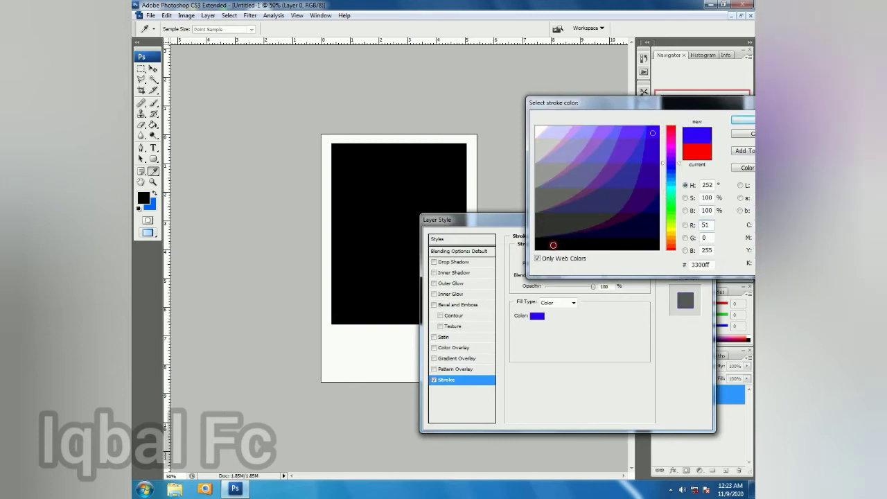
left_click(553, 244)
left_click_drag(721, 104, 671, 117)
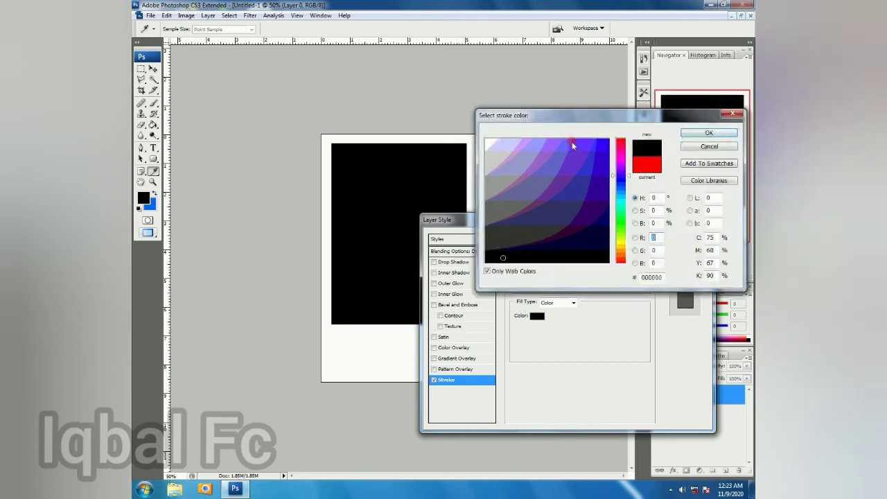
left_click(610, 161)
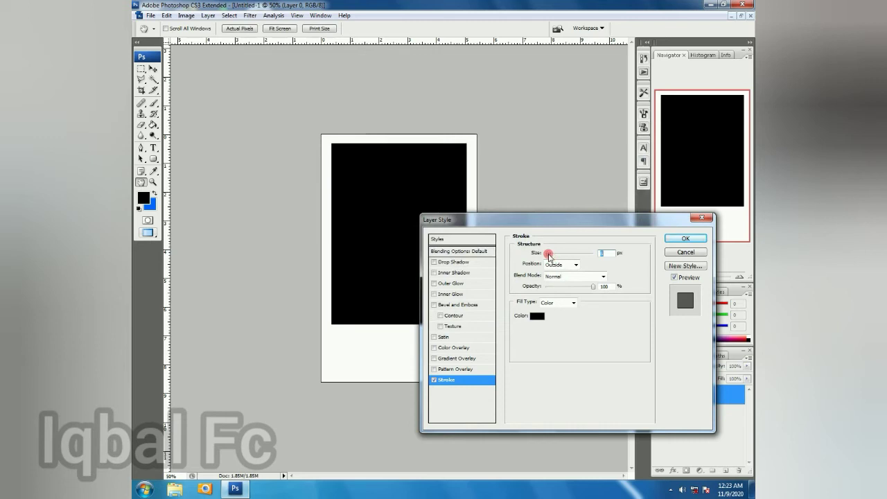
Keep the stroke at 3 px, Outside, and apply the effect
left_click_drag(551, 254, 545, 254)
left_click(602, 254)
left_click_drag(597, 263, 598, 281)
left_click(673, 240)
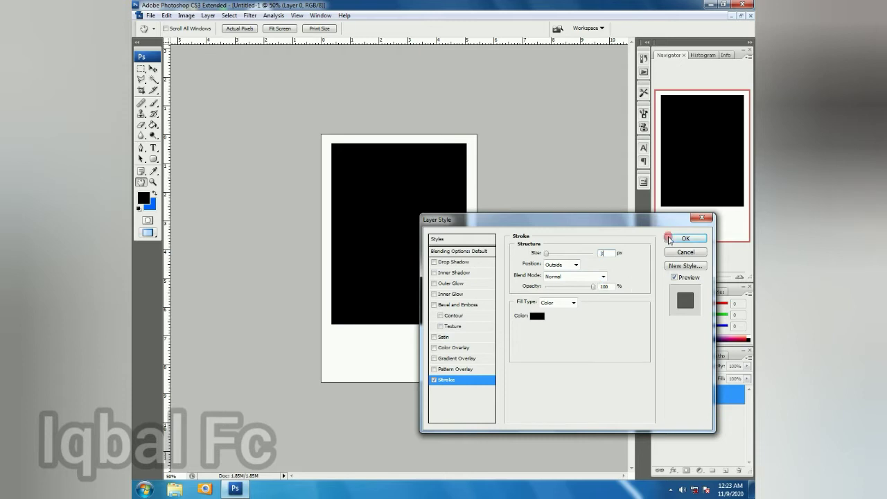
left_click(673, 241)
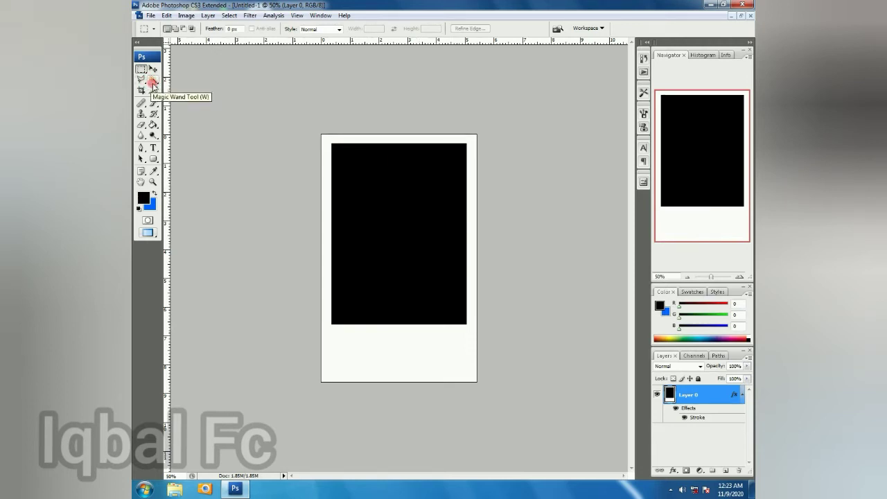
Select the black photo area with the Magic Wand, delete it to transparency, and deselect
left_click(152, 81)
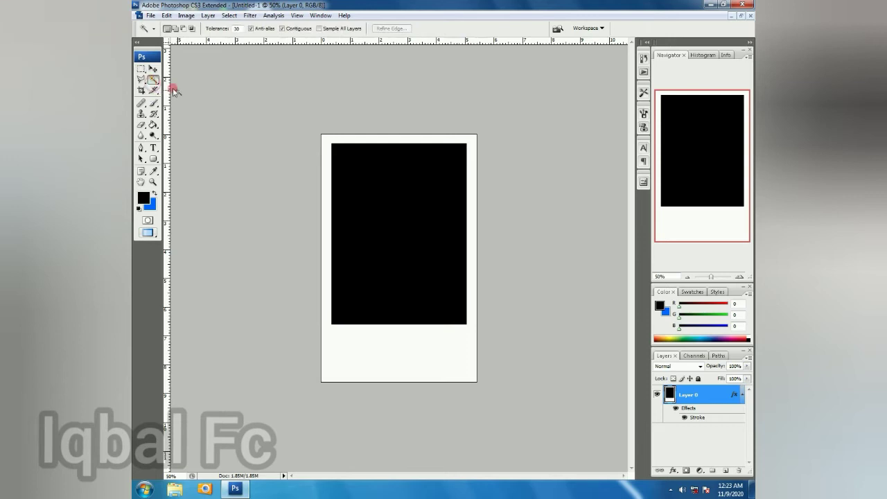
left_click(386, 190)
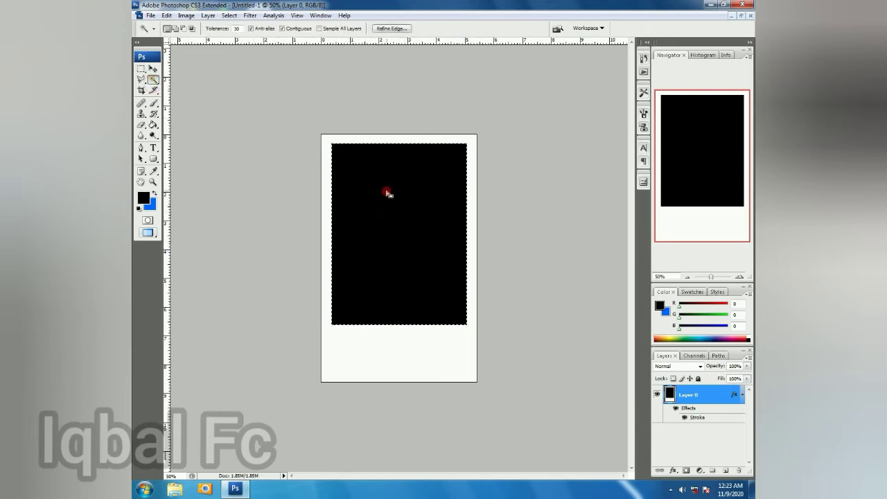
key("Delete")
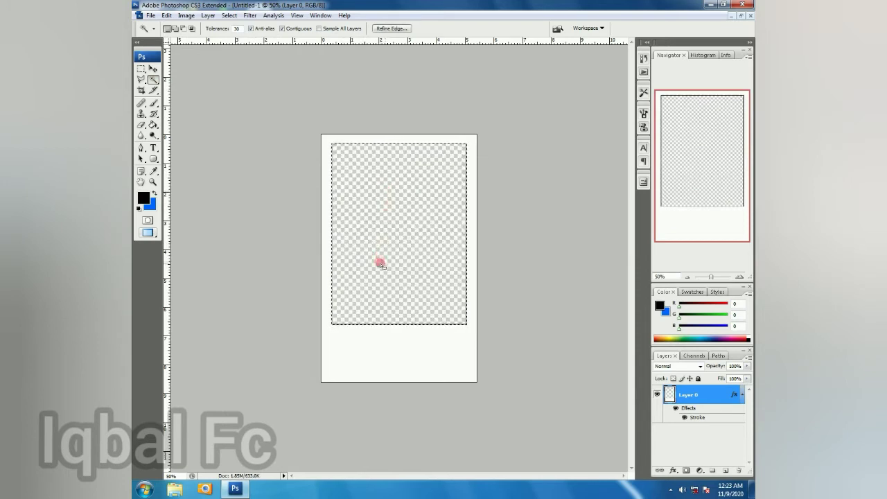
key("ctrl+d")
left_click(478, 158)
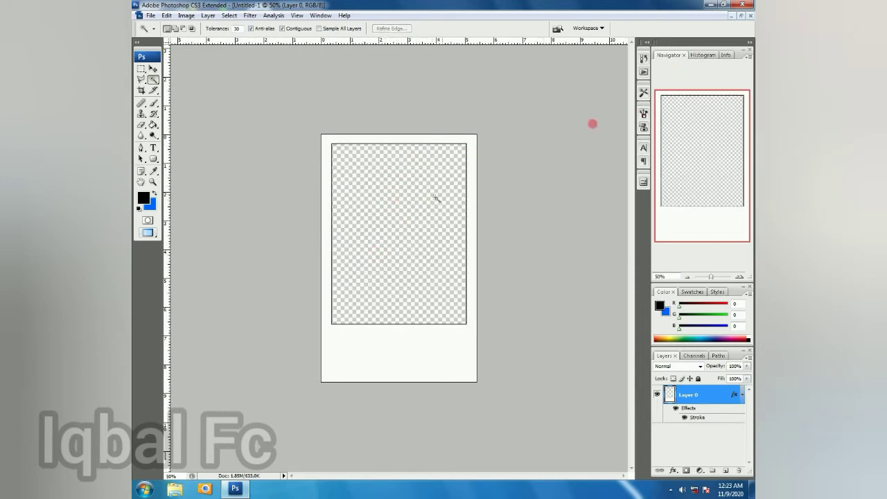
left_click(740, 17)
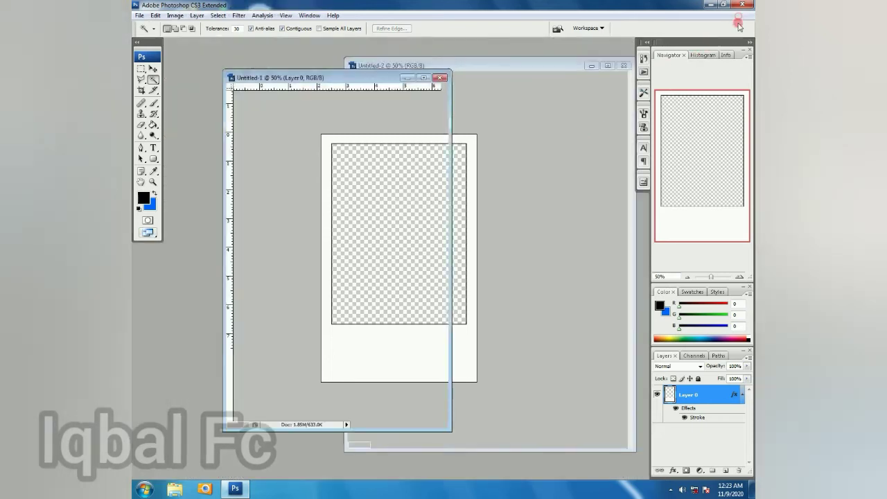
Close the black Untitled-2 document without saving it
left_click(510, 66)
left_click_drag(509, 68, 416, 66)
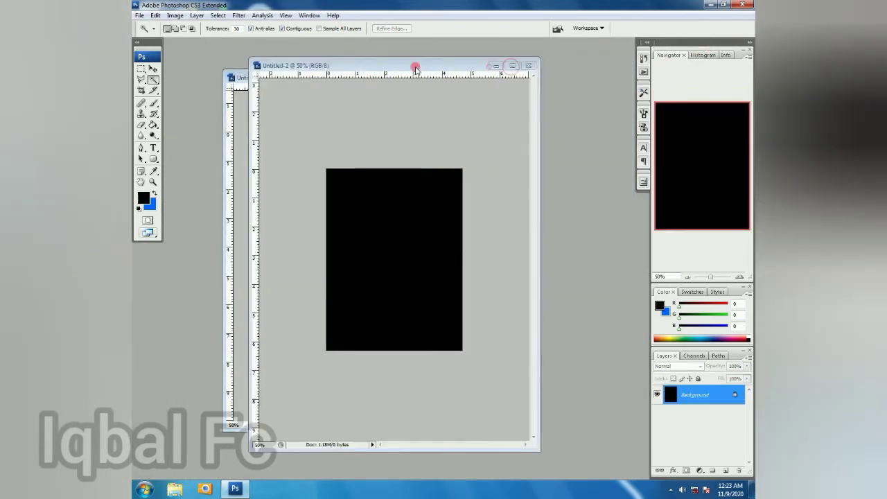
left_click(527, 66)
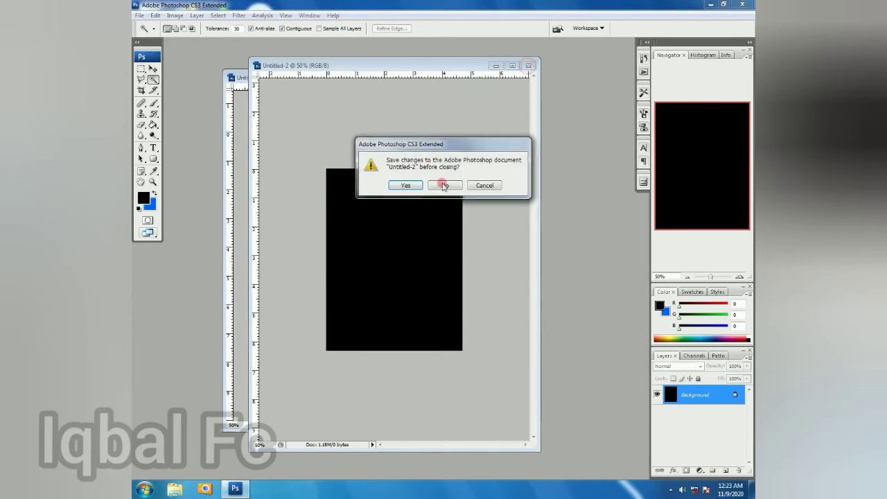
left_click(443, 184)
mouse_move(348, 80)
left_mouse_down()
mouse_move(429, 81)
mouse_move(346, 81)
left_mouse_up()
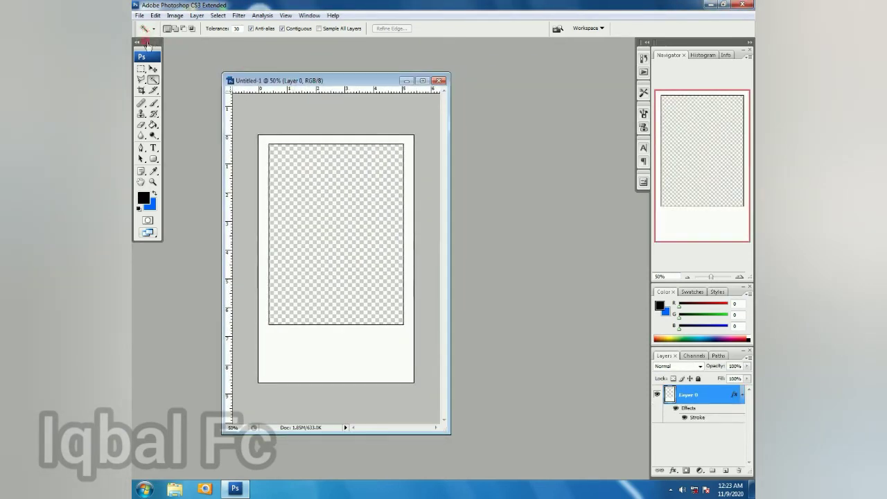
Create a new International Paper A4 document (210 × 297 mm) and zoom it out over Untitled-1
left_click(142, 15)
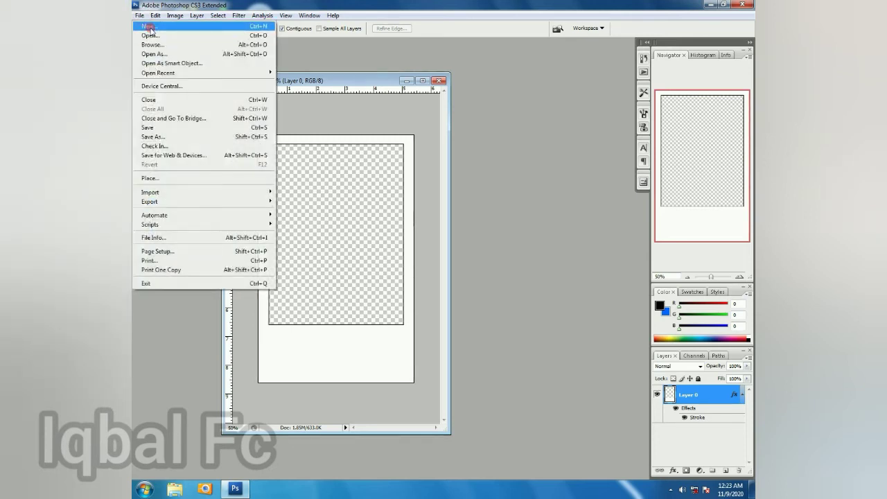
left_click(160, 27)
left_click(412, 141)
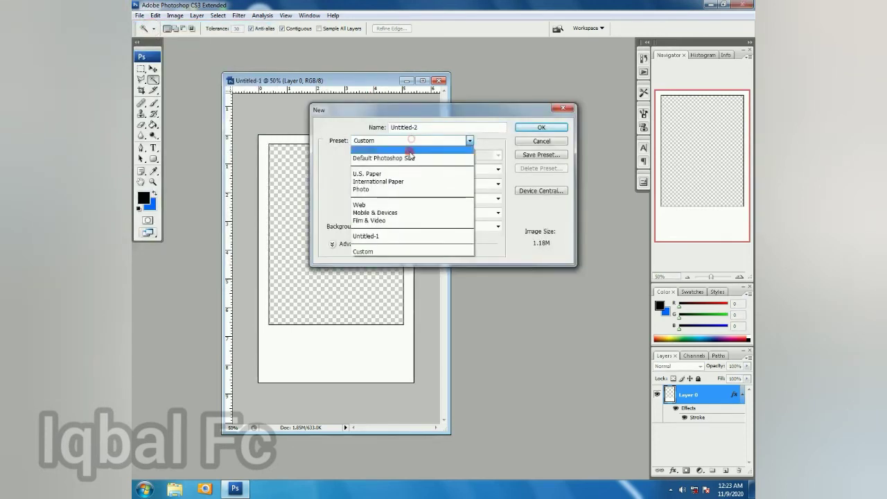
left_click(409, 181)
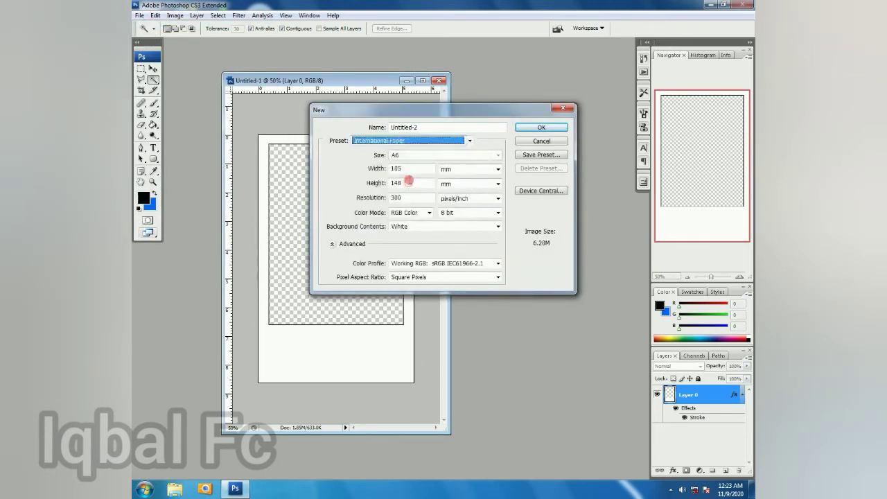
left_click(412, 156)
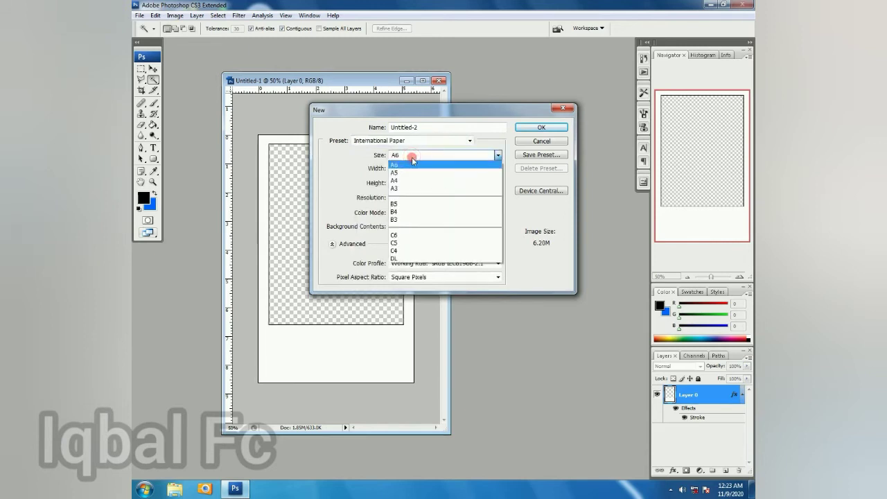
left_click(410, 181)
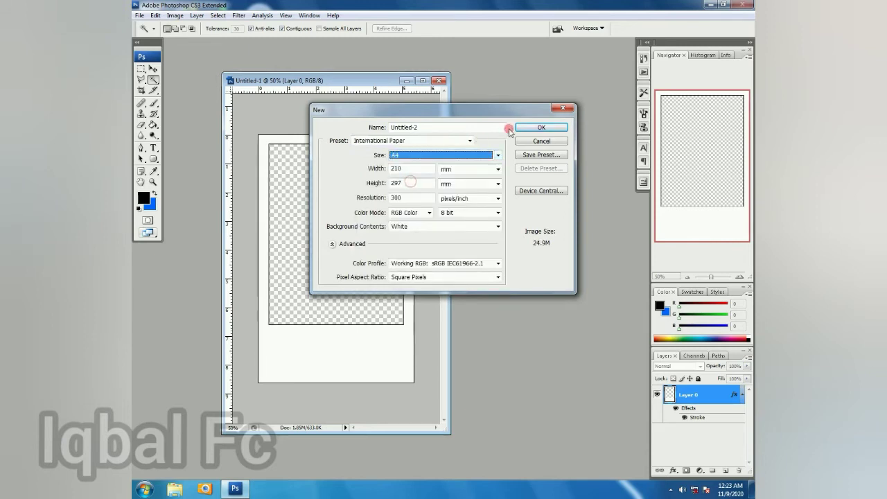
left_click(542, 127)
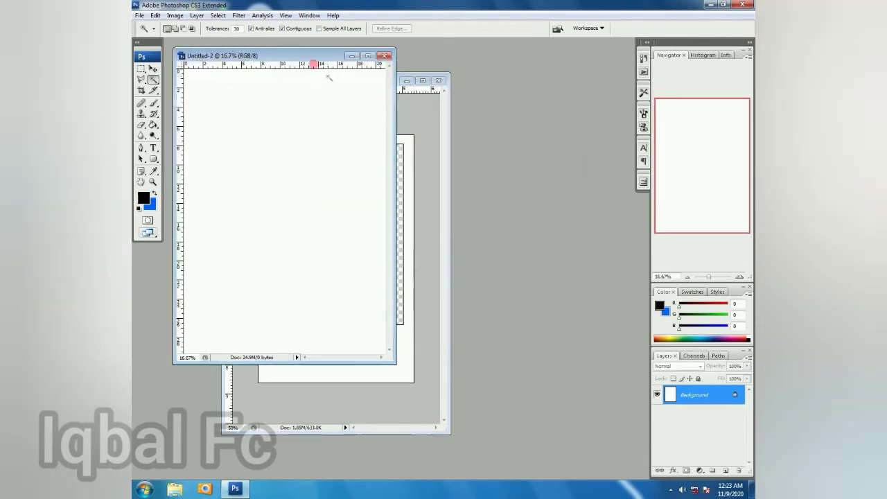
left_click_drag(305, 57, 420, 104)
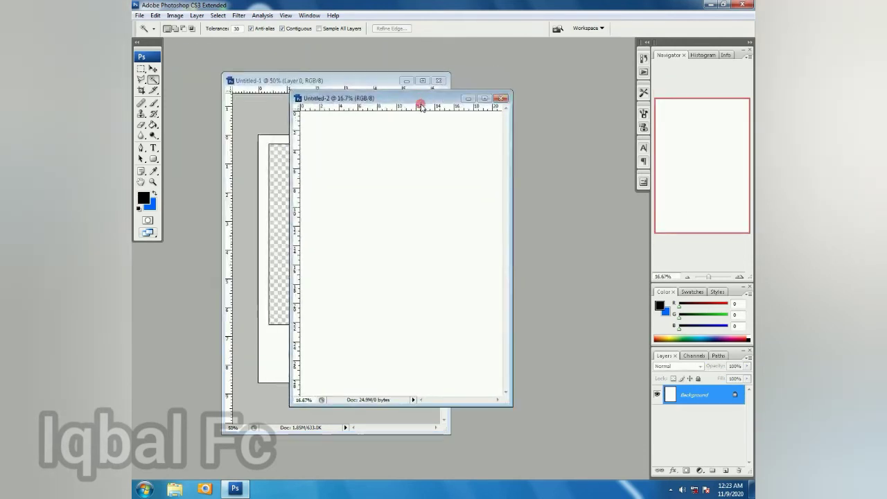
key("ctrl+minus")
key("ctrl+minus")
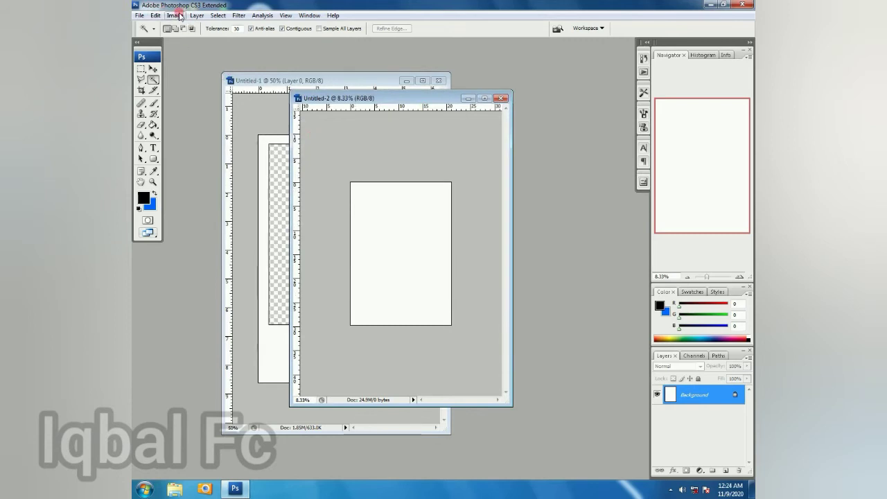
Rotate the Untitled-2 canvas 90° to landscape, zoomed out beside the Polaroid frame document
left_click(174, 15)
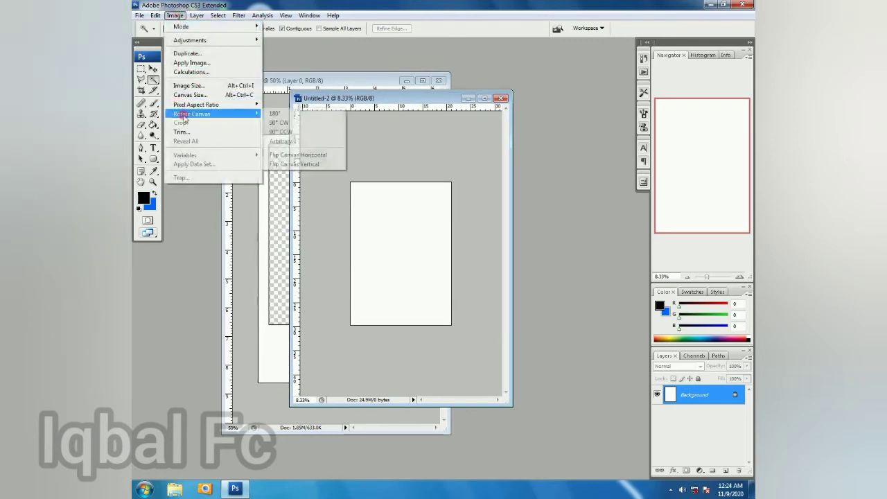
mouse_move(201, 114)
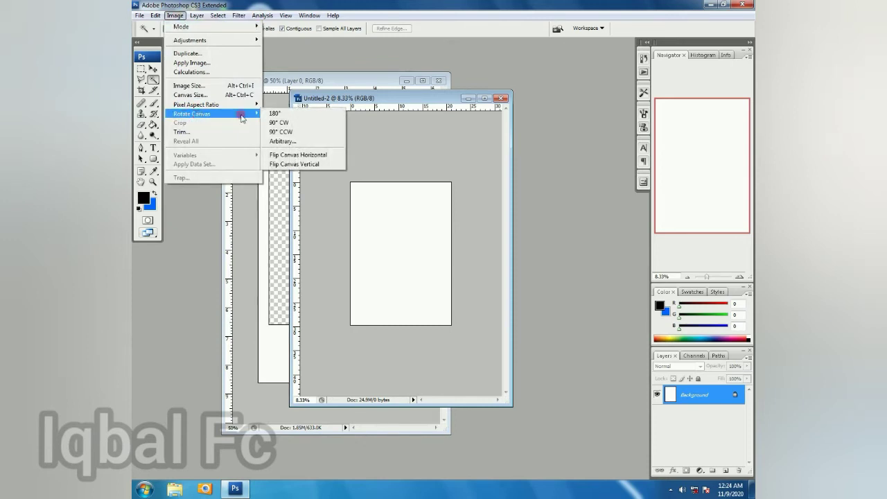
left_click(279, 122)
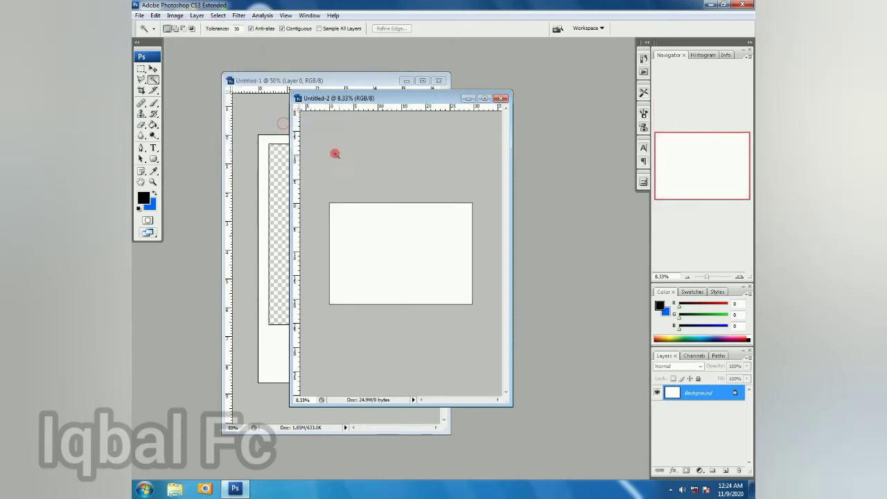
left_click_drag(409, 99, 539, 90)
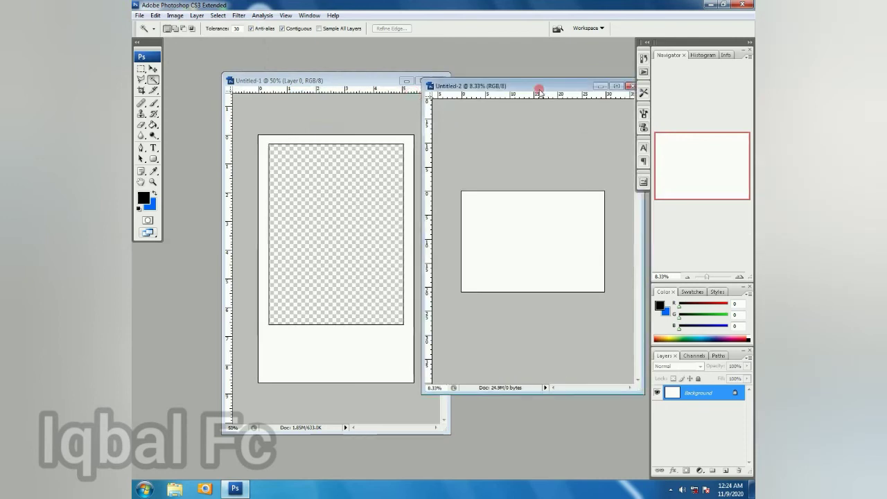
key("ctrl+minus")
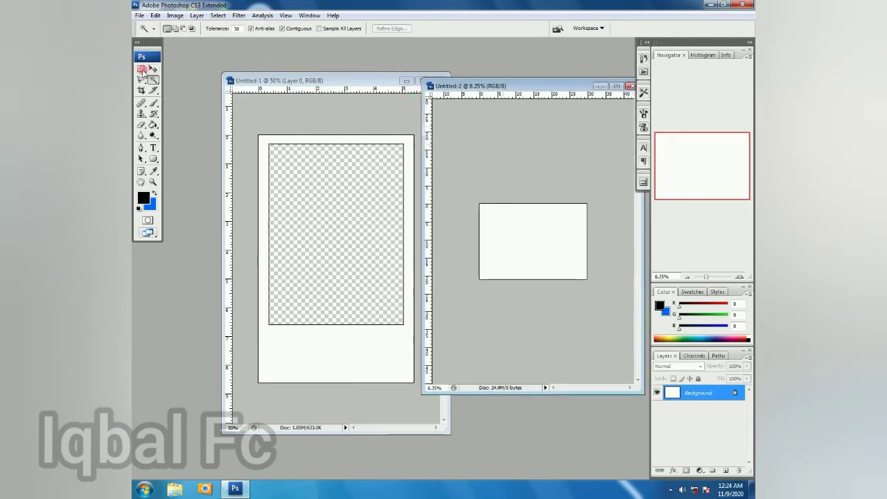
left_click(152, 69)
Drag the Polaroid frame layer from Untitled-1 into the landscape Untitled-2 document
left_click(288, 104)
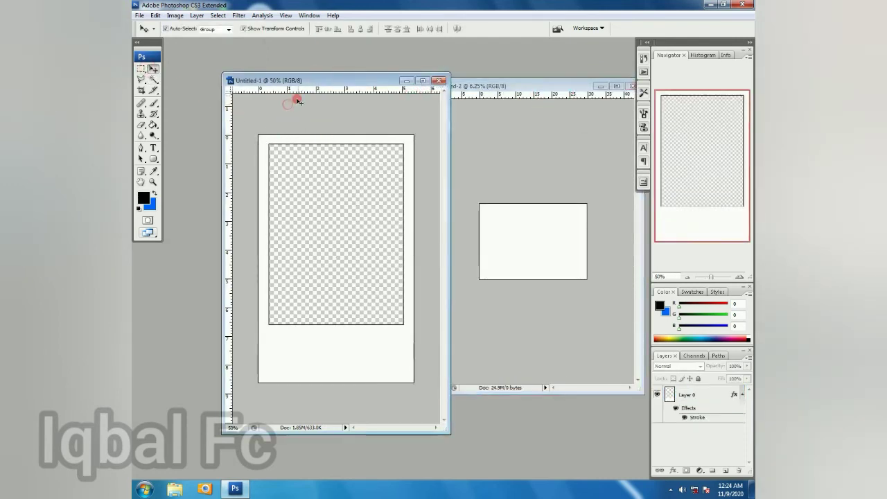
left_click_drag(300, 80, 252, 65)
mouse_move(268, 124)
left_mouse_down()
mouse_move(267, 160)
mouse_move(278, 139)
left_mouse_up()
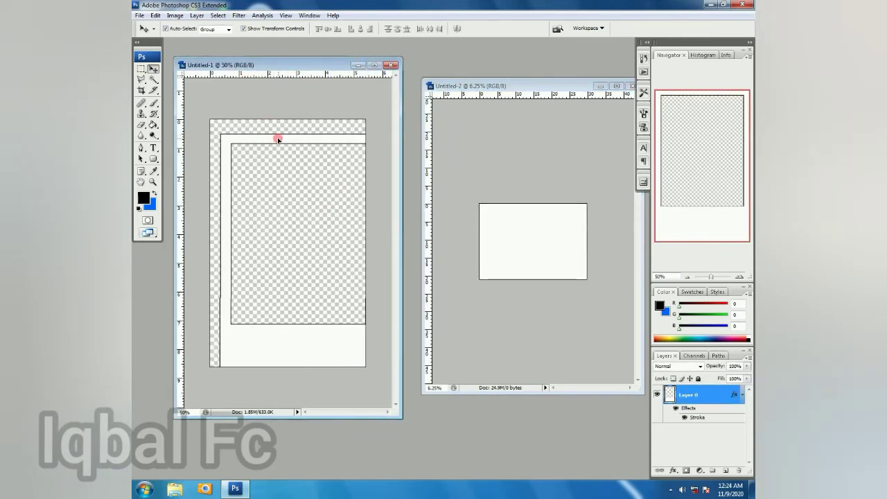
left_click_drag(278, 140, 495, 214)
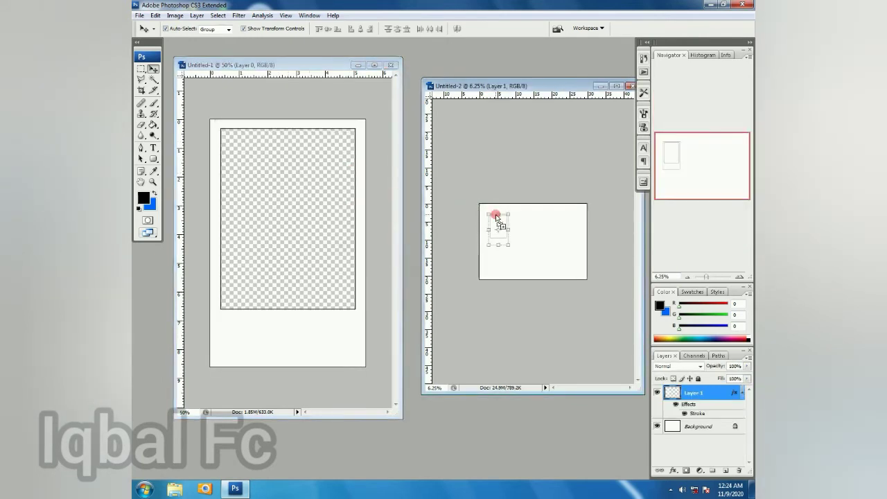
Maximize and zoom into Untitled-2, then move the frame to the canvas's top-left corner
left_click_drag(544, 86, 411, 90)
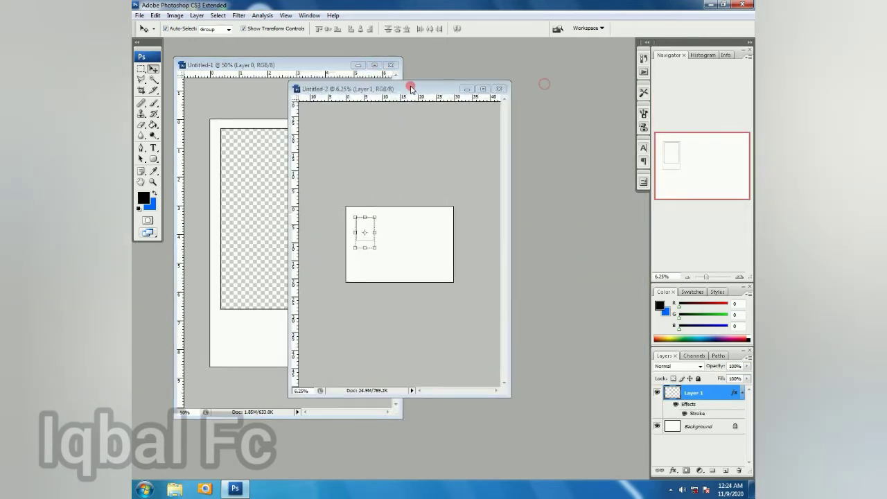
left_click(480, 91)
key("ctrl+plus")
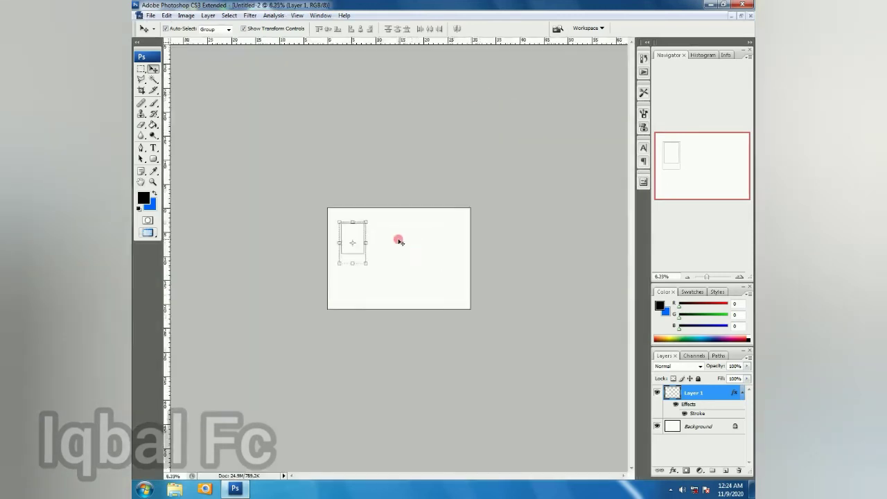
key("ctrl+plus")
key("ctrl+plus")
key("ctrl+plus")
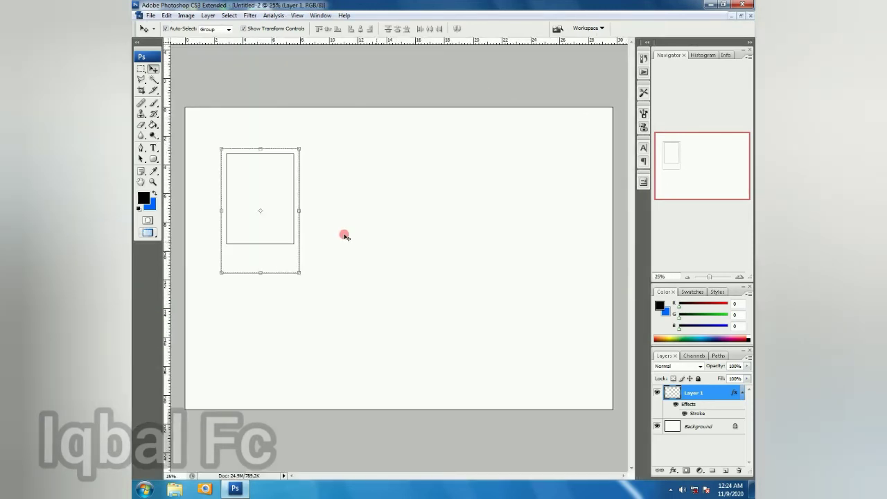
left_click_drag(237, 152, 214, 116)
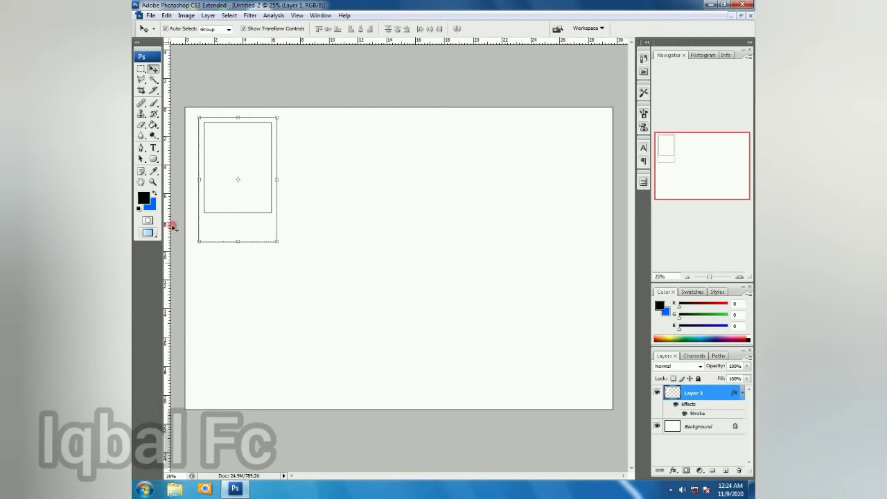
left_click(471, 294)
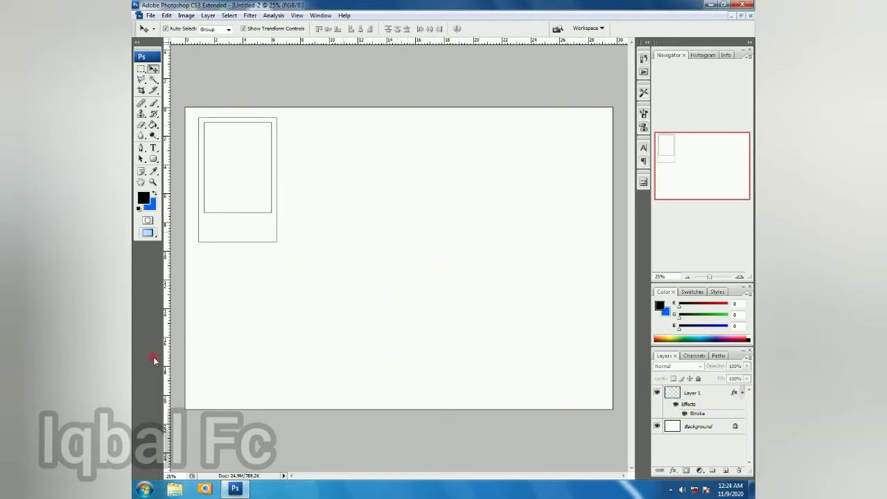
Unlock the Background as Layer 0, fill it solid blue, then reselect the frame layer
double_click(717, 427)
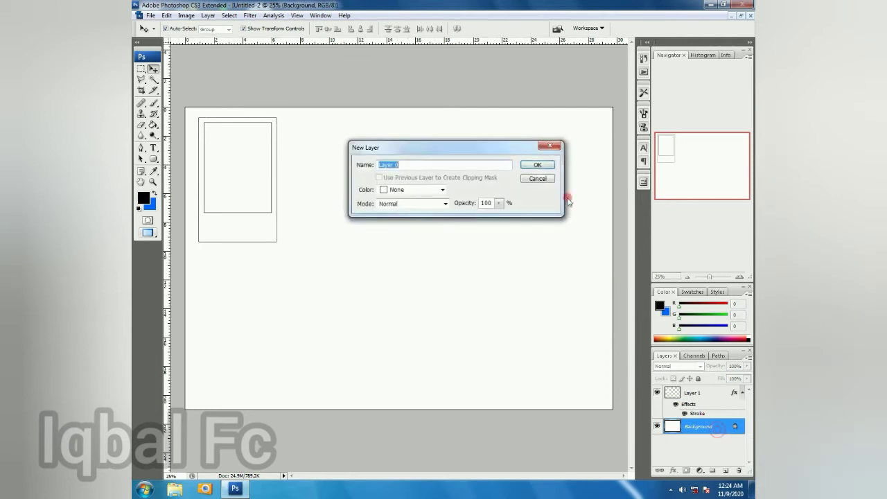
left_click(544, 167)
left_click(153, 193)
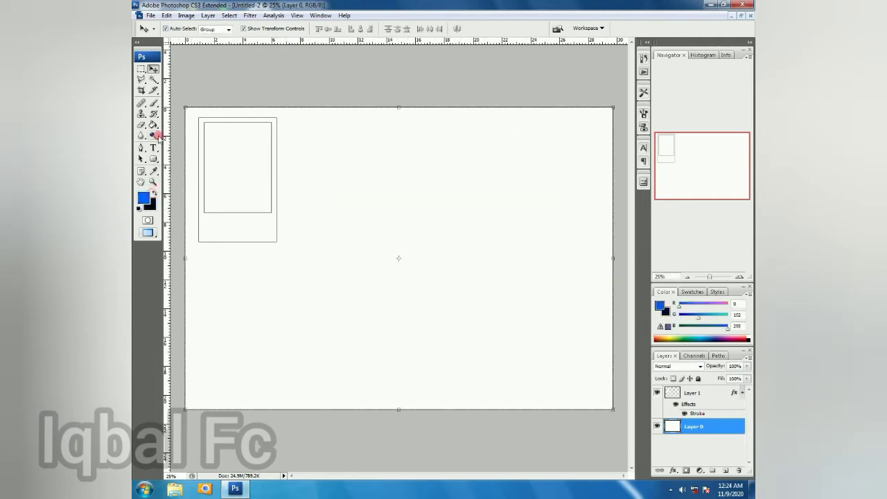
left_click(153, 124)
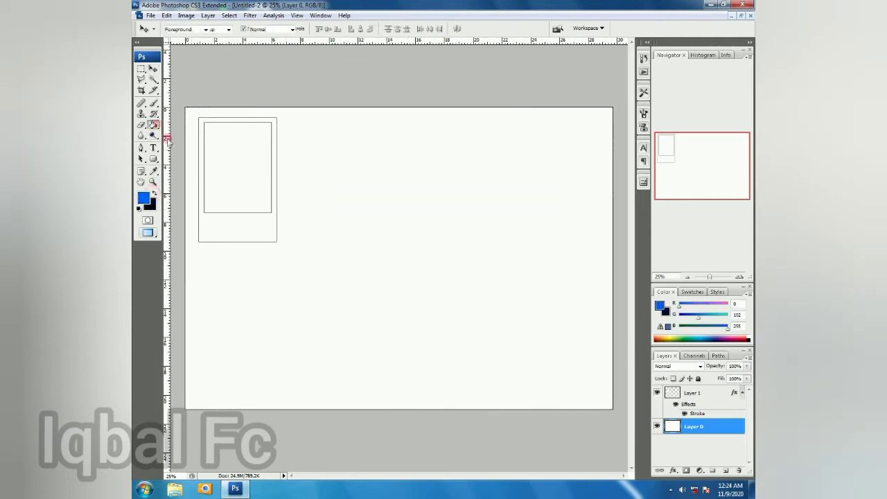
left_click(438, 286)
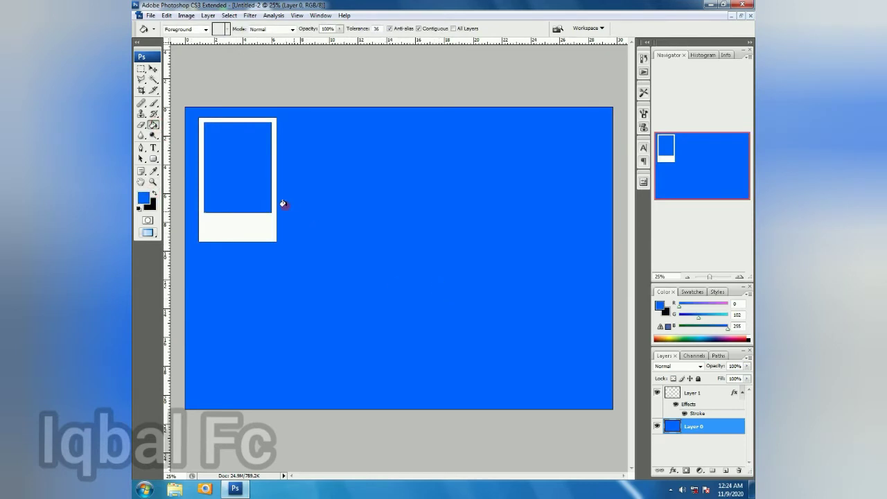
left_click(153, 70)
left_click(259, 226)
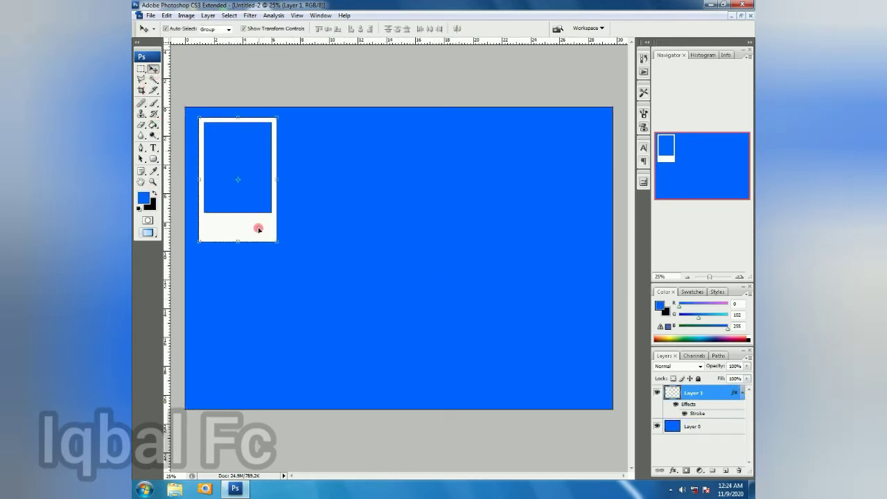
Duplicate the frame with Ctrl+J and drag the copies right into a row of five
left_click_drag(258, 228, 251, 225)
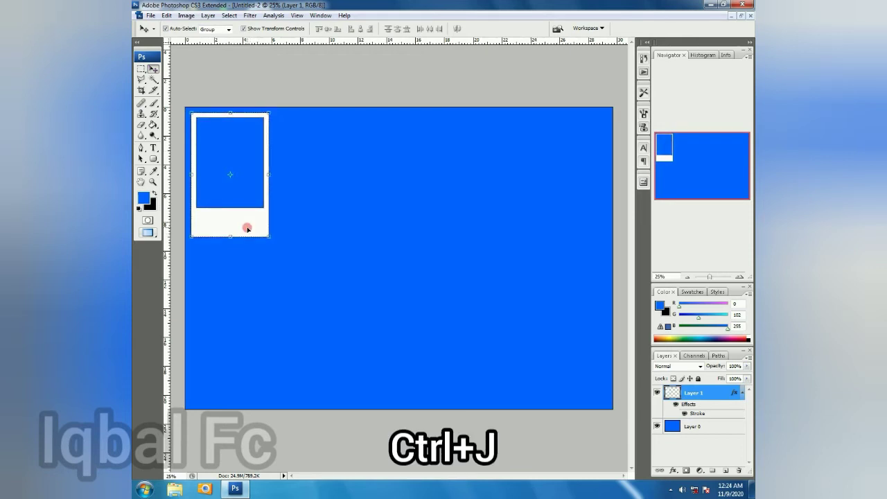
key("ctrl+j")
left_click_drag(247, 228, 337, 231)
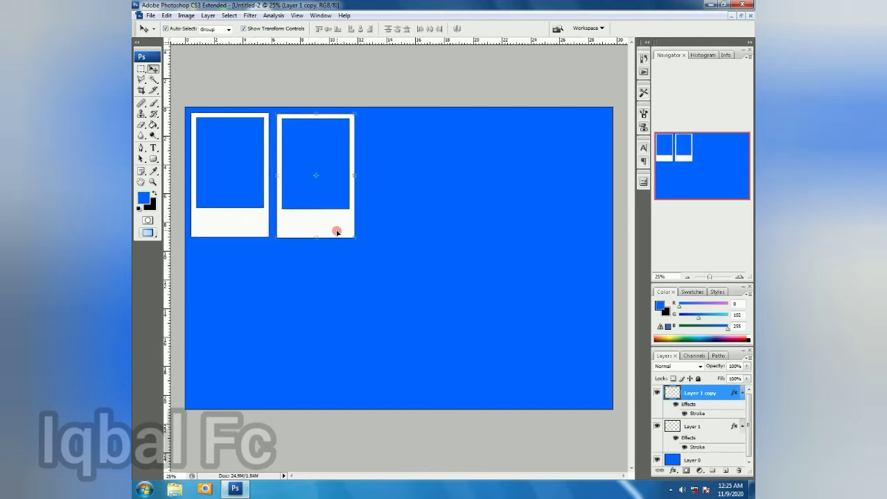
key("ctrl+j")
left_click_drag(342, 234, 501, 231)
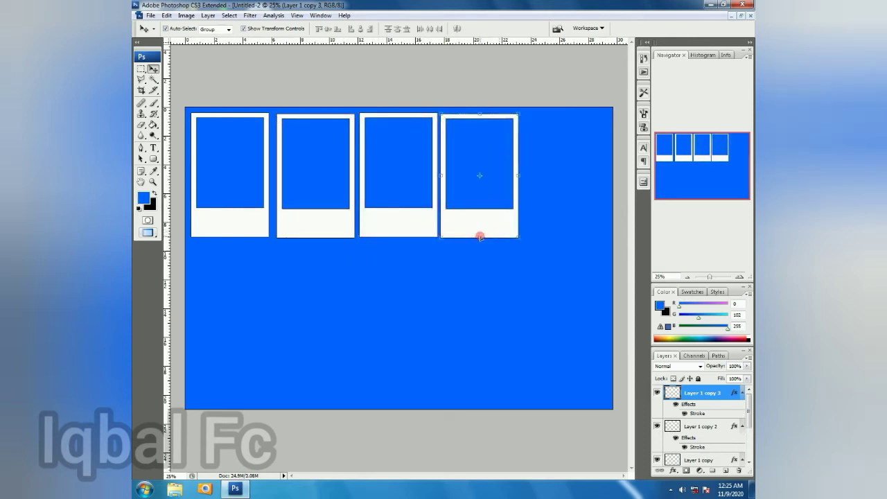
key("ctrl+j")
mouse_move(482, 231)
left_mouse_down()
mouse_move(566, 236)
mouse_move(557, 234)
left_mouse_up()
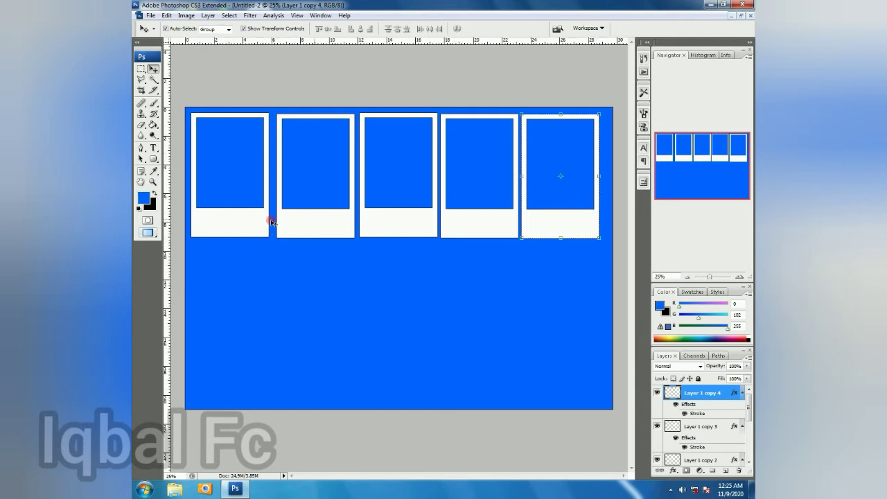
Shift-select the first, second and fourth frames in the row
left_click(258, 221)
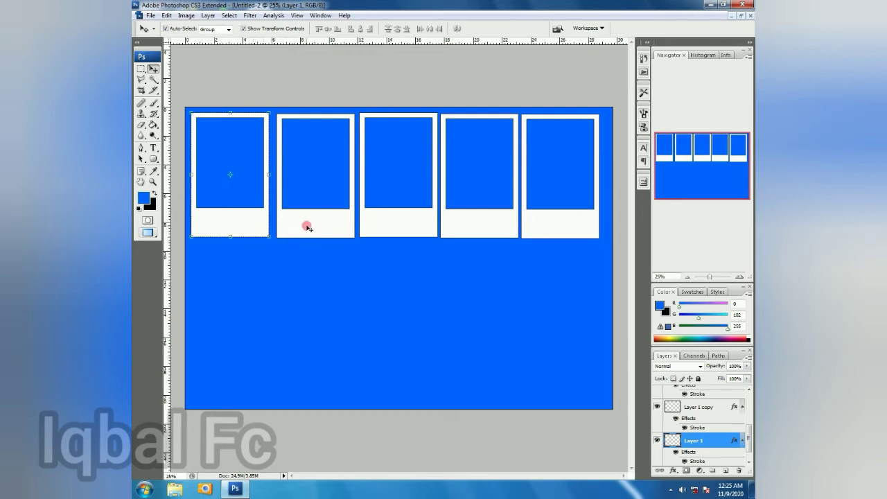
left_click(307, 226, "shift")
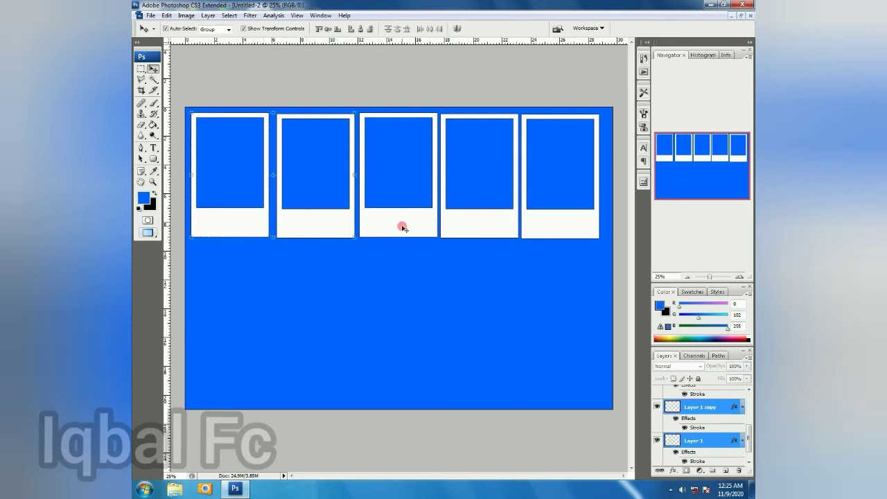
left_click(483, 226, "shift")
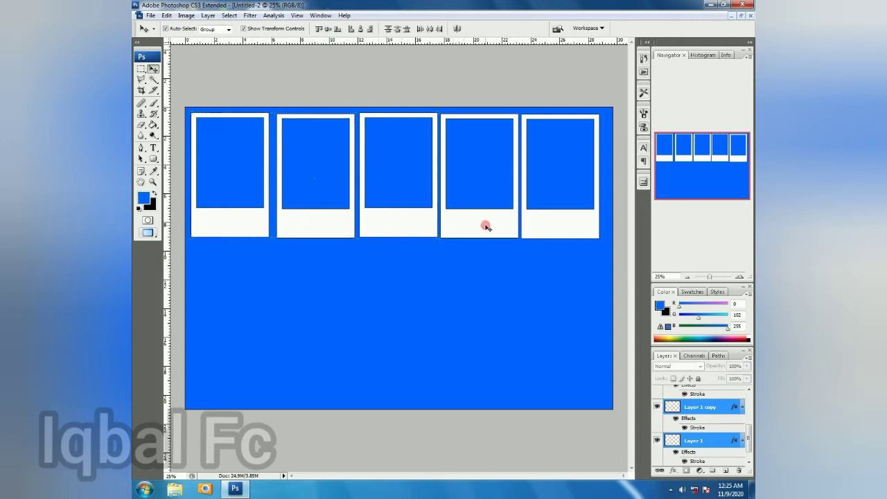
Distribute the five frames' horizontal centers, align their top edges, and nudge the row right and down
left_click(491, 215)
left_click(407, 29)
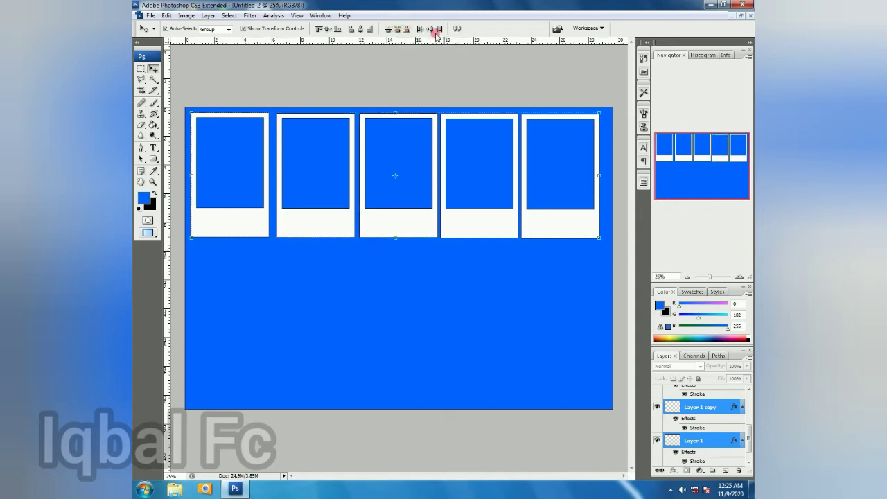
left_click(430, 30)
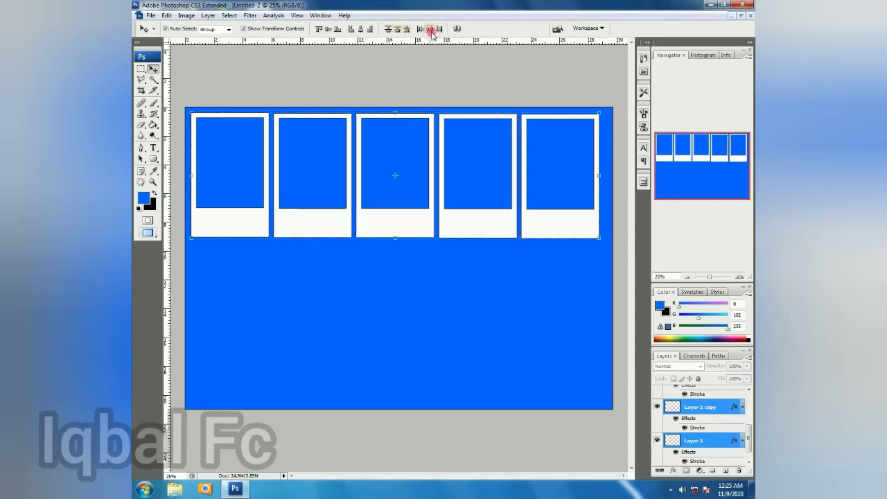
left_click(321, 29)
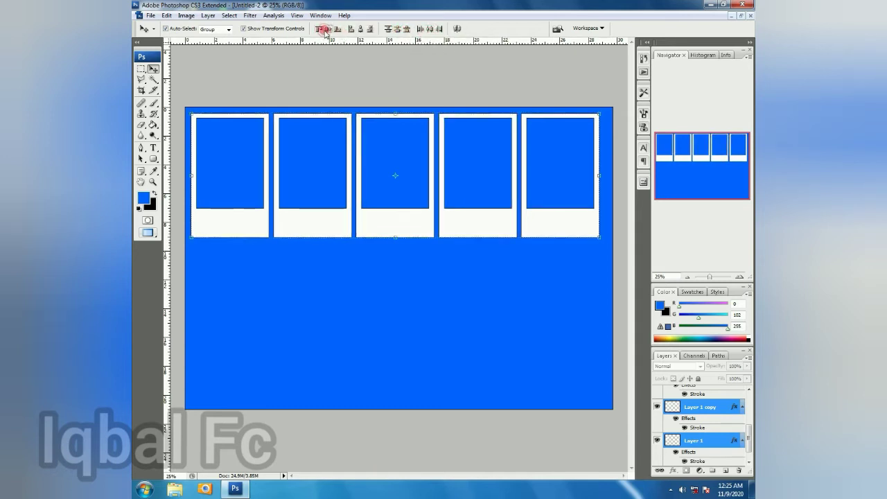
left_click(548, 166)
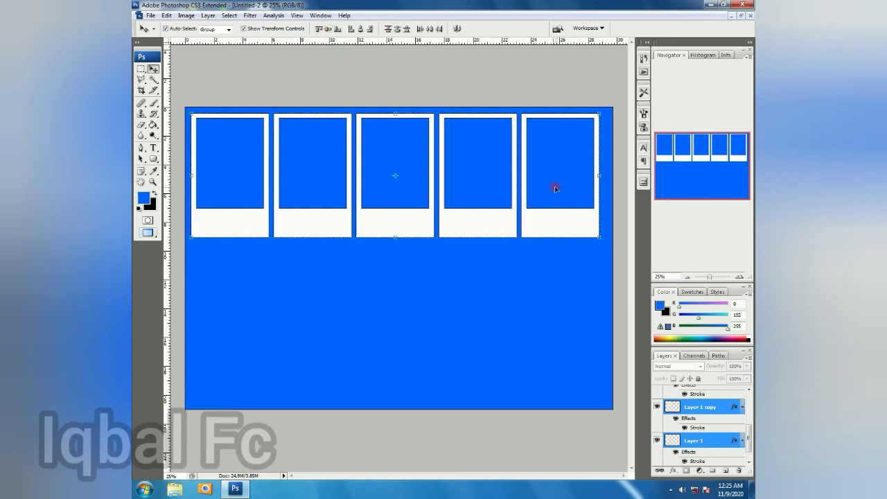
key("Right")
key("Right")
key("Right")
key("Right")
key("Right")
key("Right")
key("Right")
key("Down")
key("Down")
key("Down")
key("Down")
key("Down")
key("Down")
key("Down")
key("Down")
key("Down")
key("Down")
key("Down")
key("Down")
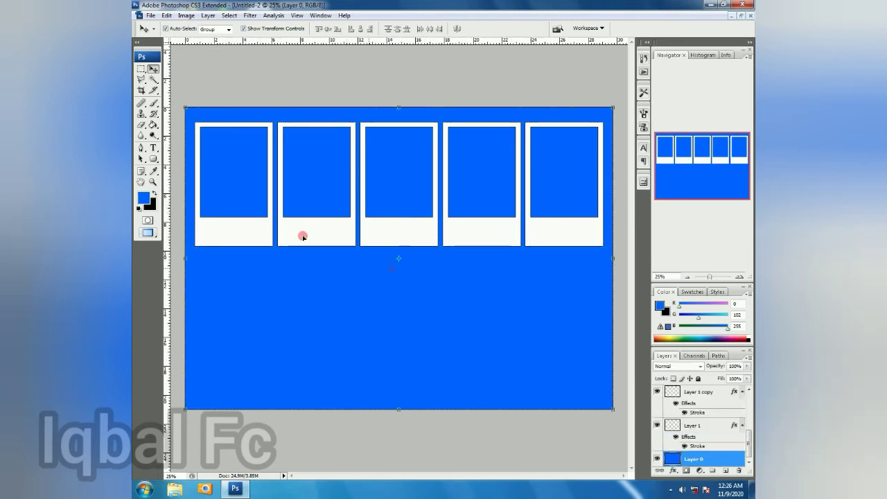
left_click(255, 234)
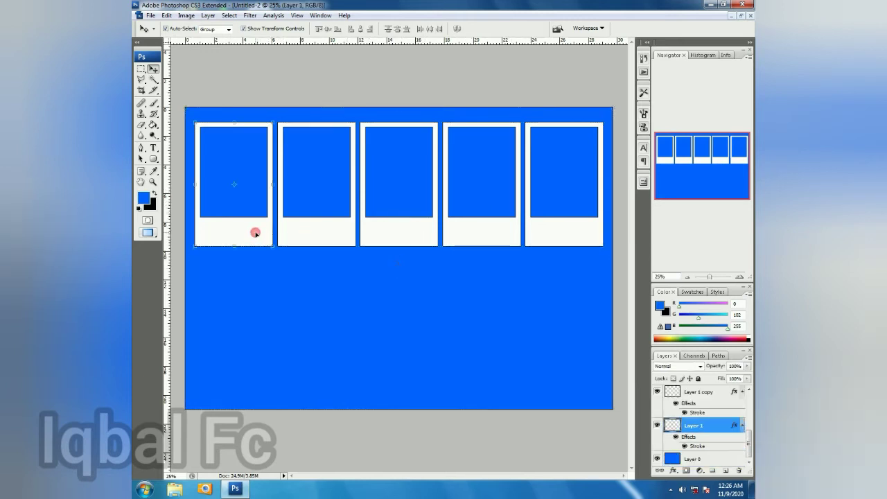
Select all five frame layers and Alt-drag a copy of the row below the first
left_click(305, 234, "shift")
left_click(402, 232, "shift")
left_click(477, 229, "shift")
left_click(581, 231, "shift")
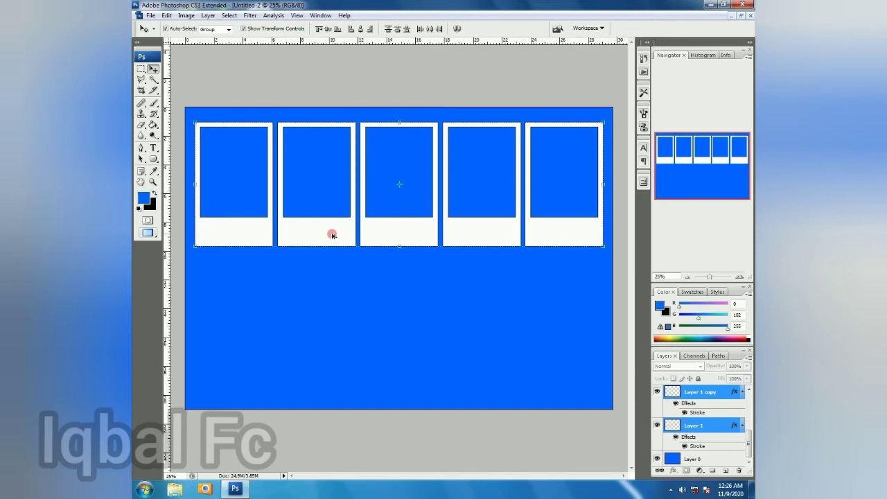
mouse_move(332, 239)
left_mouse_down()
mouse_move(332, 363)
mouse_move(335, 353)
left_mouse_up()
Align the lower row under the top row with arrow-key nudges, then zoom out and deselect
key("ctrl+plus")
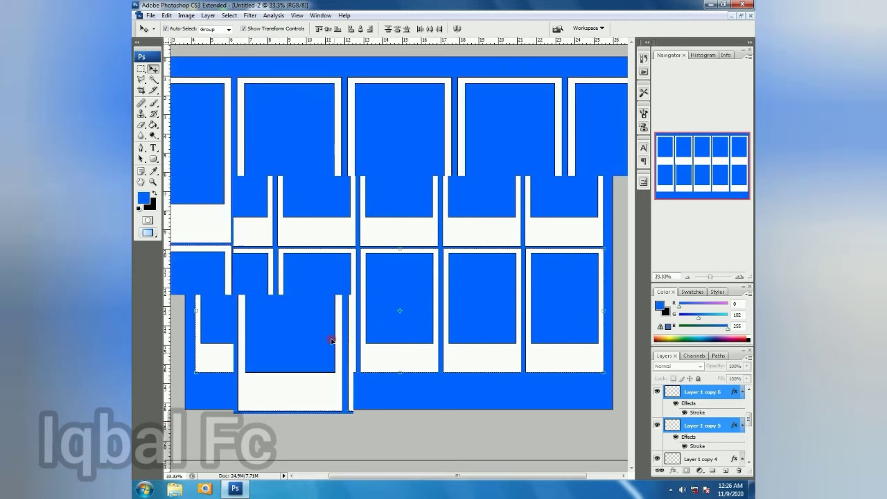
key("ctrl+plus")
key("ctrl+plus")
key("ctrl+plus")
key("ctrl+plus")
left_click(327, 455)
left_click_drag(458, 477, 425, 477)
left_click_drag(461, 187, 451, 199)
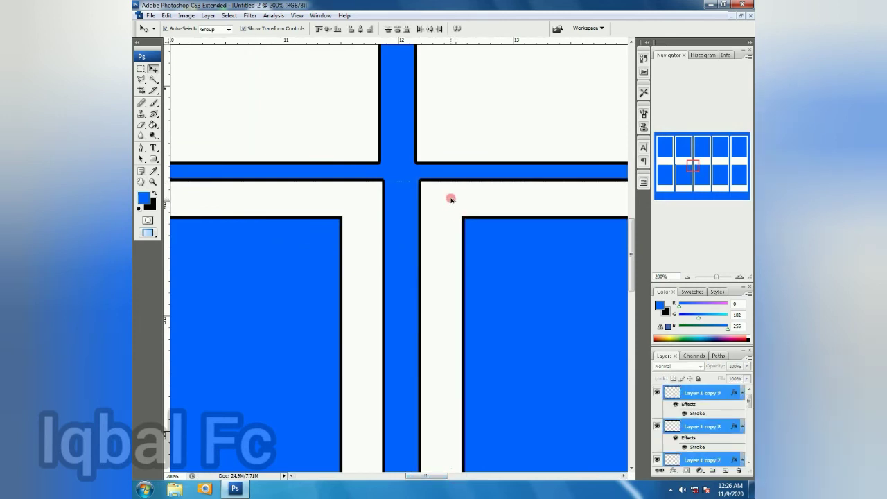
left_click_drag(449, 202, 449, 197)
key("Up")
key("Up")
key("Up")
key("Up")
key("Up")
key("Up")
key("Left")
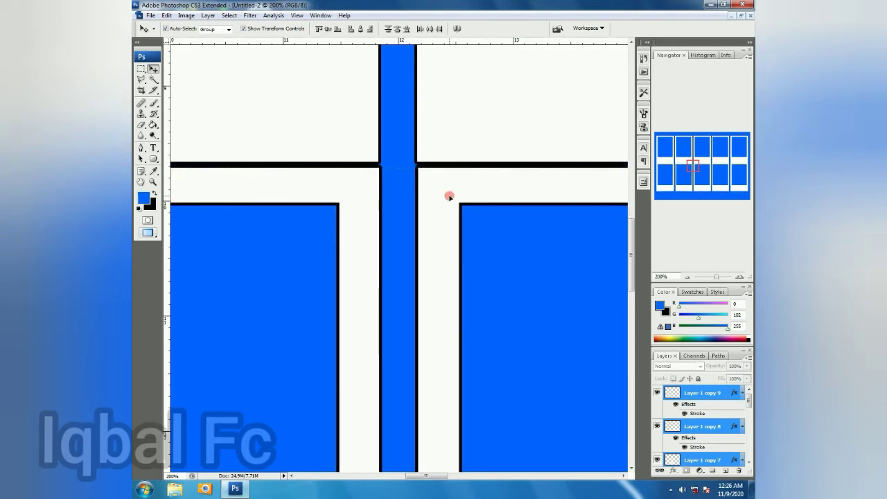
key("Down")
key("Down")
key("Down")
key("Down")
key("Down")
key("Down")
key("Down")
key("Down")
key("Down")
key("Down")
key("Down")
key("Down")
key("Down")
key("Down")
key("Down")
key("Down")
key("Down")
key("Down")
key("Down")
key("Down")
key("Down")
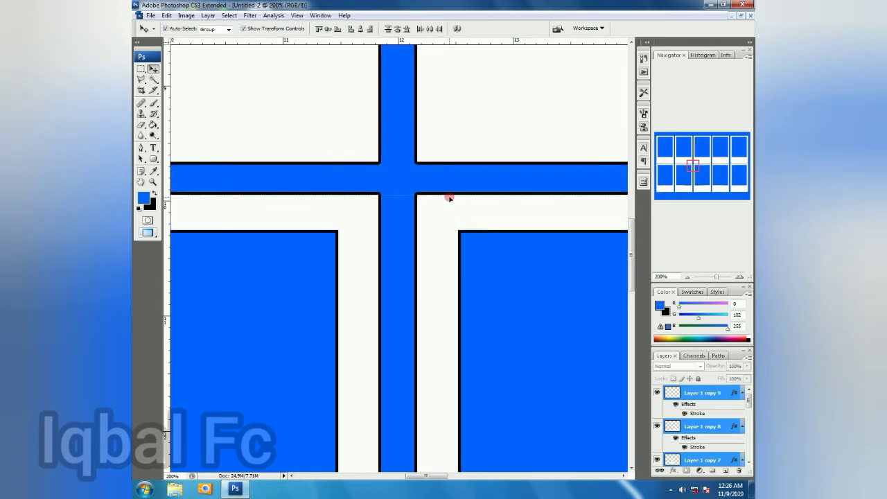
key("ctrl+minus")
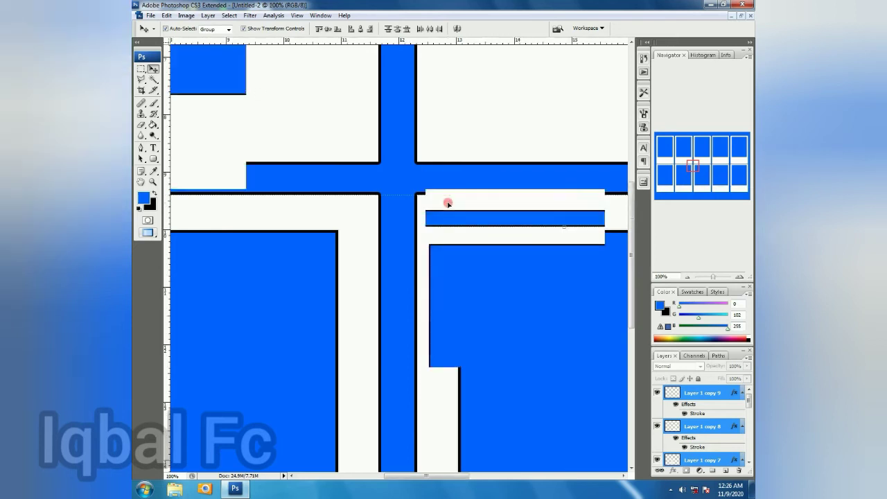
key("ctrl+minus")
key("ctrl+minus")
key("ctrl+minus")
key("ctrl+minus")
key("ctrl+minus")
key("ctrl+minus")
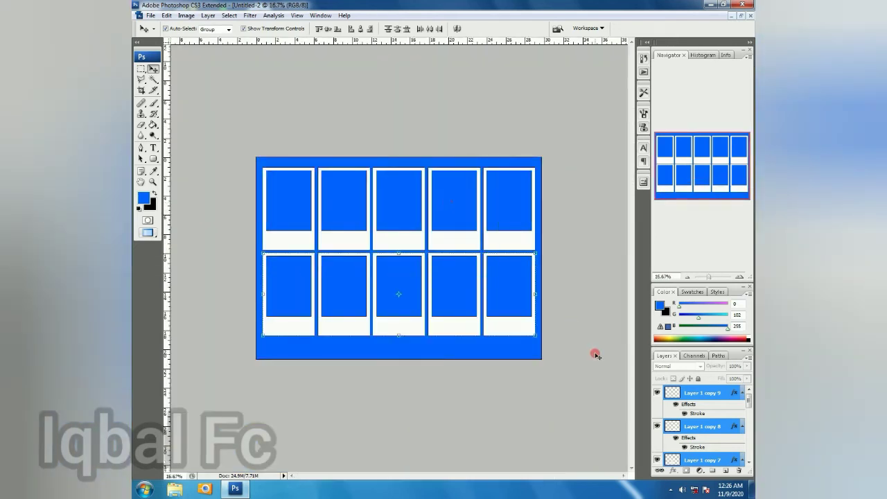
left_click(538, 370)
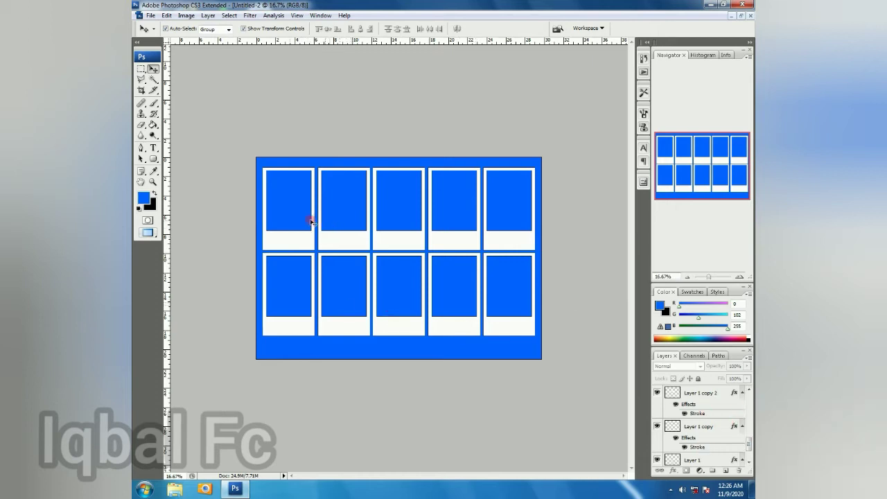
Rename the first two frame layers to 1 and 2
left_click(283, 239)
scroll(700, 388, "down", 1)
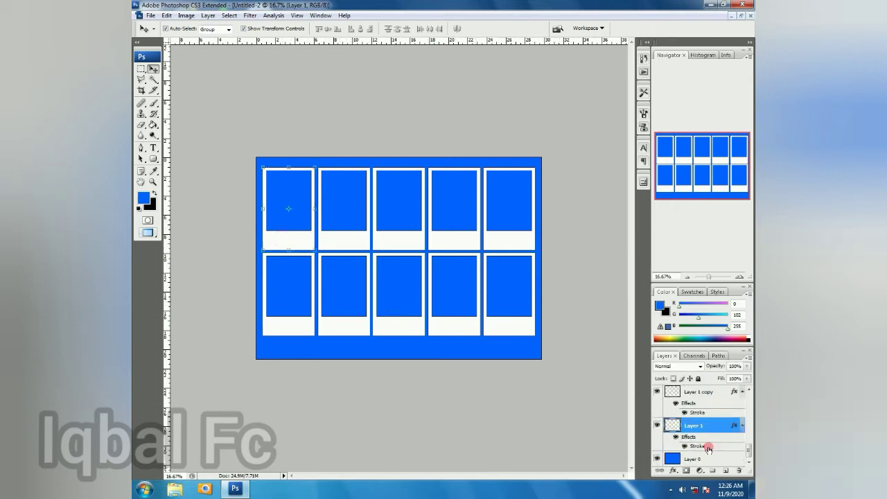
double_click(693, 425)
key("Return")
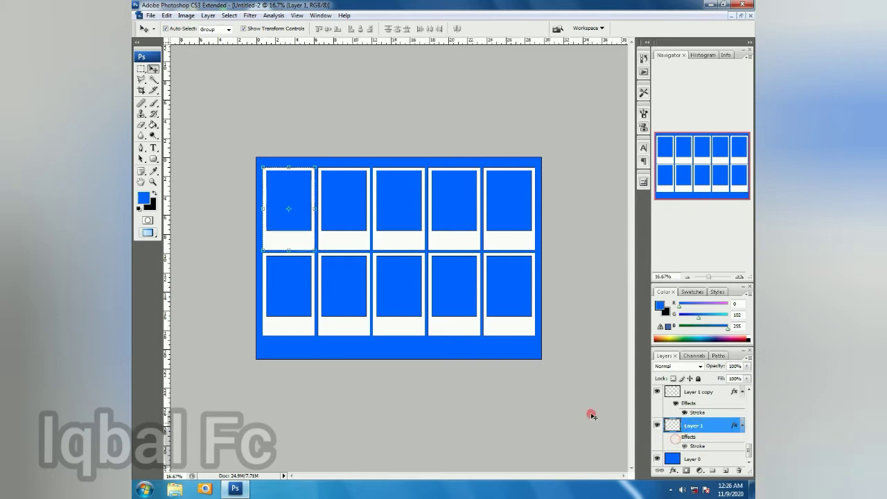
double_click(692, 426)
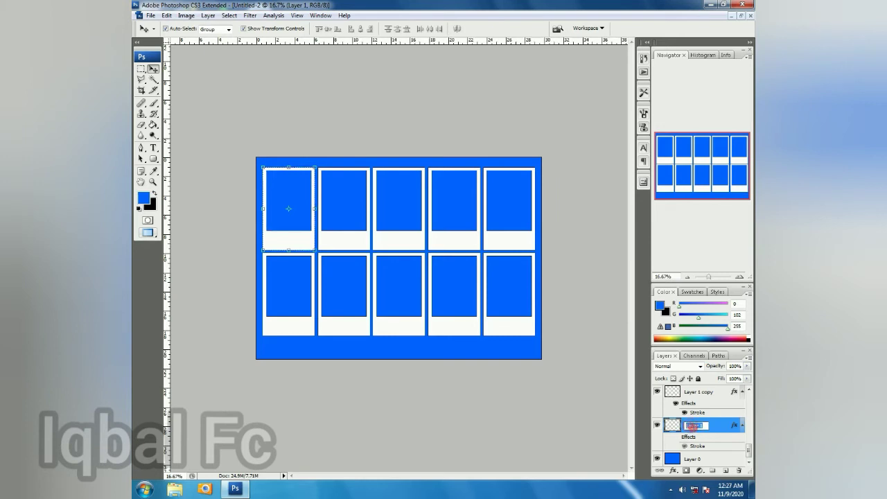
type("1")
double_click(689, 392)
type("2")
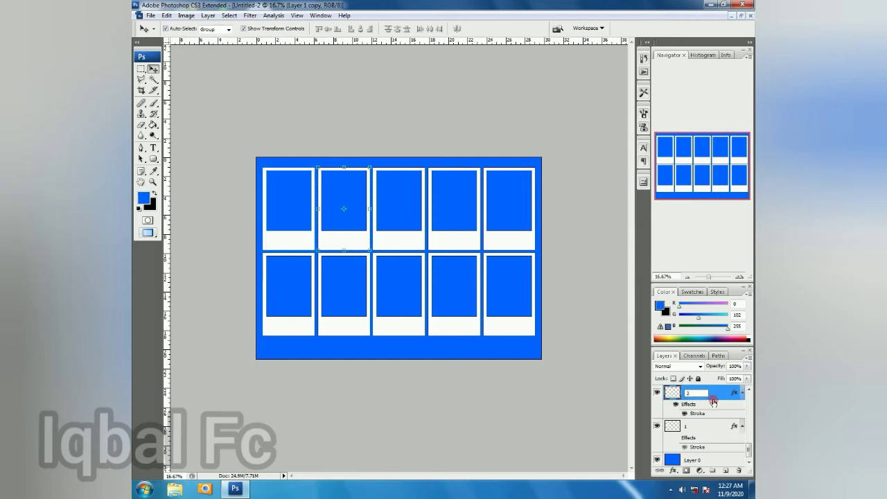
left_click(748, 390)
left_click(748, 390)
left_click(749, 390)
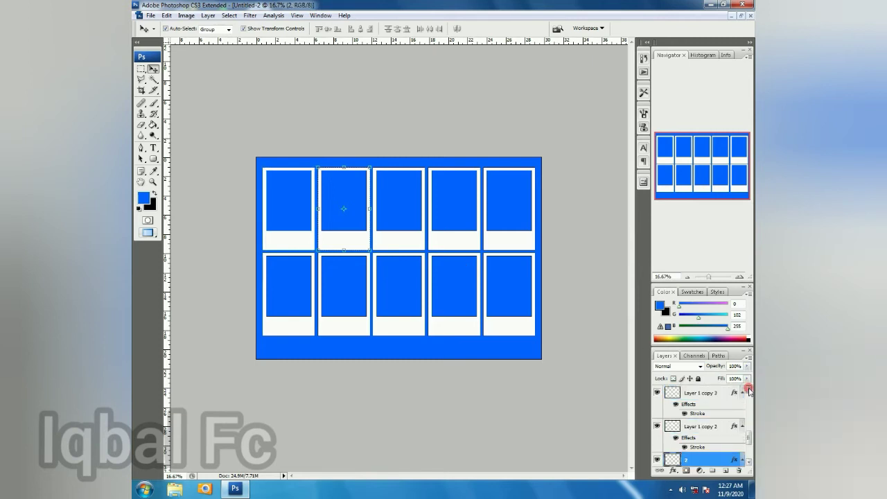
Rename the next frame layers to 3, 4, 5 and 6
left_click(691, 429)
double_click(693, 426)
type("3")
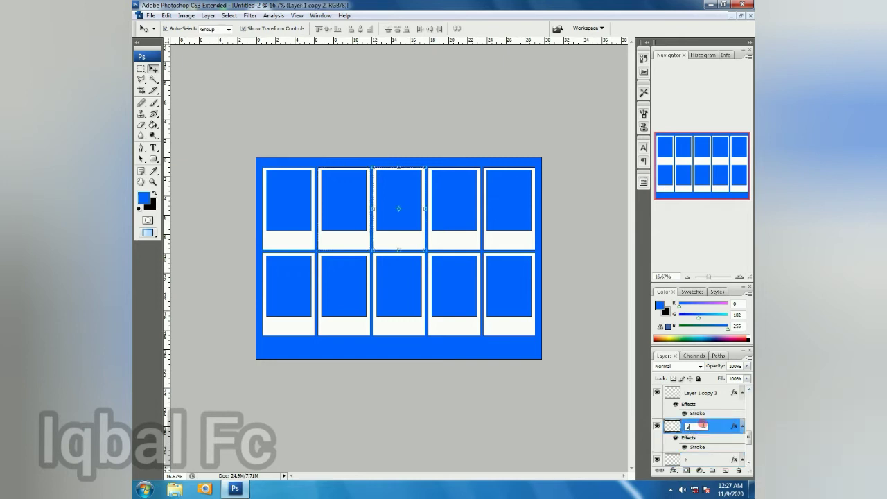
double_click(704, 393)
type("4")
left_click(749, 390)
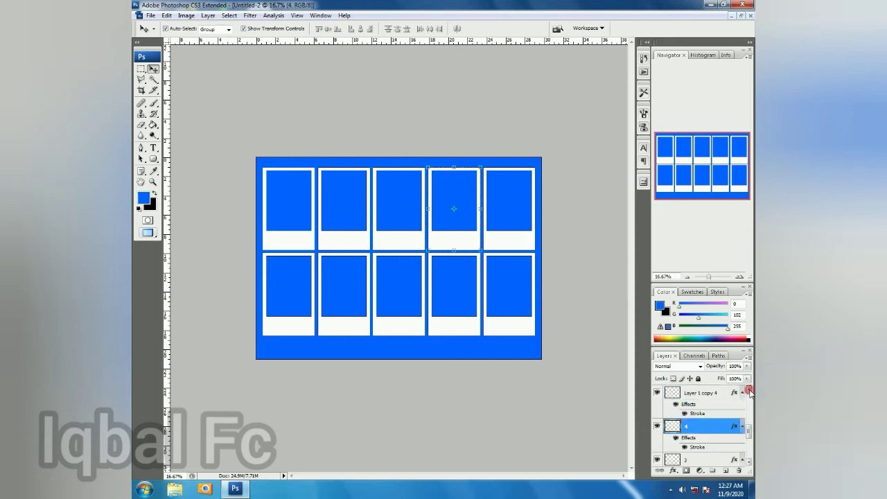
left_click(748, 390)
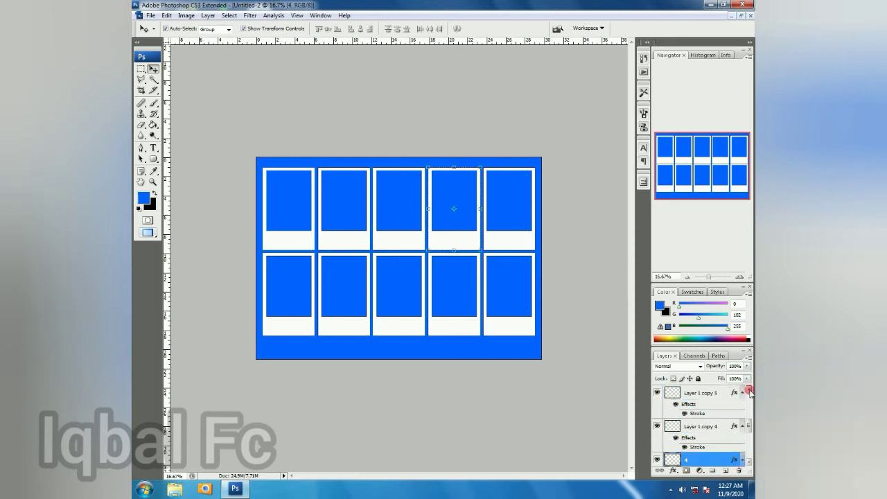
double_click(689, 428)
type("5")
double_click(698, 393)
type("6")
left_click(749, 392)
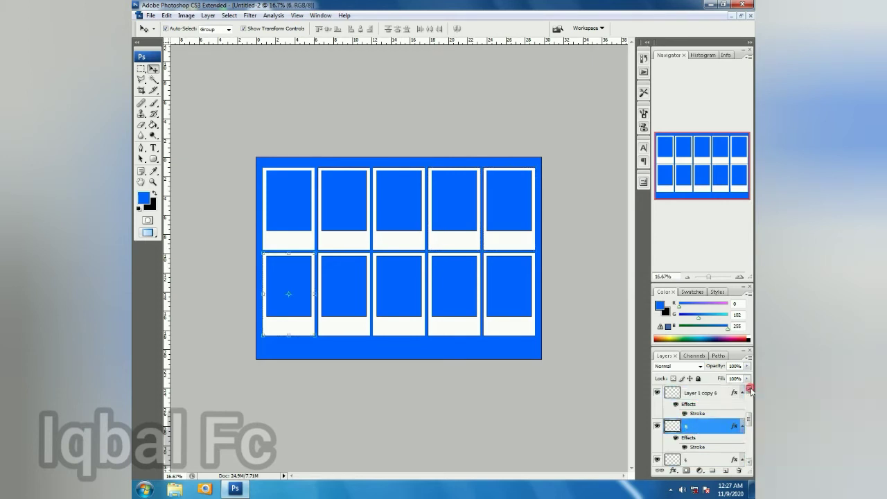
Rename the following frame layers to 7, 8 and 9
double_click(703, 393)
type("7")
left_click(749, 390)
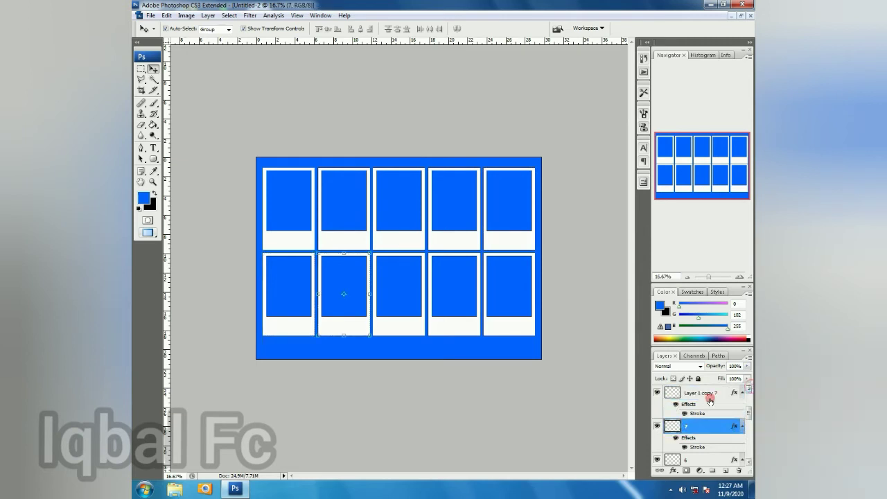
double_click(703, 393)
type("8")
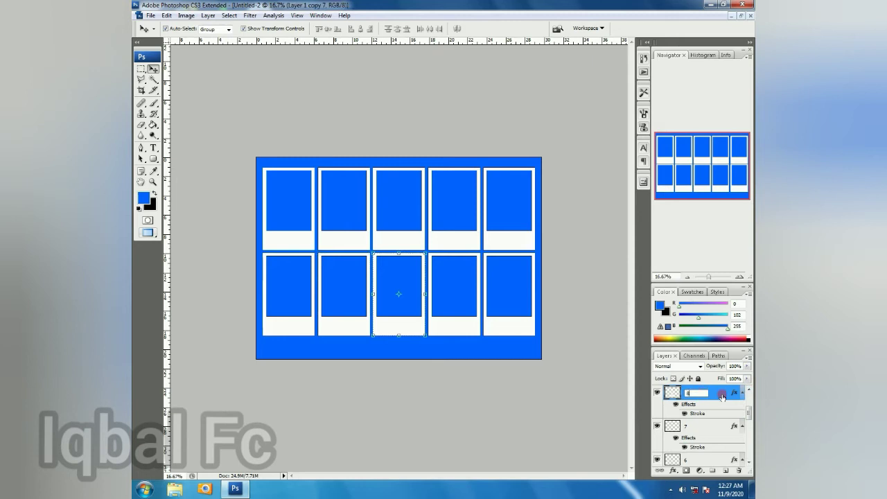
left_click(749, 390)
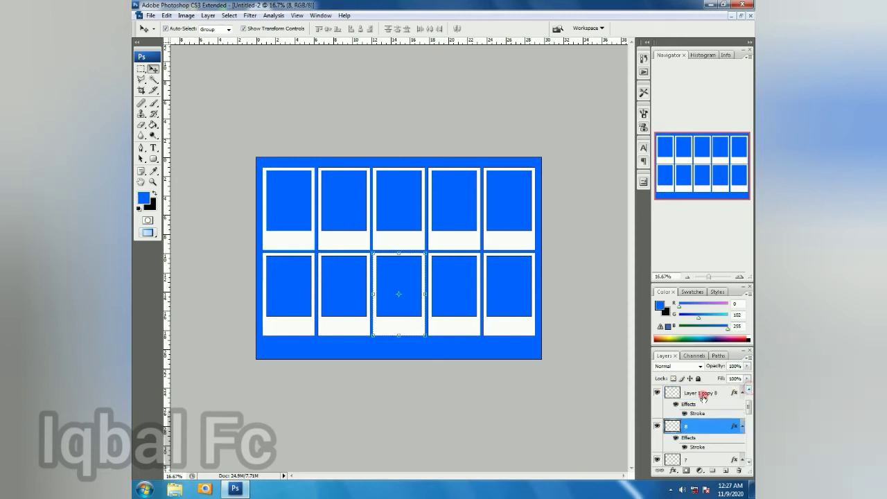
double_click(702, 393)
type("9")
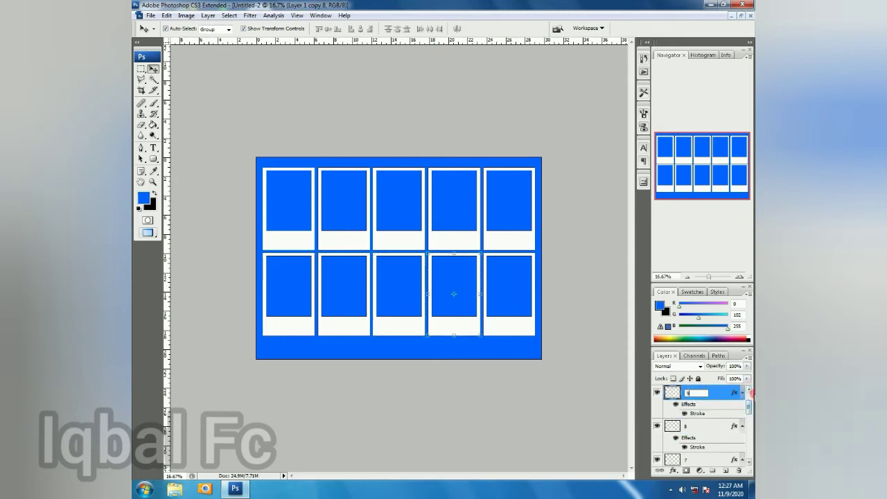
left_click(749, 390)
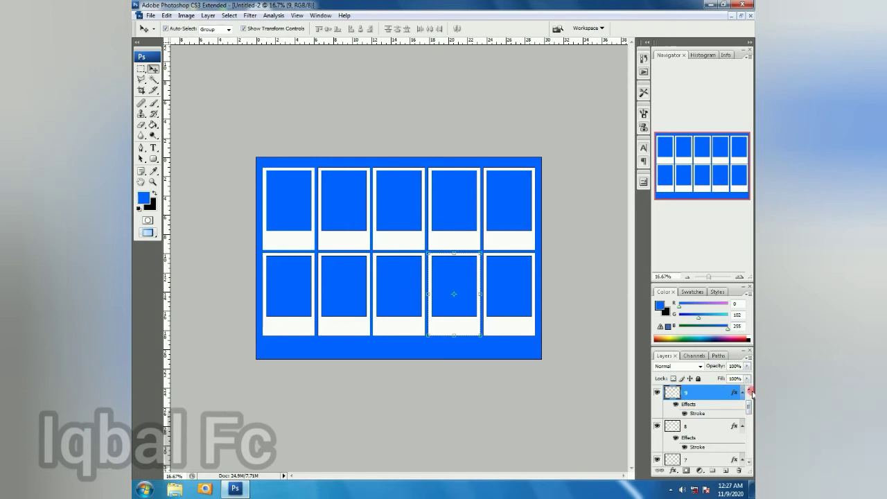
Rename the last frame layer to 10, restoring its opacity to 100%
left_click(748, 390)
double_click(703, 393)
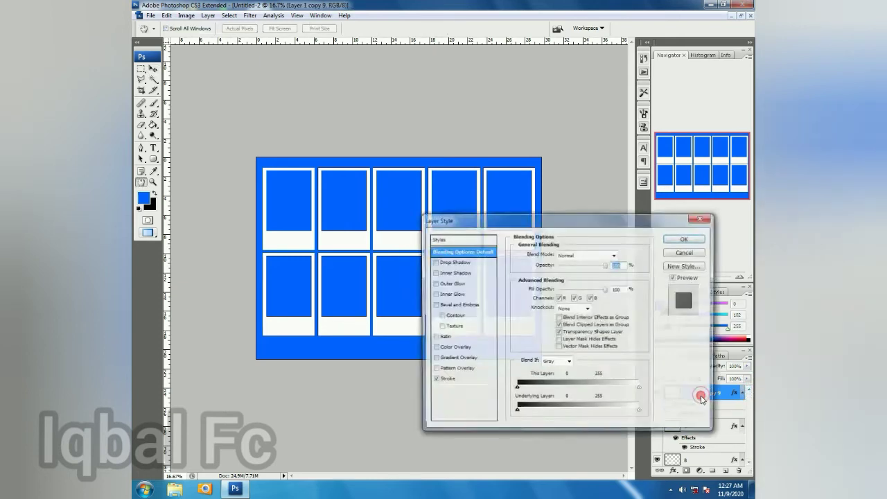
type("1")
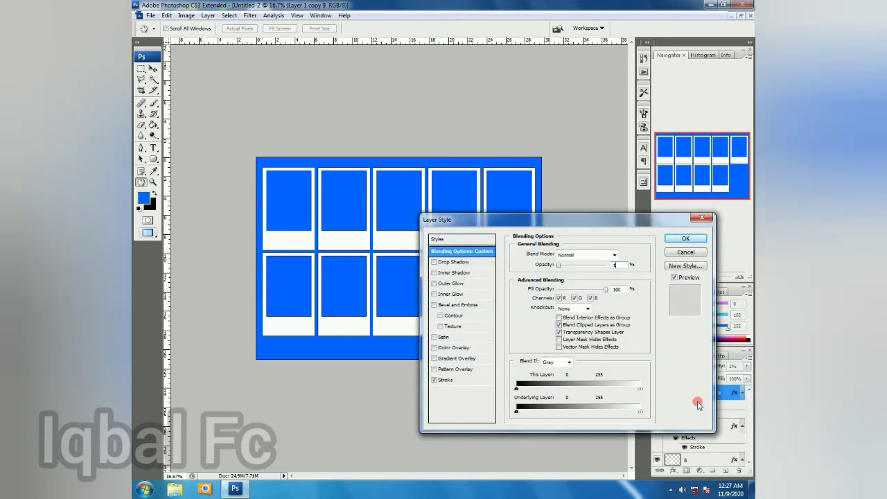
left_click(702, 218)
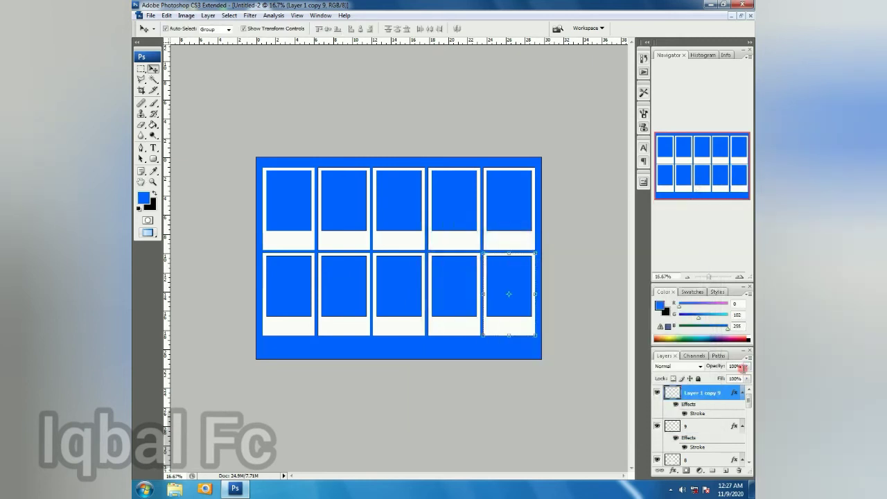
key("1")
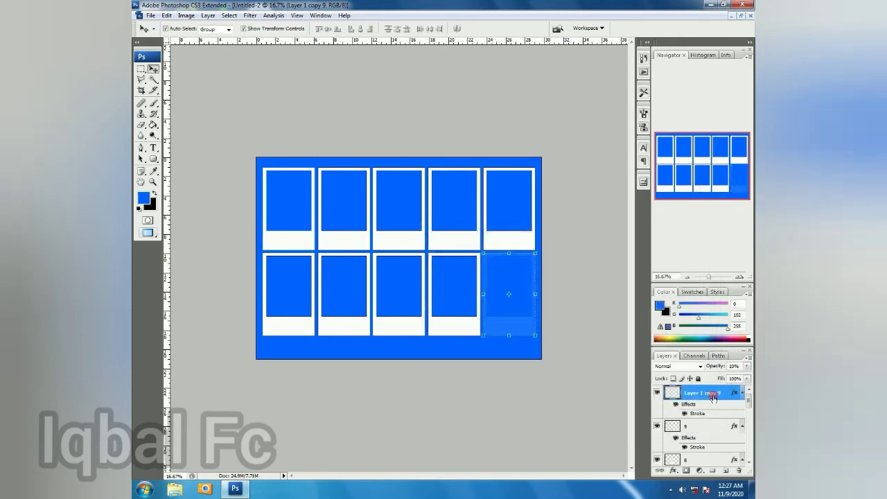
left_click(733, 366)
type("100")
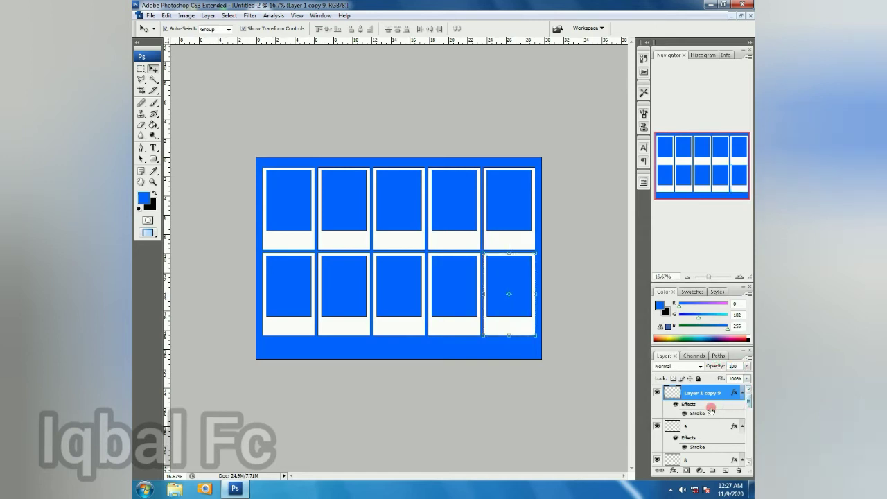
double_click(702, 392)
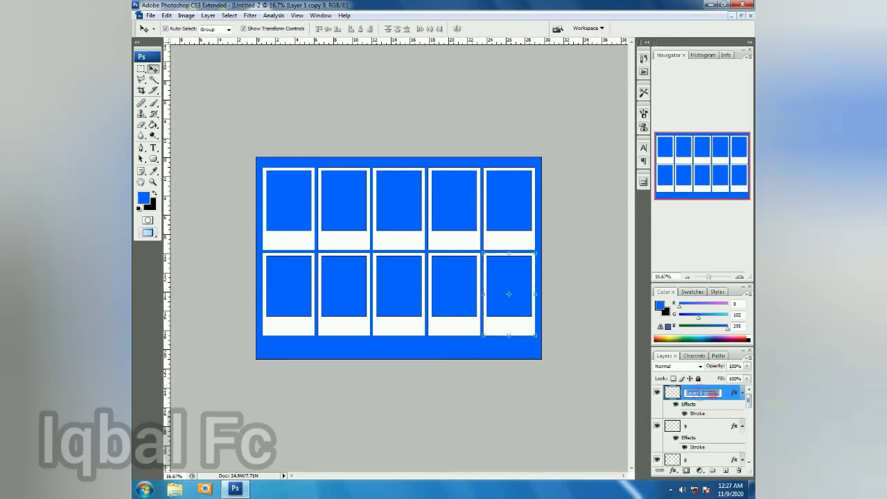
type("10")
left_click(581, 409)
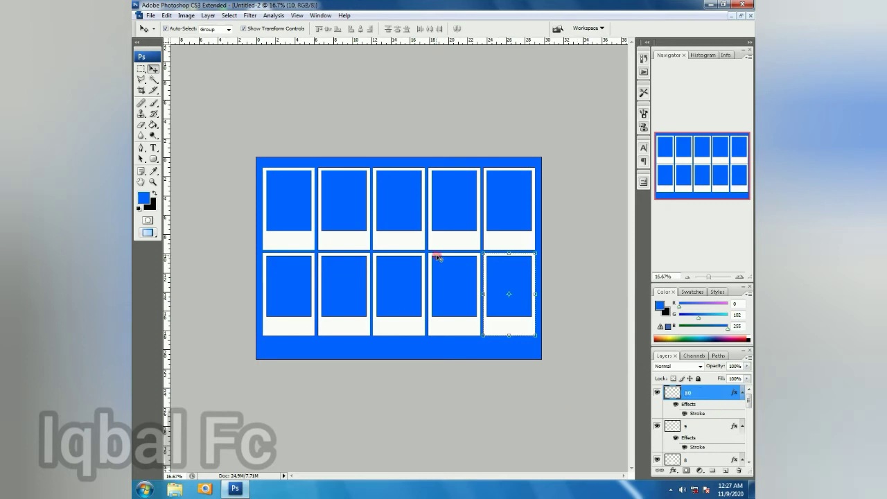
Deselect the frame layer and reselect the first frame's layer, named 1
left_click(403, 429)
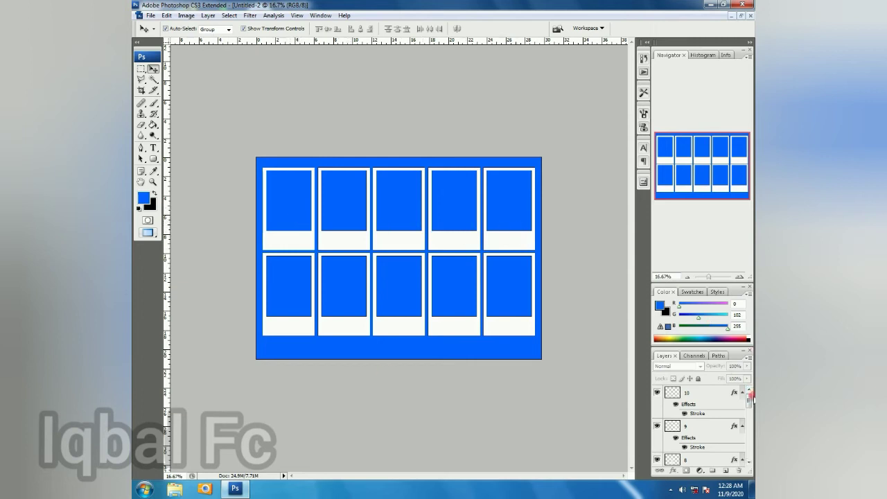
left_click_drag(750, 400, 751, 404)
left_click_drag(749, 424, 749, 449)
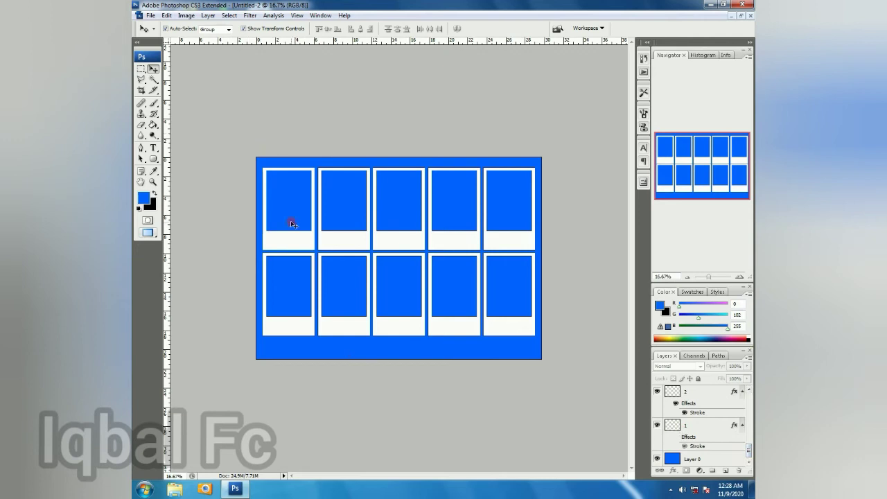
left_click(673, 424)
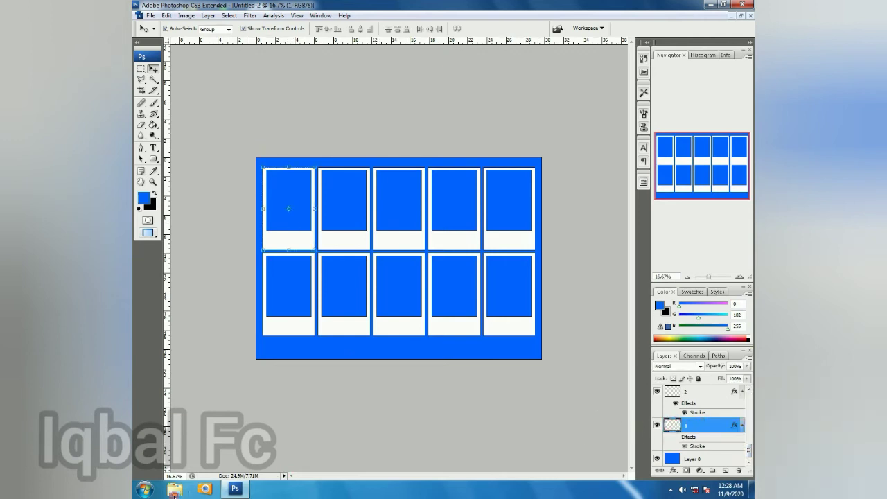
Browse to Local Disk (D:) > 16 r and drag 3.jpg into Photoshop as a floating document
left_click(145, 488)
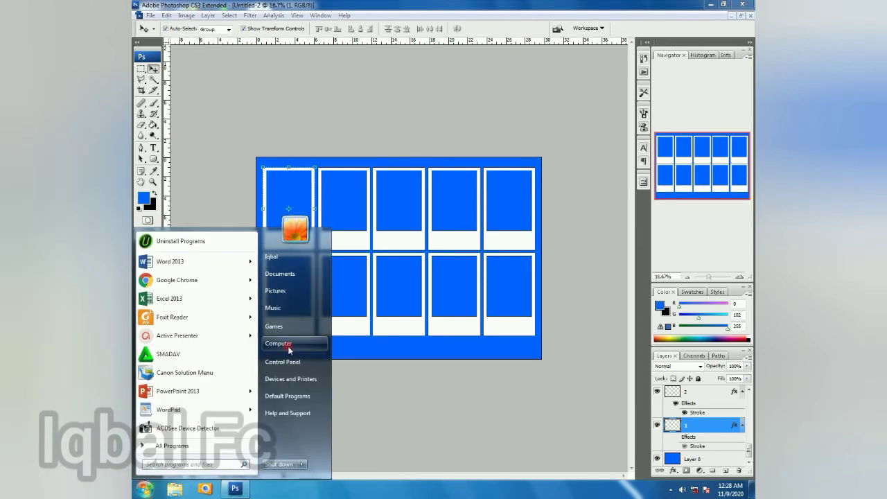
left_click(287, 346)
double_click(395, 75)
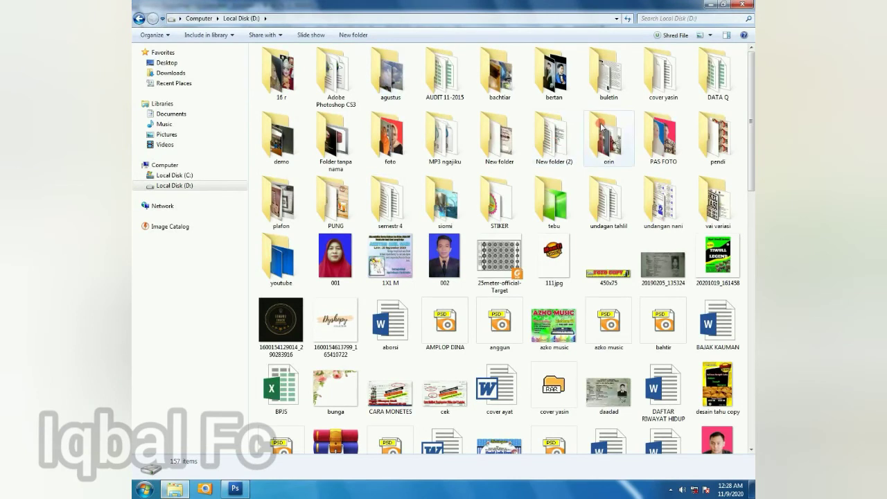
double_click(278, 90)
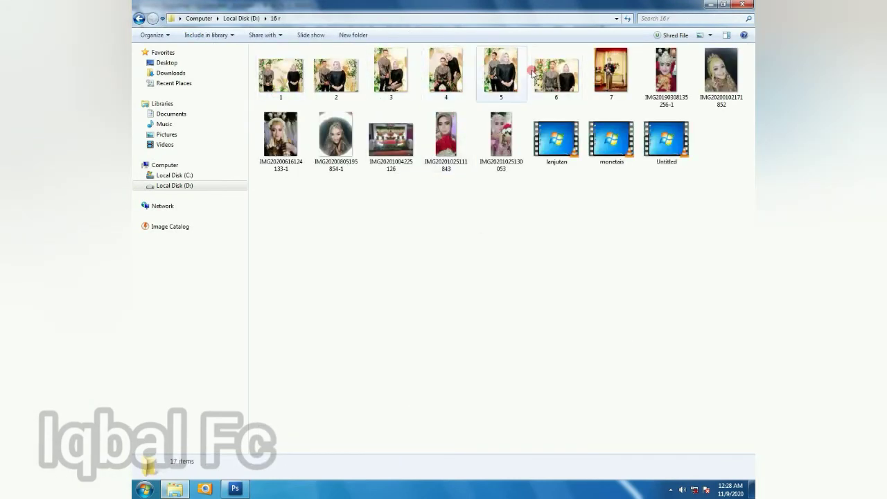
left_click(404, 77)
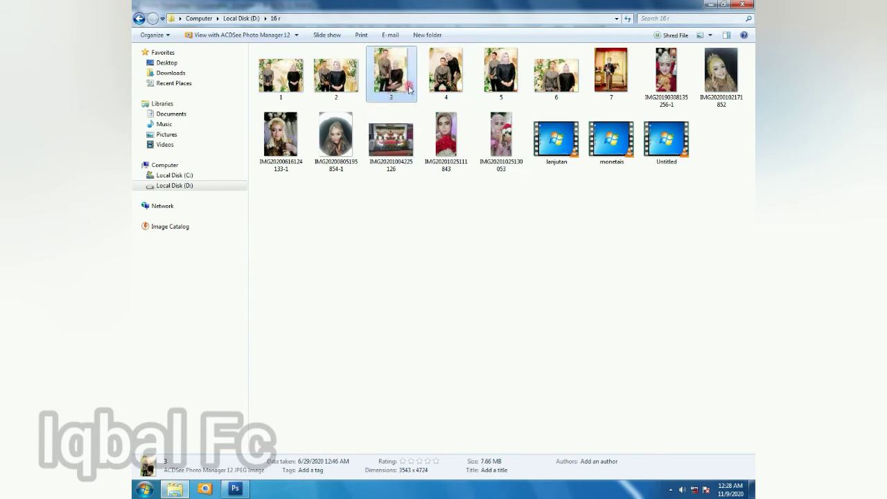
mouse_move(390, 75)
left_mouse_down()
mouse_move(265, 495)
mouse_move(246, 489)
mouse_move(236, 271)
left_mouse_up()
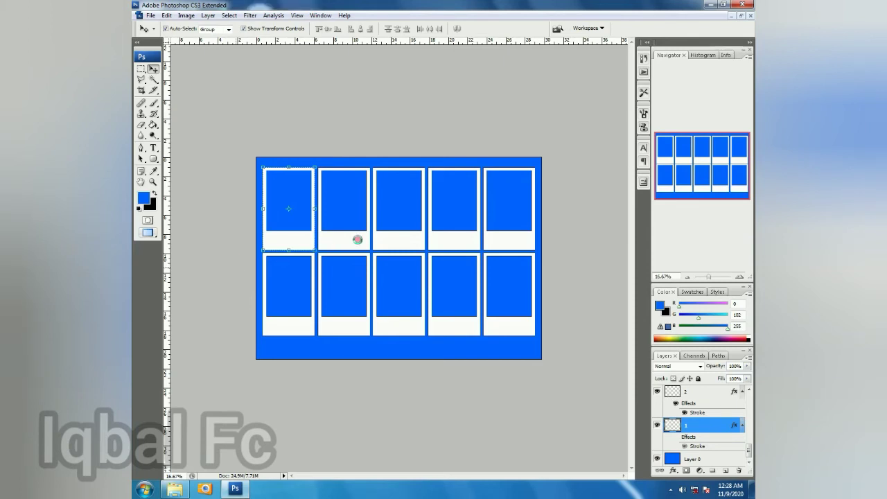
left_click_drag(329, 244, 354, 237)
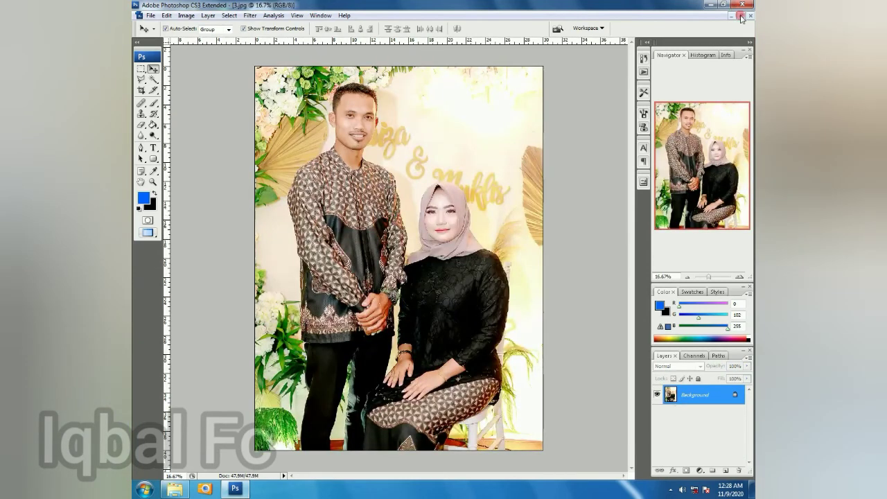
left_click(740, 15)
key("ctrl+minus")
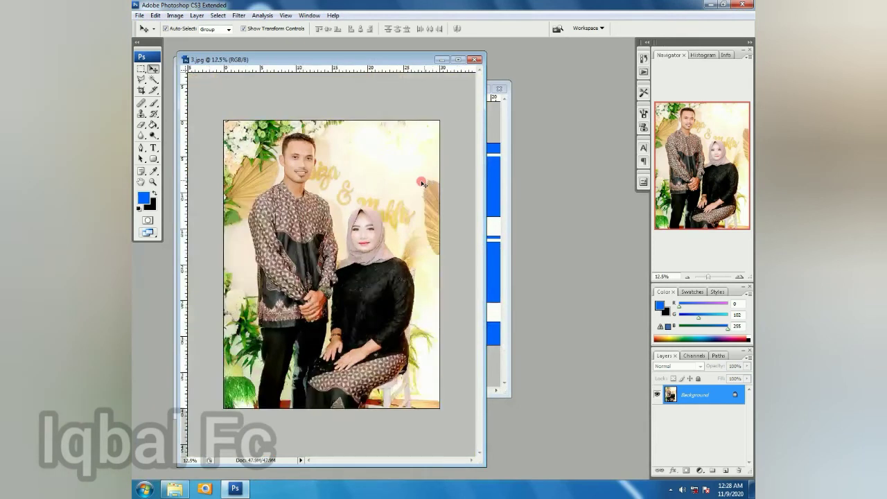
Copy the 3.jpg couple photo into Untitled-2 and scale it to 26.7% over the first frame
key("ctrl+minus")
key("ctrl+minus")
left_click_drag(365, 63, 586, 80)
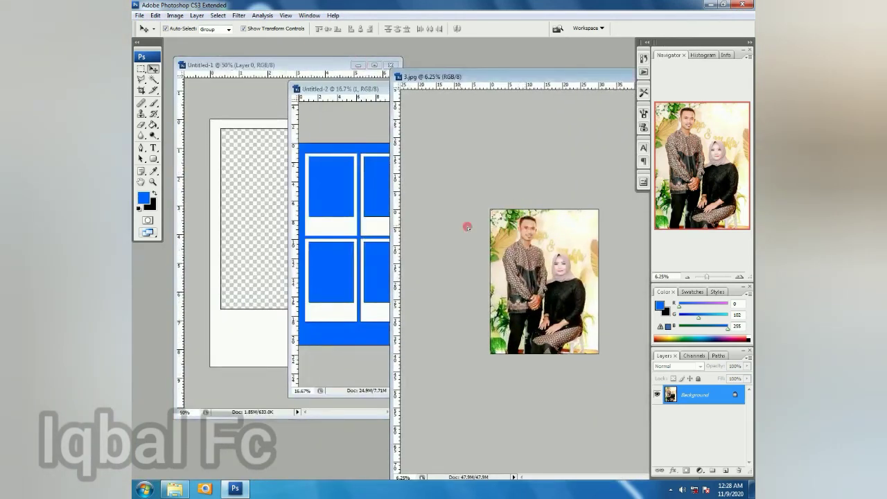
left_click_drag(468, 227, 333, 192)
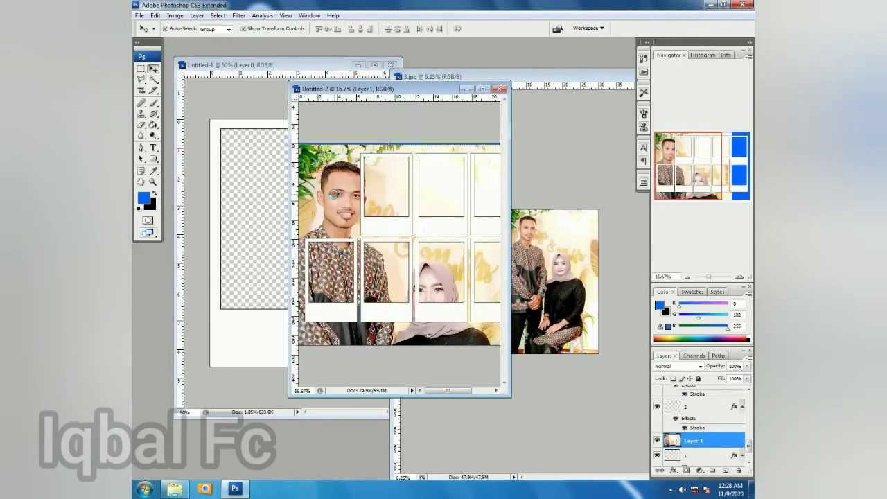
key("ctrl+minus")
key("ctrl+minus")
key("ctrl+minus")
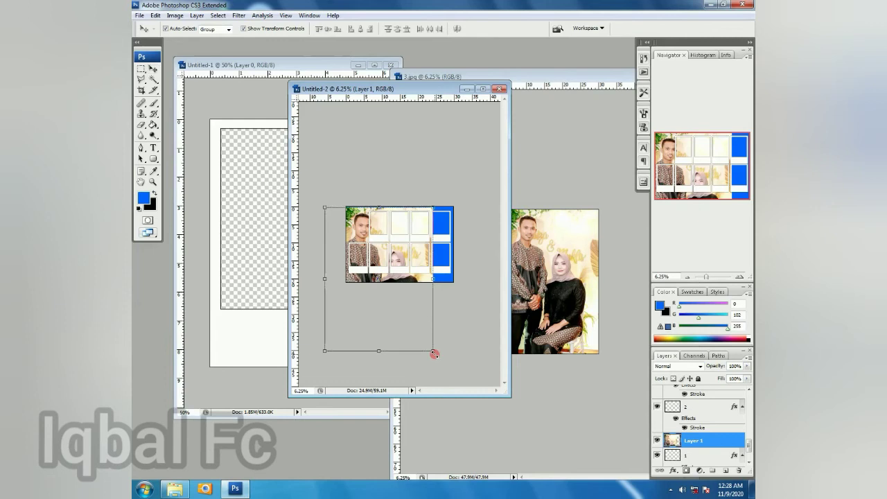
left_click_drag(434, 354, 323, 228)
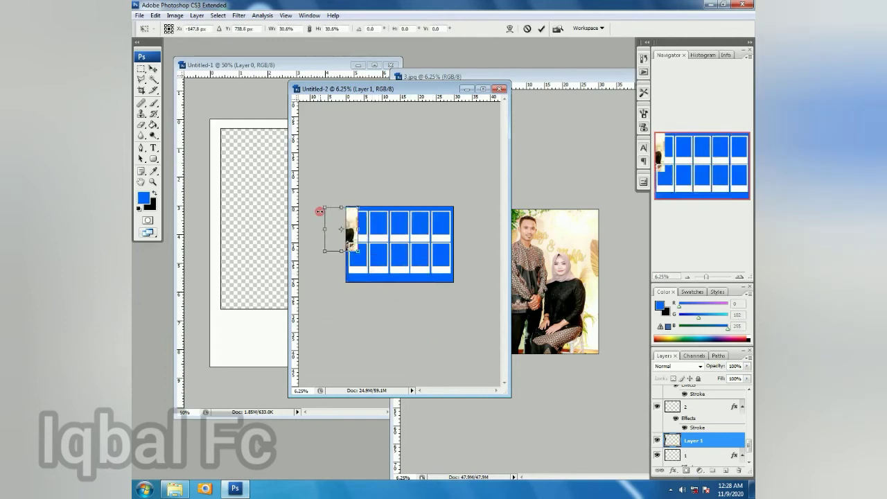
mouse_move(356, 221)
left_mouse_down()
mouse_move(384, 243)
mouse_move(370, 244)
left_mouse_up()
left_click(541, 30)
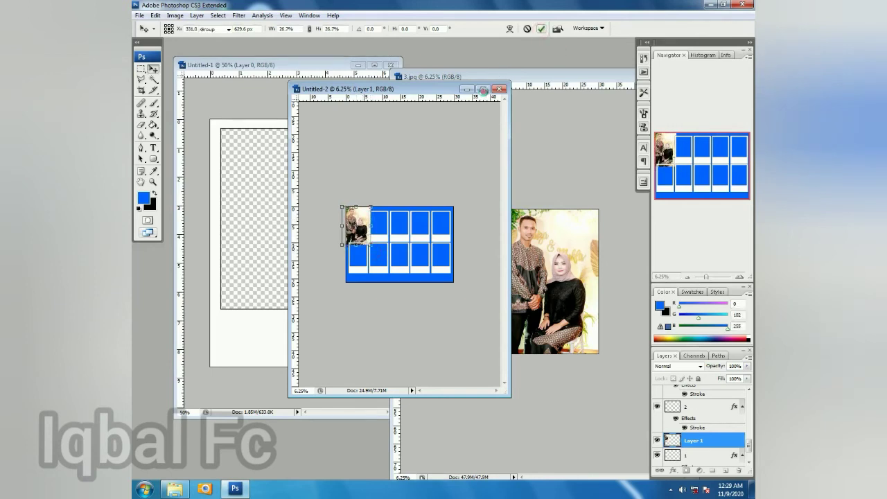
left_click(483, 89)
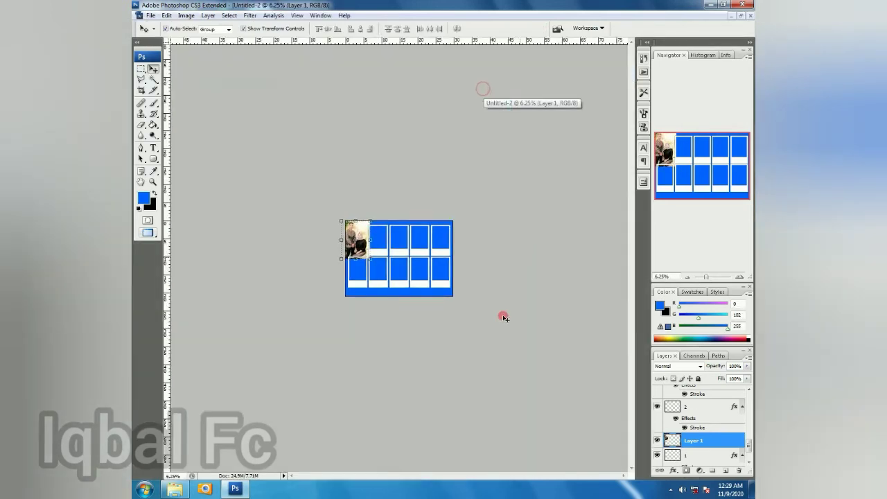
Move the photo layer below frame layer 1 and scale it to 60.7% inside the first frame's opening
key("ctrl+plus")
key("ctrl+plus")
key("ctrl+plus")
key("ctrl+plus")
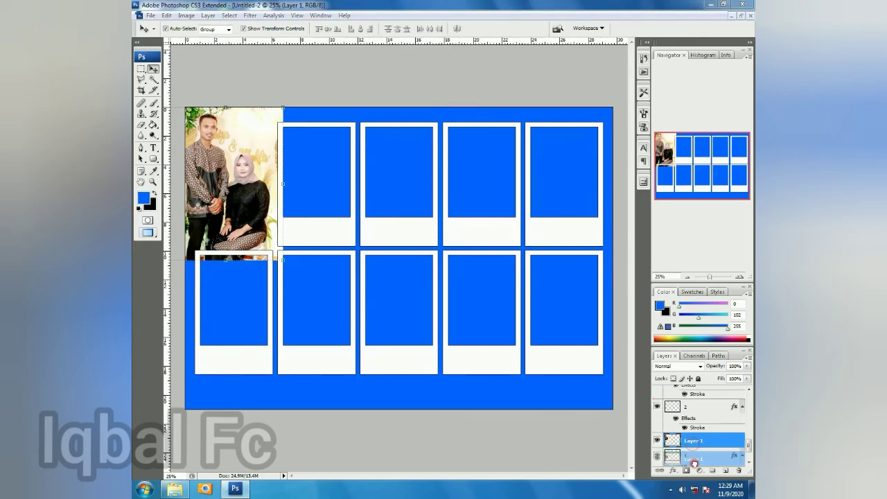
mouse_move(693, 447)
left_mouse_down()
mouse_move(694, 464)
mouse_move(686, 439)
left_mouse_up()
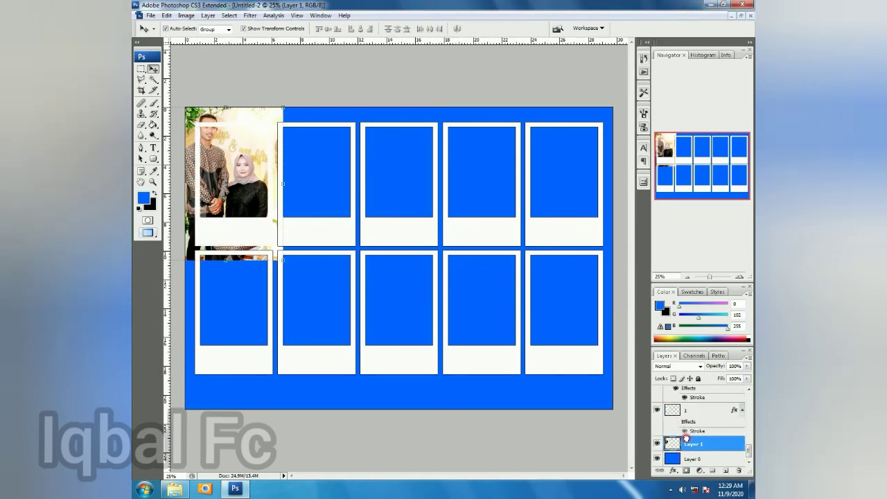
left_click_drag(240, 149, 285, 193)
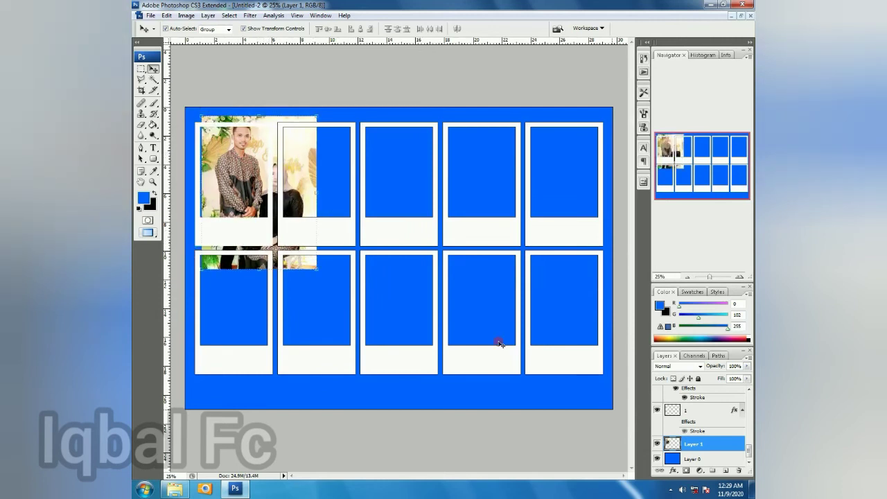
left_click_drag(320, 270, 269, 213)
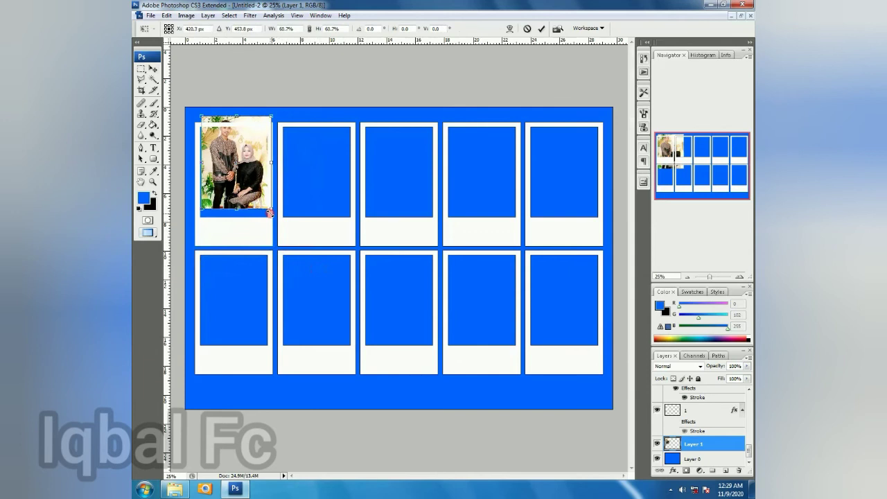
key("ctrl+plus")
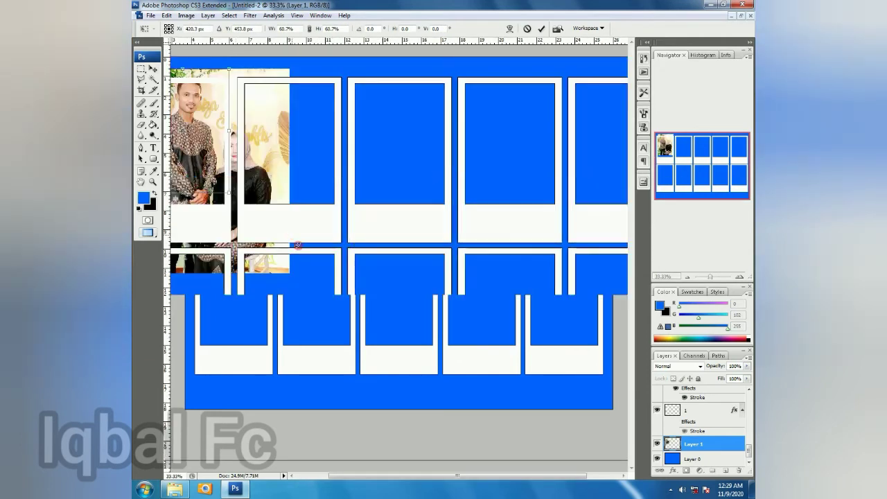
left_click_drag(449, 480, 416, 479)
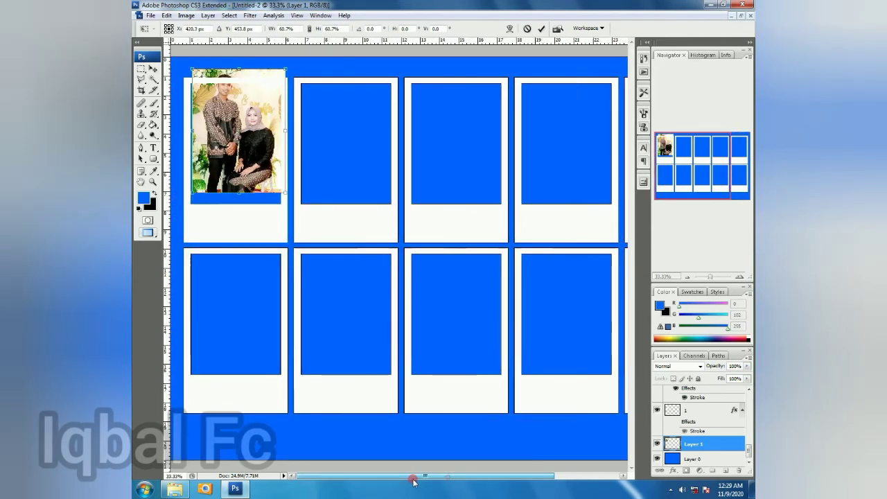
left_click_drag(221, 171, 219, 182)
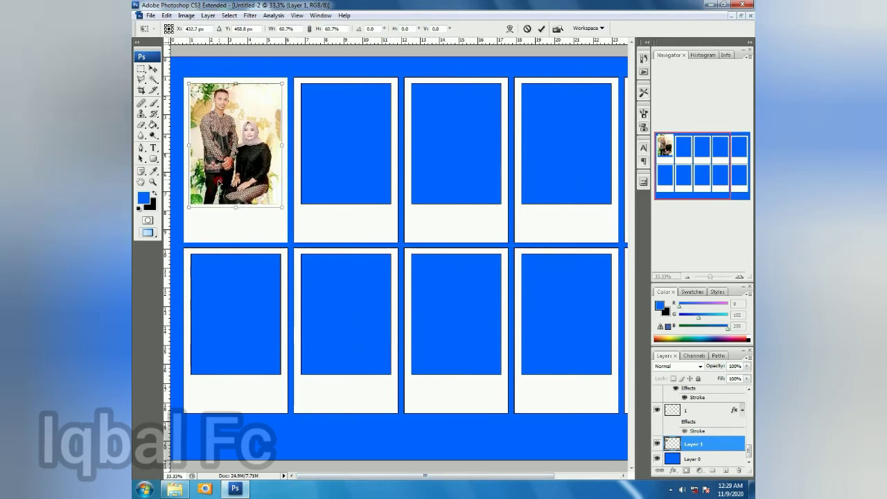
key("Up")
key("Up")
key("Up")
key("Up")
key("Up")
key("Up")
key("Up")
key("Up")
key("Up")
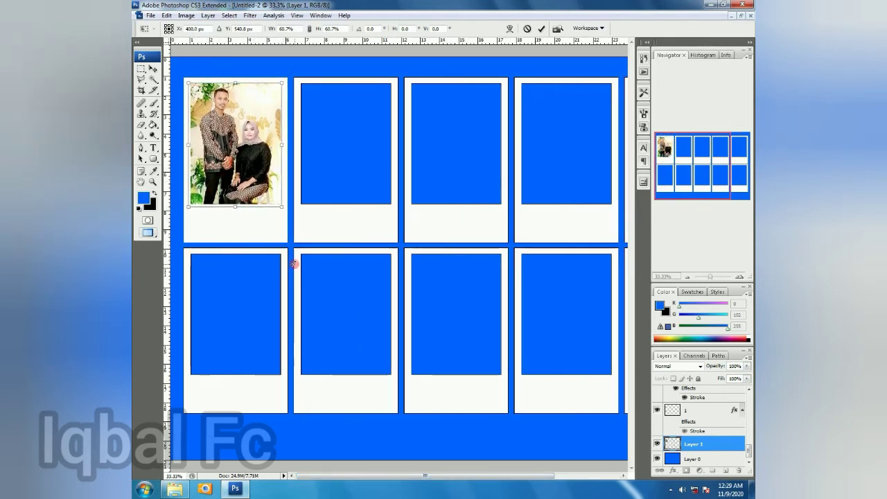
key("Left")
key("Left")
key("Left")
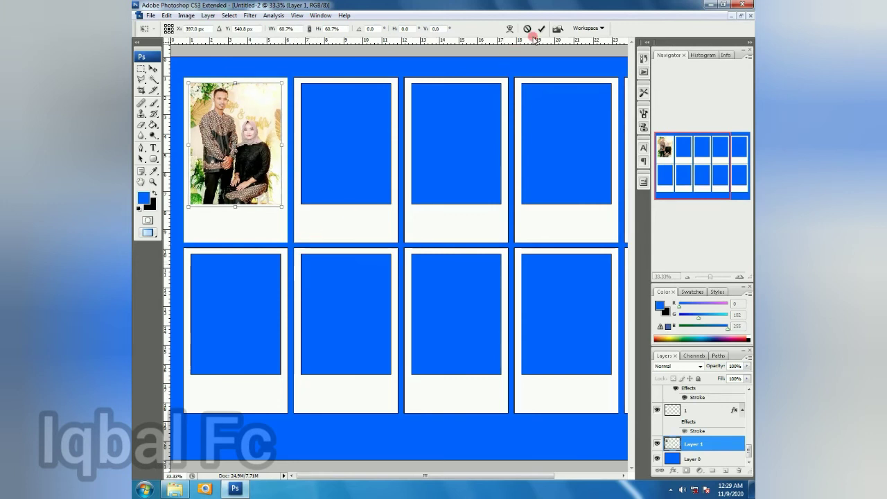
left_click(539, 29)
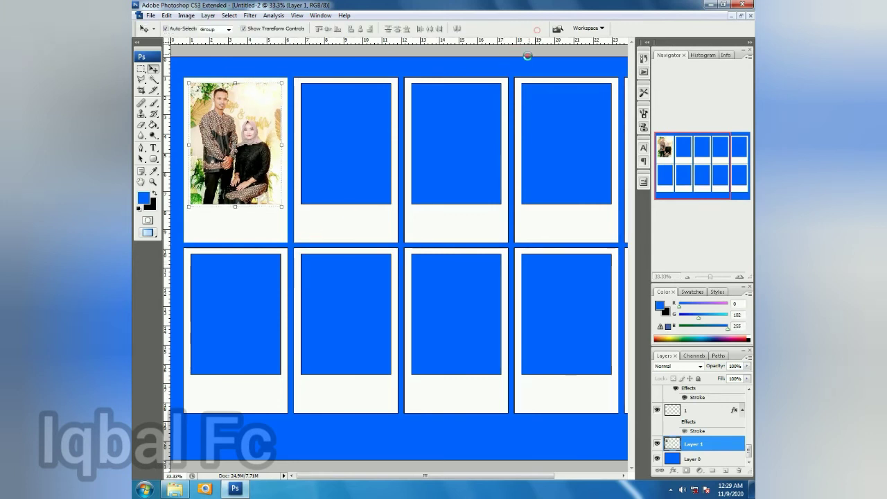
left_click(251, 239)
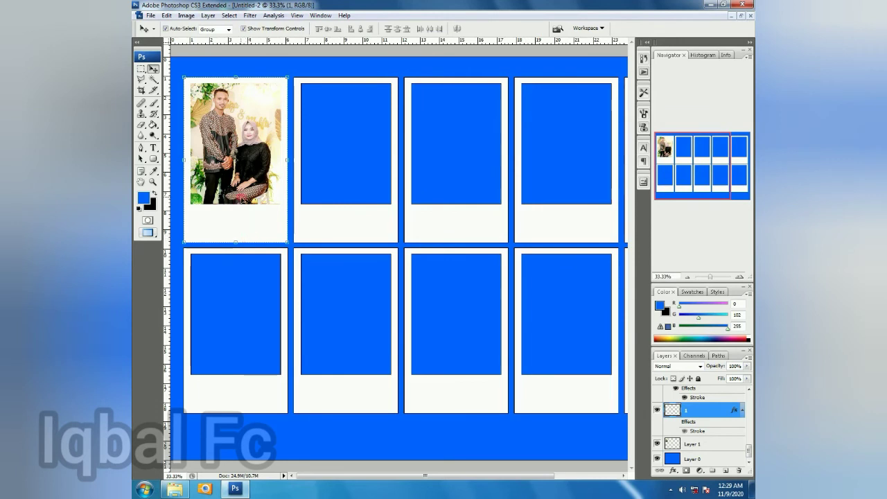
left_click(252, 212)
left_click(334, 337)
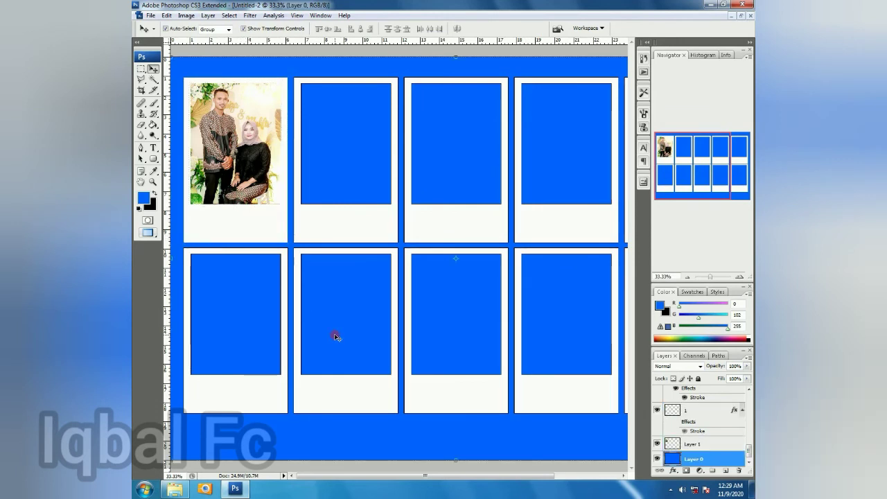
left_click(497, 409)
left_click(219, 166)
key("ctrl+plus")
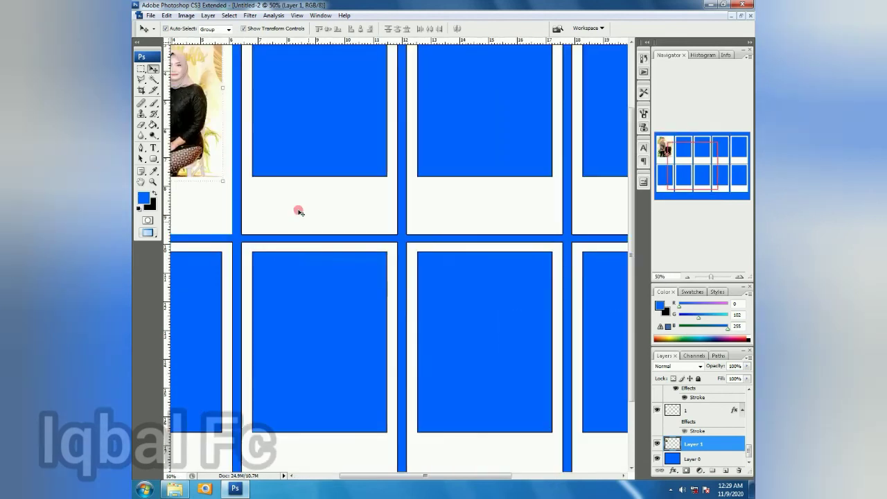
left_click_drag(436, 477, 390, 477)
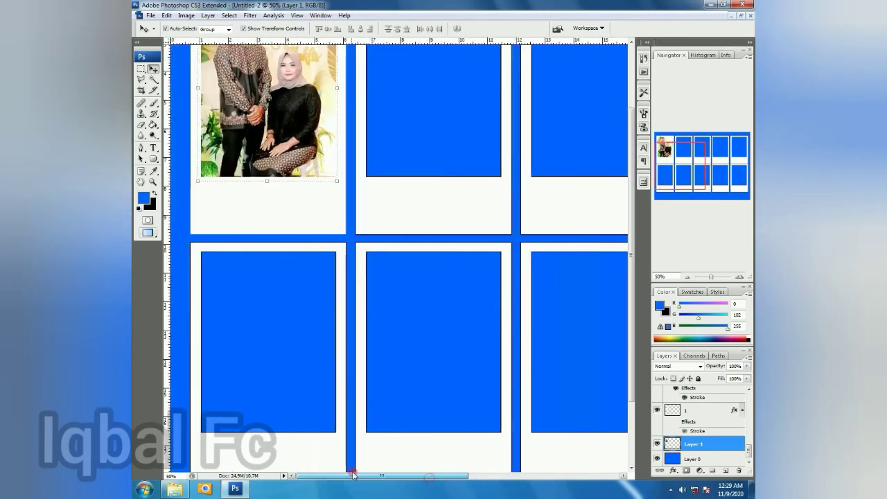
scroll(243, 116, "up", 2)
scroll(253, 116, "up", 2)
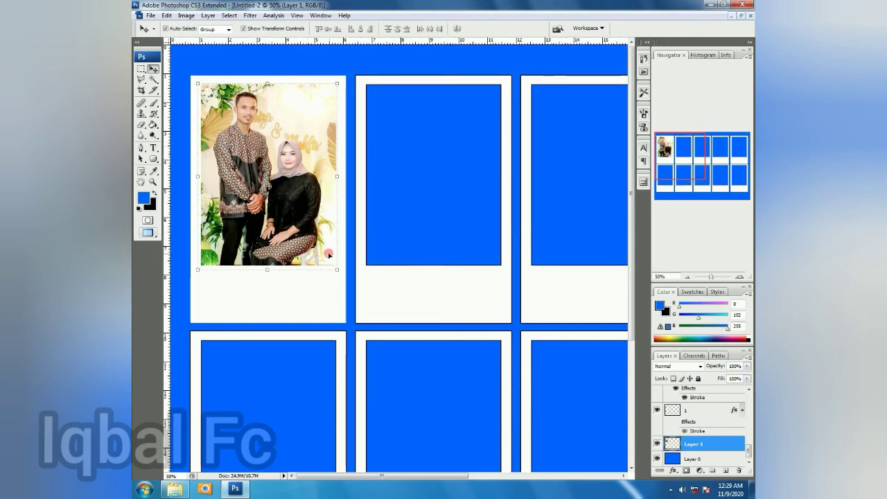
key("ctrl+m")
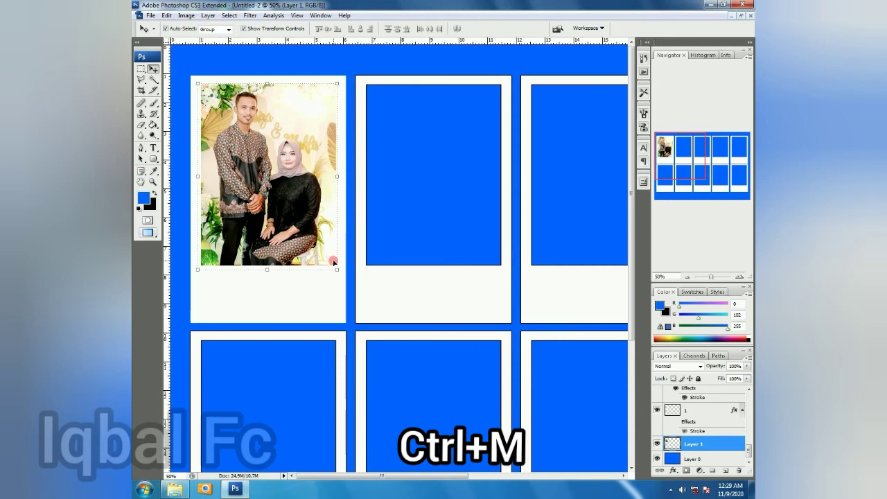
left_click_drag(462, 344, 458, 334)
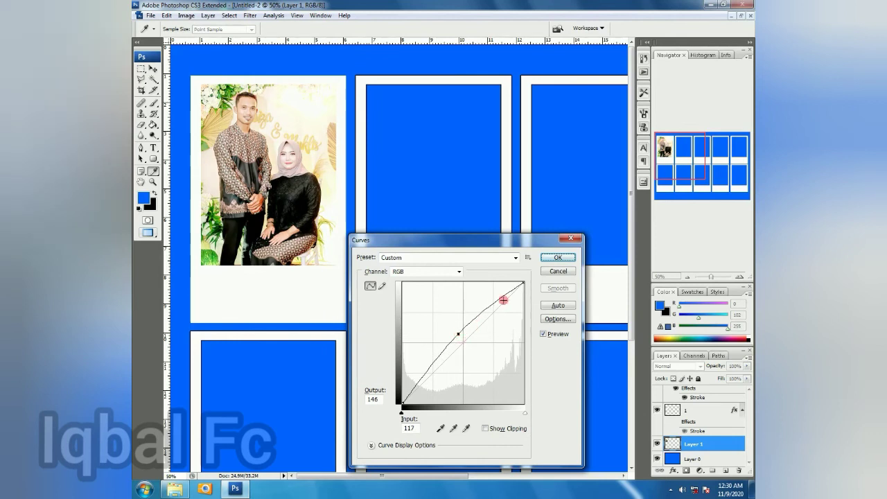
left_click(555, 257)
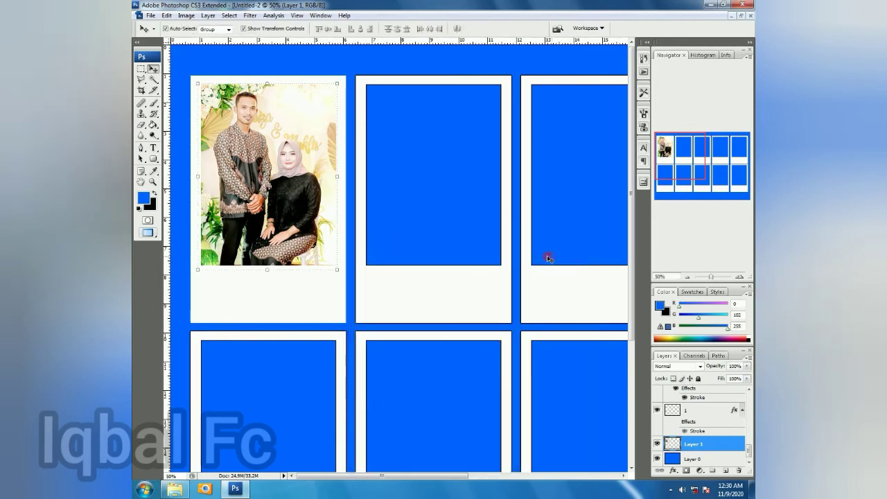
key("ctrl+minus")
left_click(340, 237)
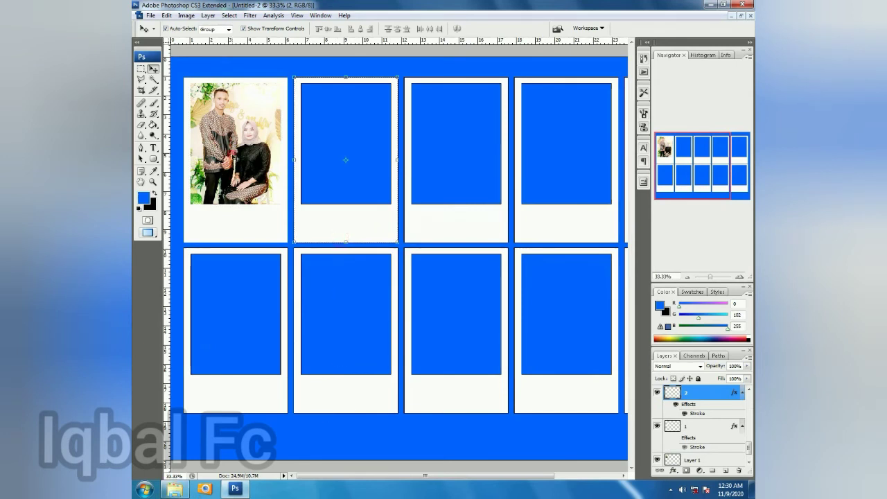
left_click(174, 489)
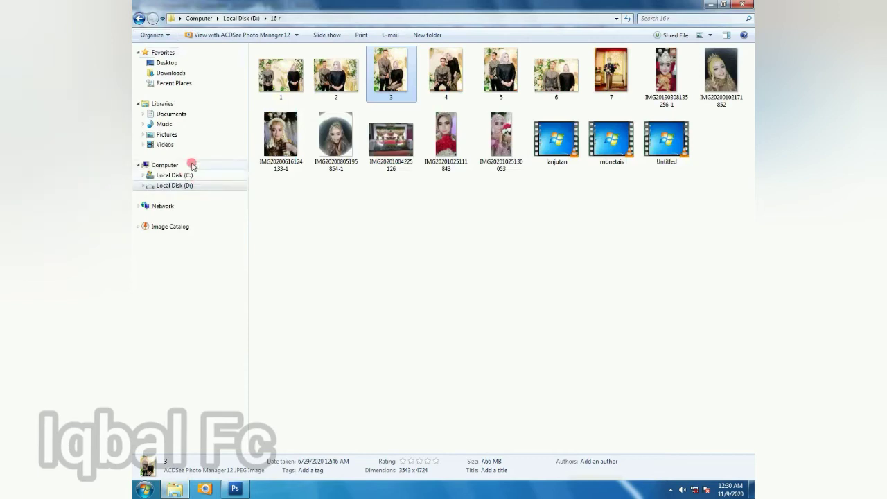
Open IMG-20201106-WA0054 from D:\bertan in Photoshop by dragging it from Explorer
left_click(186, 185)
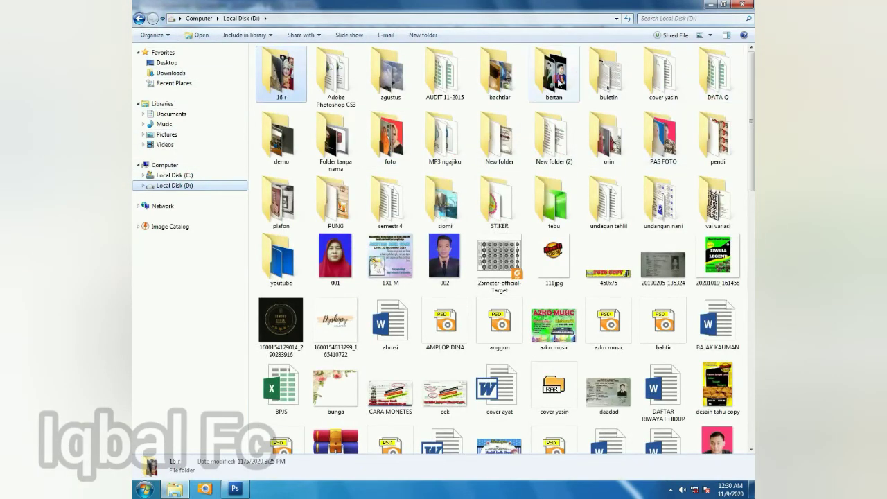
left_click(559, 81)
double_click(557, 79)
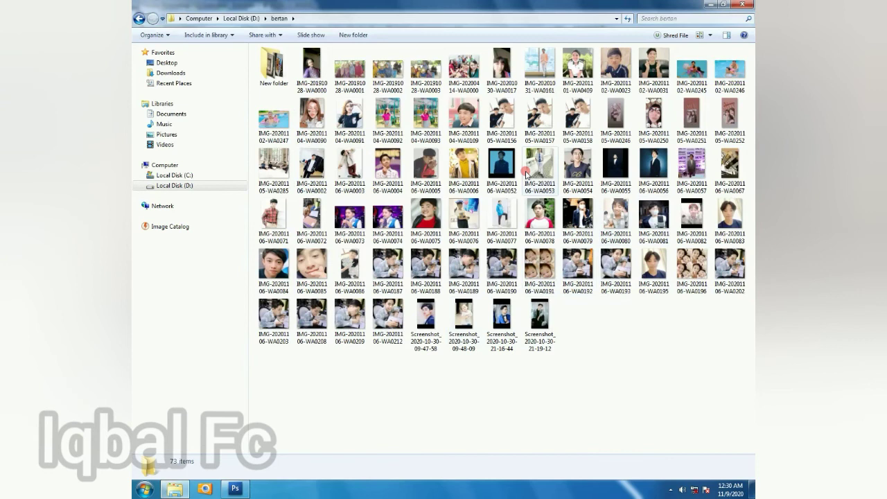
mouse_move(577, 164)
left_mouse_down()
mouse_move(276, 478)
mouse_move(598, 189)
left_mouse_up()
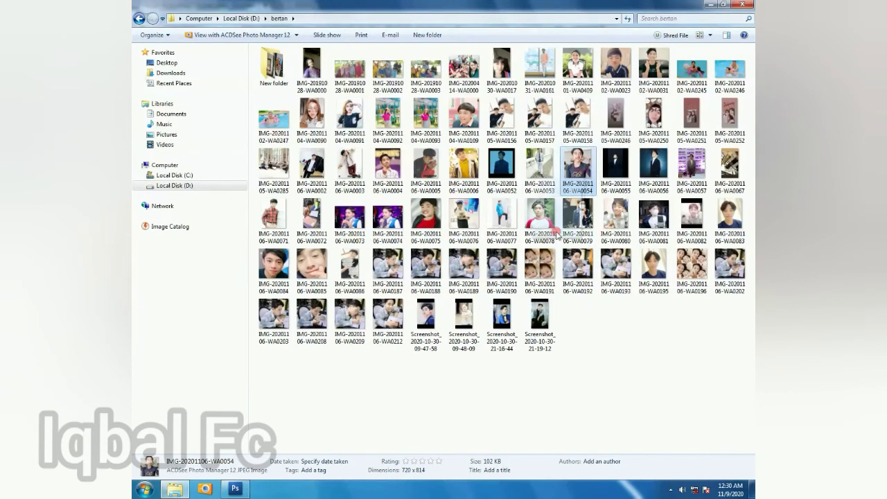
mouse_move(464, 356)
left_mouse_down()
mouse_move(260, 413)
mouse_move(246, 486)
mouse_move(347, 214)
left_mouse_up()
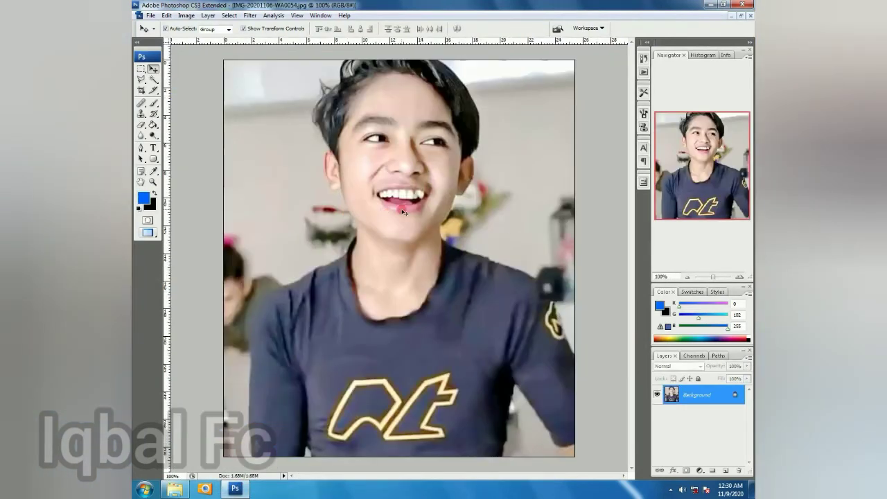
Float the document windows, zoom the portrait to 33.3% and close 3.jpg
left_click(741, 15)
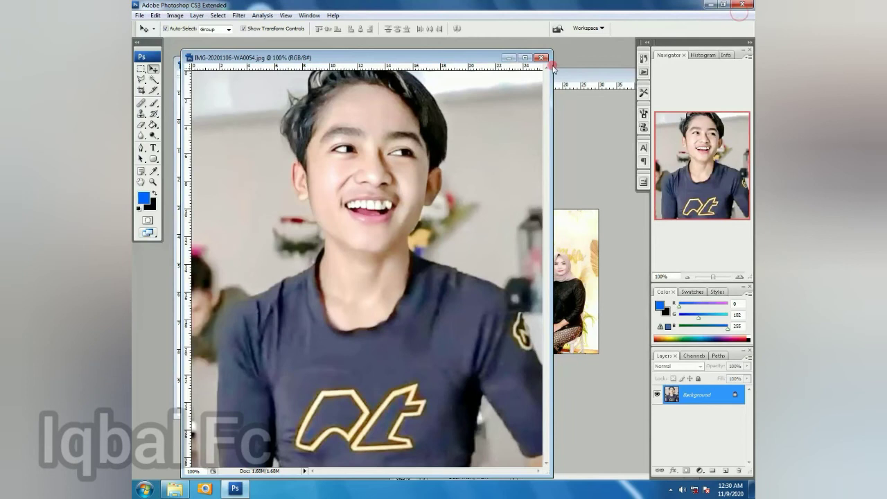
mouse_move(479, 60)
left_mouse_down()
mouse_move(399, 70)
mouse_move(356, 92)
left_mouse_up()
key("ctrl+minus")
key("ctrl+minus")
key("ctrl+minus")
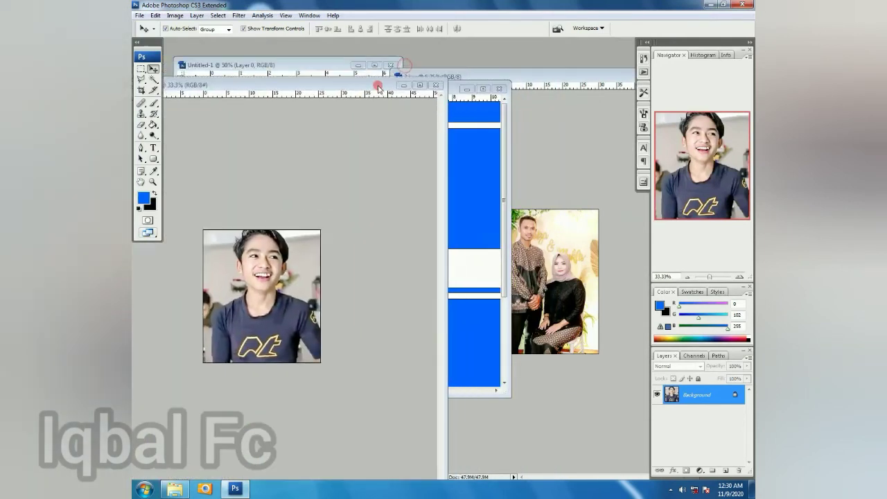
left_click(535, 90)
left_click_drag(529, 79, 368, 79)
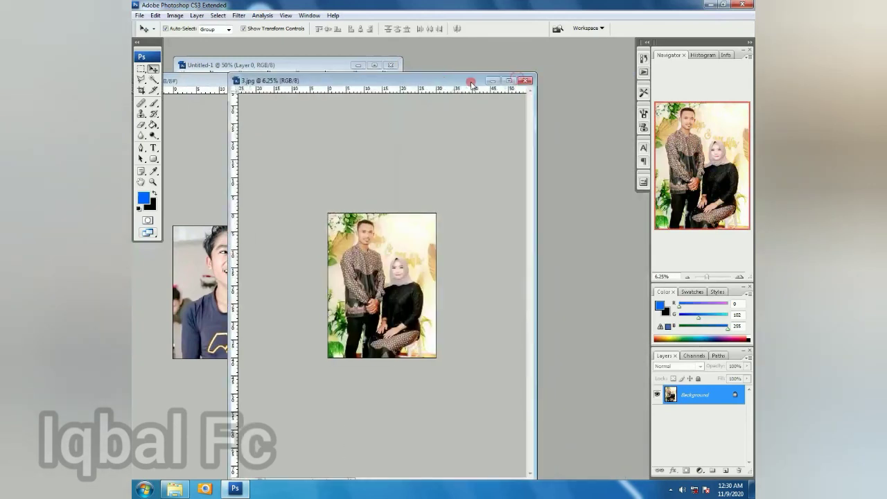
left_click(526, 81)
Arrange the portrait and Untitled-2 windows side by side, with Untitled-2 active
double_click(346, 81)
mouse_move(506, 86)
left_mouse_down()
mouse_move(607, 71)
mouse_move(388, 91)
mouse_move(279, 81)
left_mouse_up()
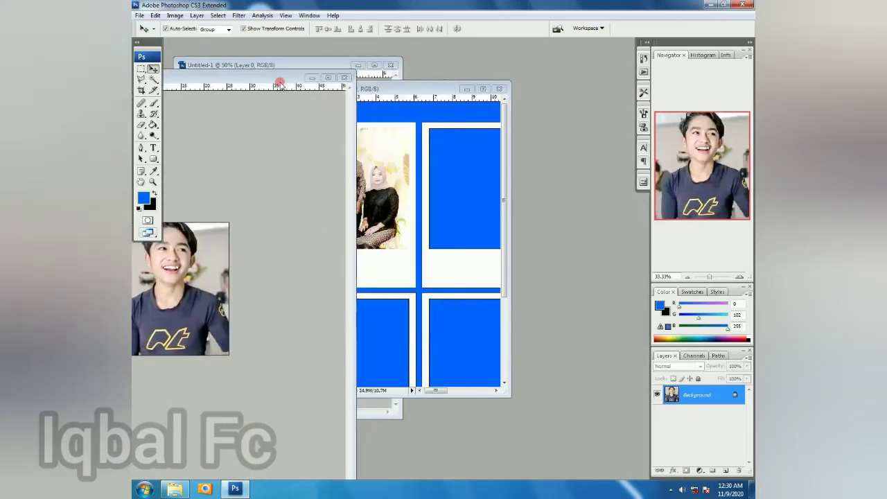
left_click_drag(432, 89, 532, 85)
left_click_drag(277, 67, 332, 60)
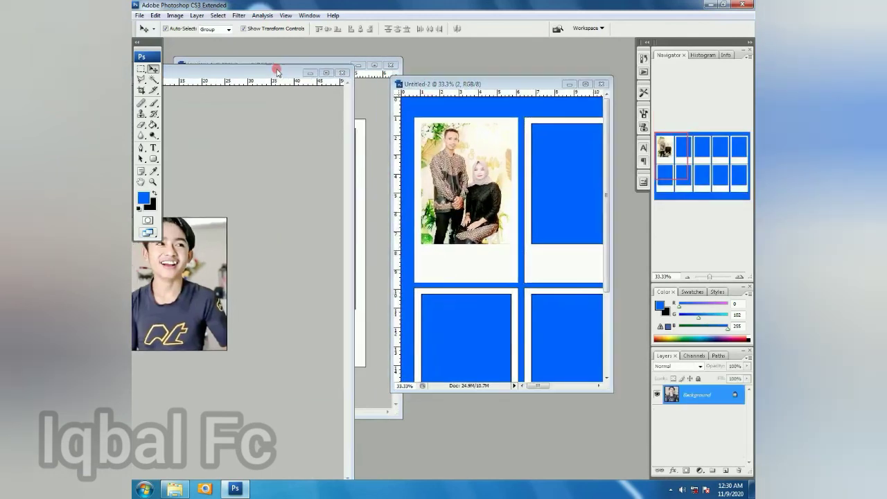
left_click(559, 182)
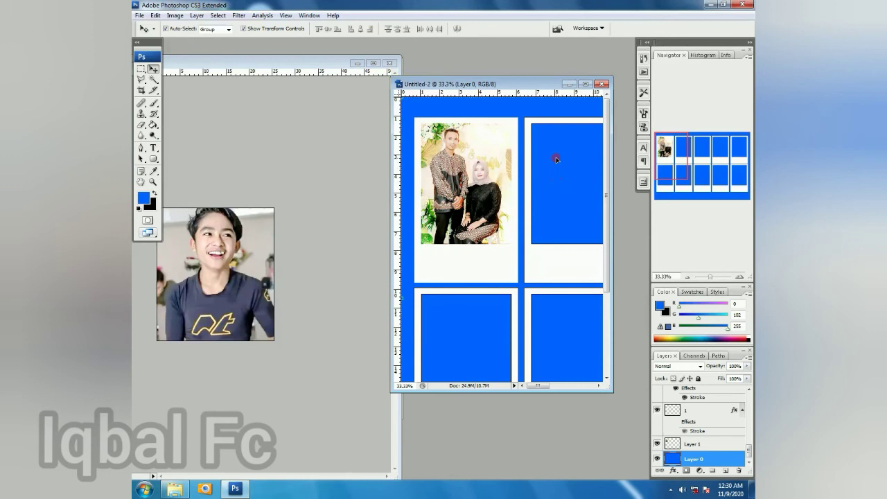
Copy the boy's portrait into Untitled-2 as a new layer, getting past the locked-layer error
left_click_drag(736, 421, 713, 402)
scroll(695, 410, "up", 1)
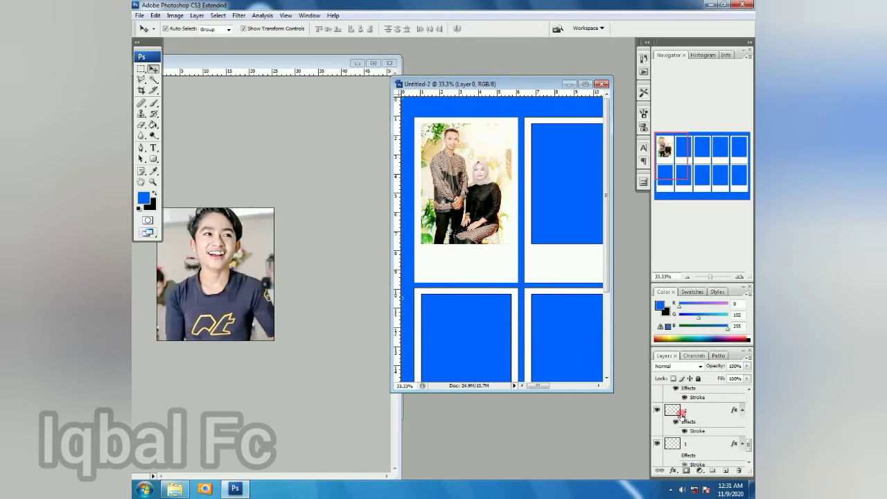
left_click(674, 443)
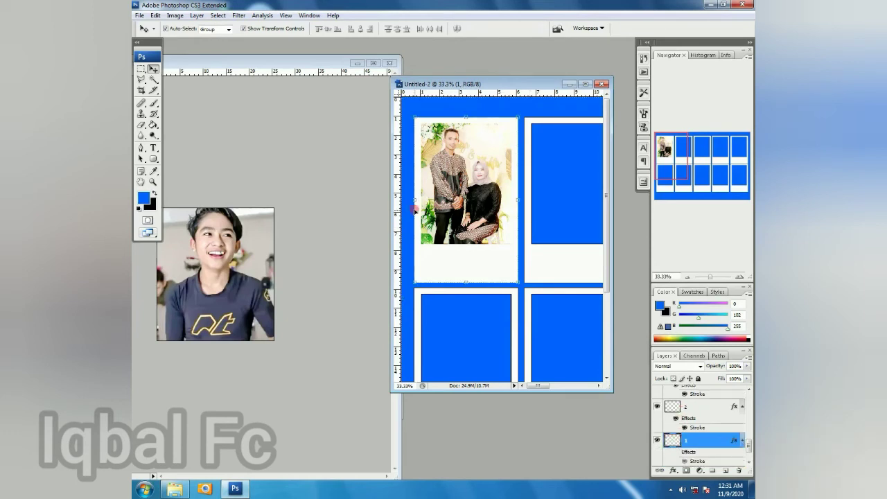
left_click_drag(225, 226, 469, 206)
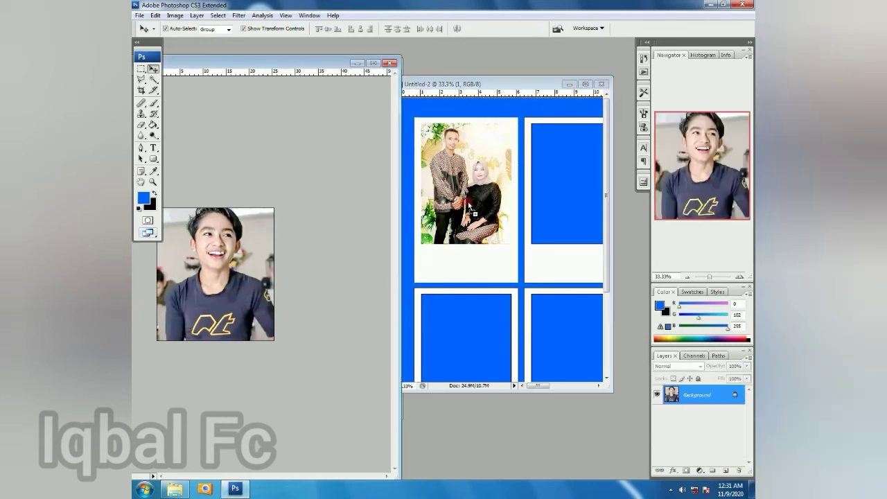
left_click_drag(552, 197, 552, 197)
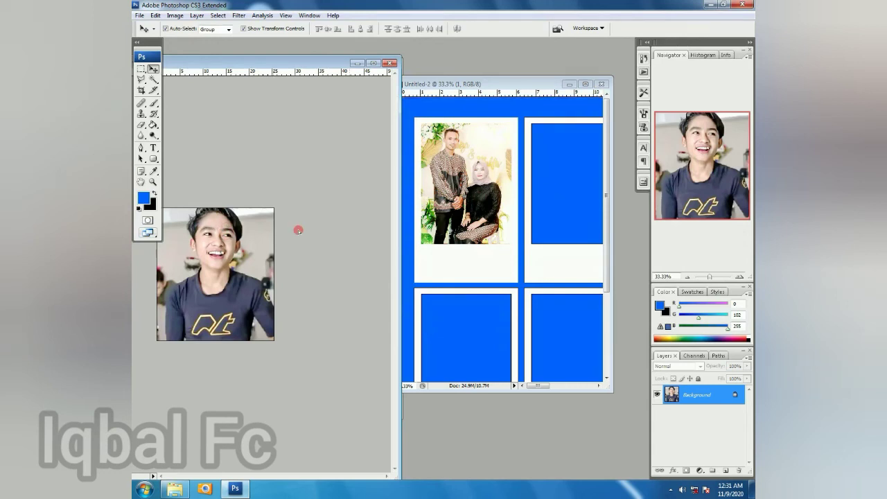
left_click_drag(260, 233, 373, 200)
left_click(441, 187)
left_click_drag(408, 233, 500, 220)
mouse_move(555, 194)
left_mouse_down()
mouse_move(569, 177)
mouse_move(544, 119)
left_mouse_up()
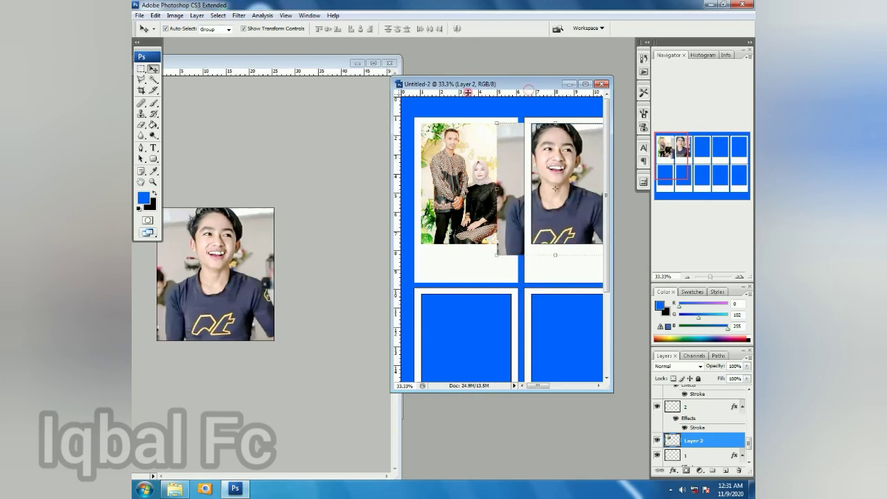
Scale and position the portrait with Free Transform to fill the second frame's opening
left_click(585, 83)
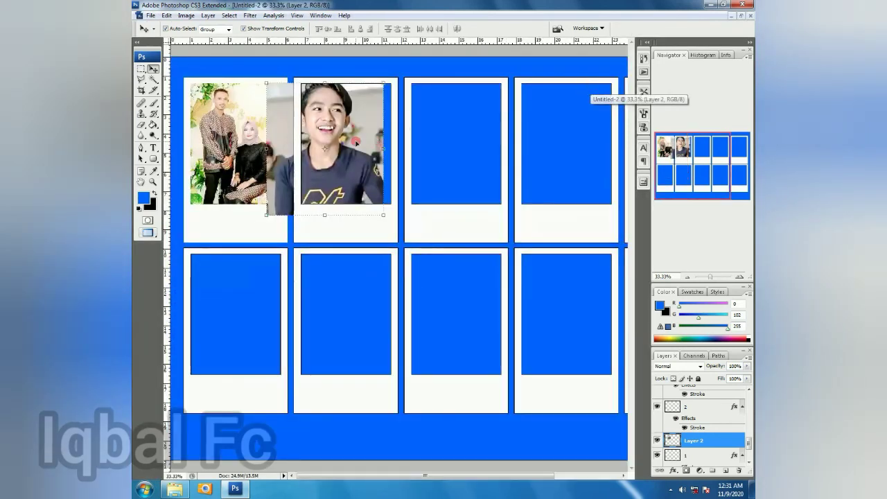
left_click_drag(356, 143, 371, 139)
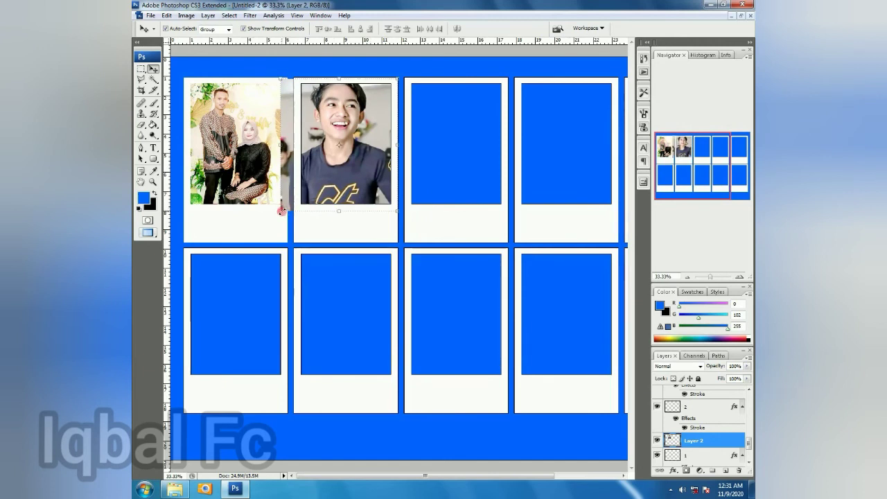
left_click_drag(280, 207, 300, 199)
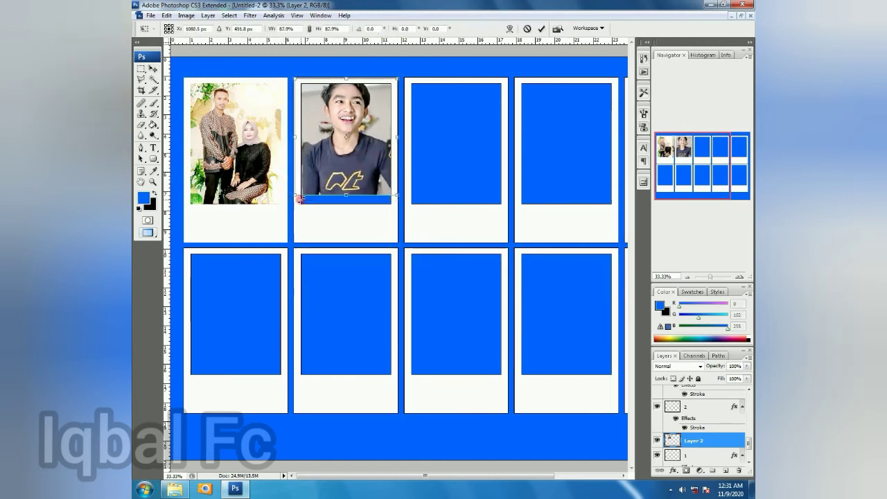
left_click_drag(337, 98, 336, 110)
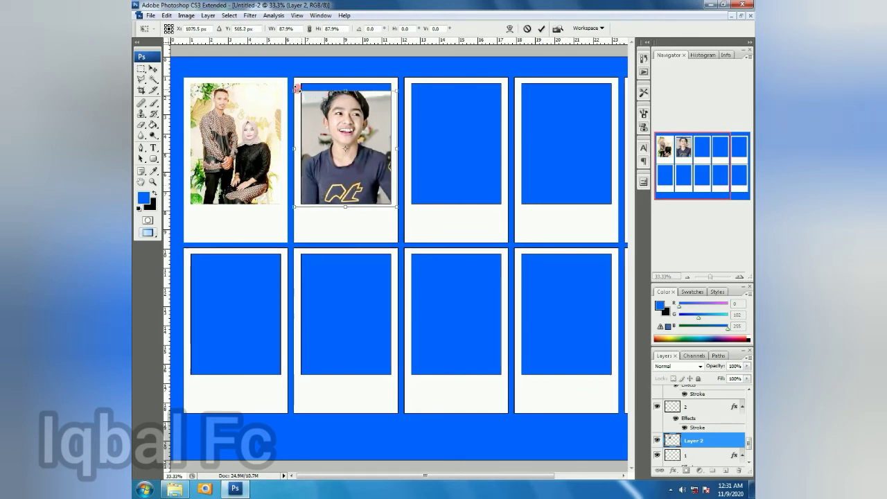
left_click_drag(295, 89, 289, 73)
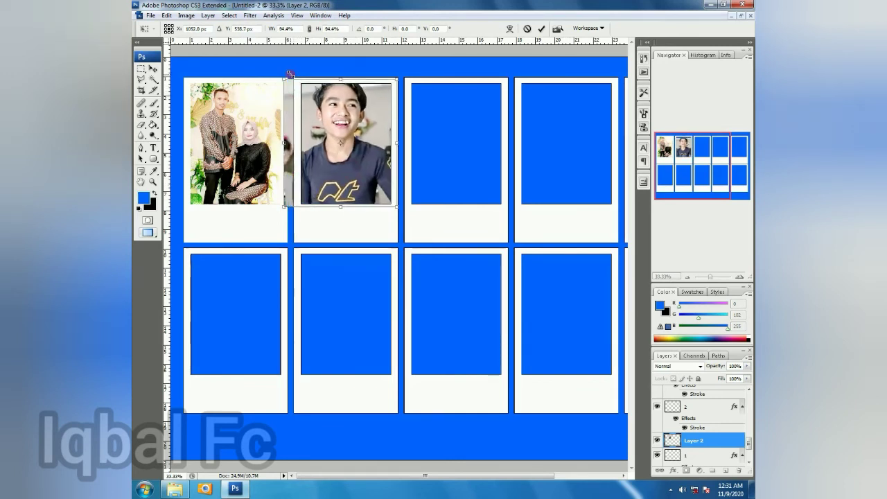
left_click_drag(373, 159, 375, 160)
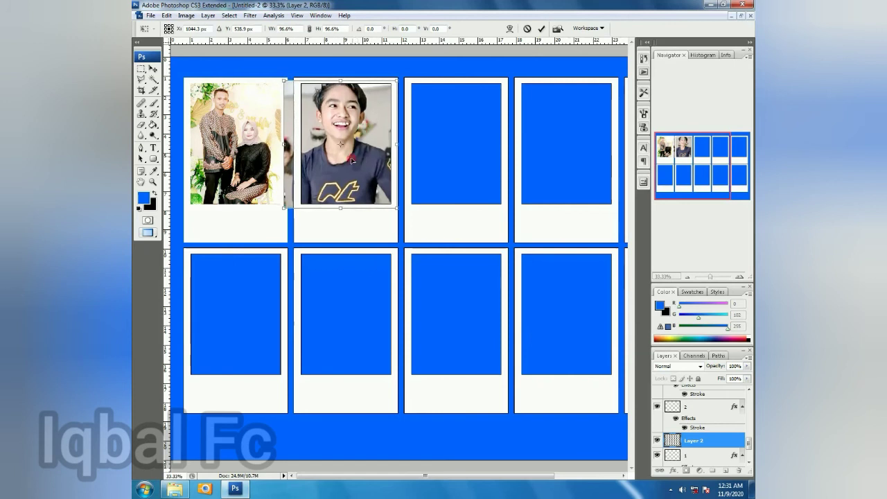
left_click(543, 28)
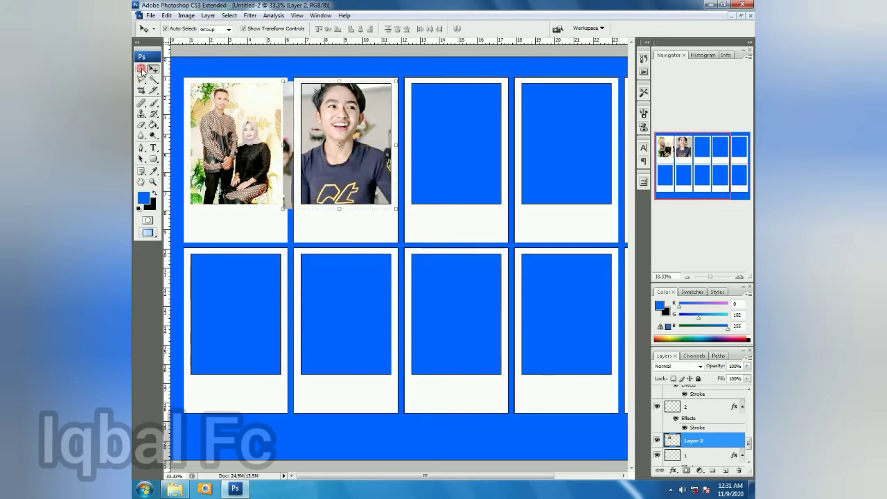
left_click(142, 70)
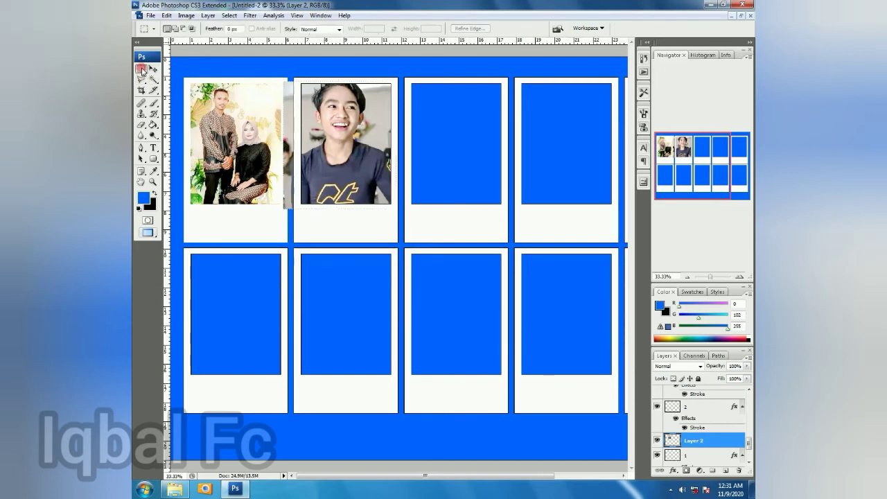
Delete the grey strip spilling between the first and second frames, then deselect
left_click_drag(255, 79, 297, 350)
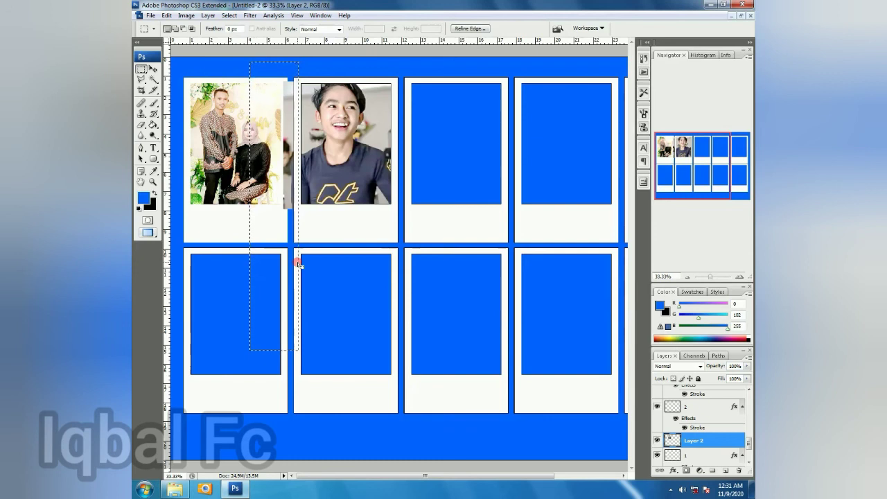
key("Delete")
left_click(314, 219)
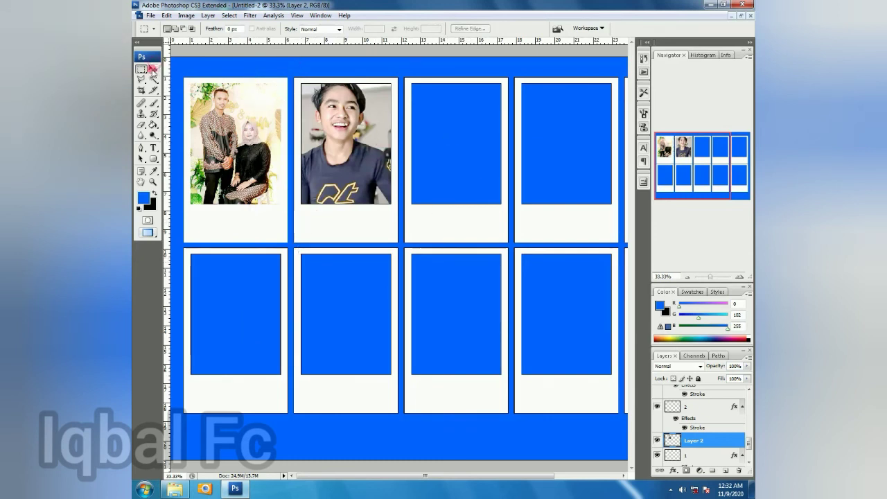
left_click(153, 69)
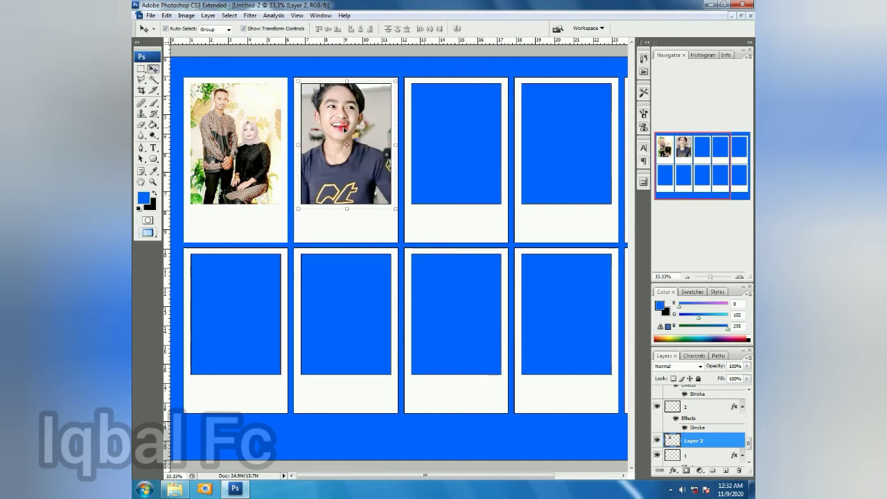
key("ctrl+m")
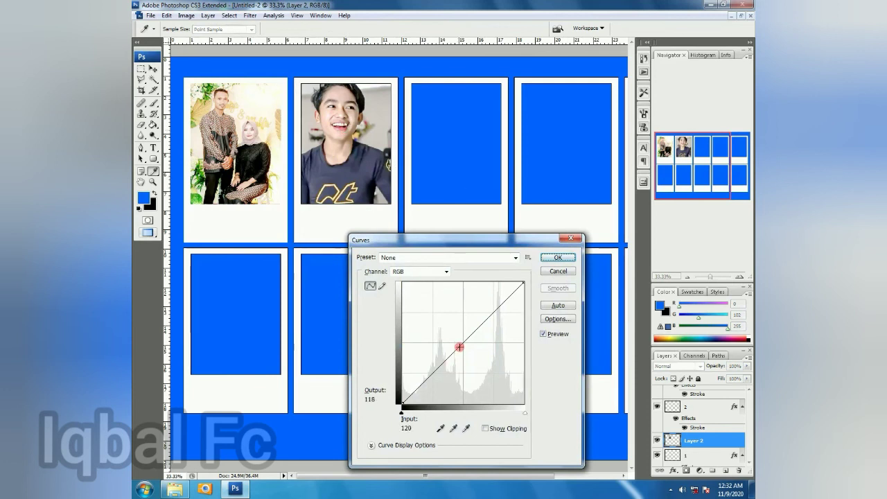
Brighten the portrait by raising the RGB curve midpoint, then duplicate it into frame three
left_click_drag(459, 346, 459, 337)
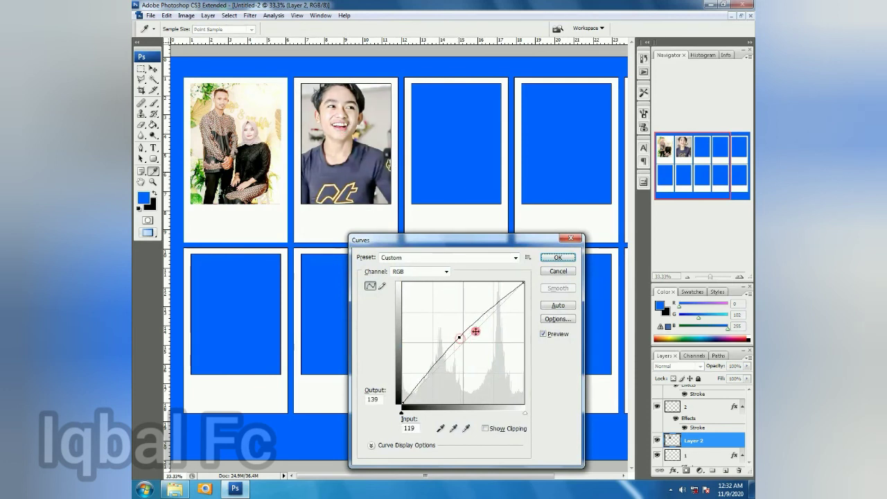
left_click(554, 258)
key("v")
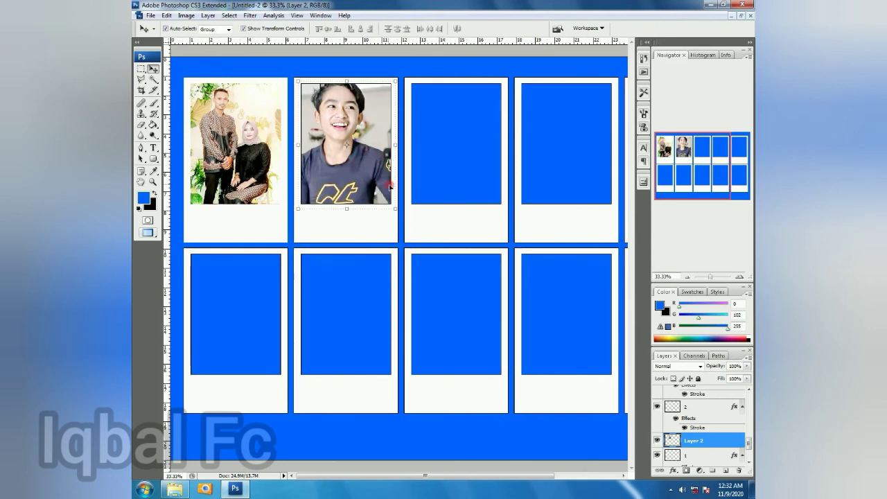
left_click_drag(358, 147, 466, 156)
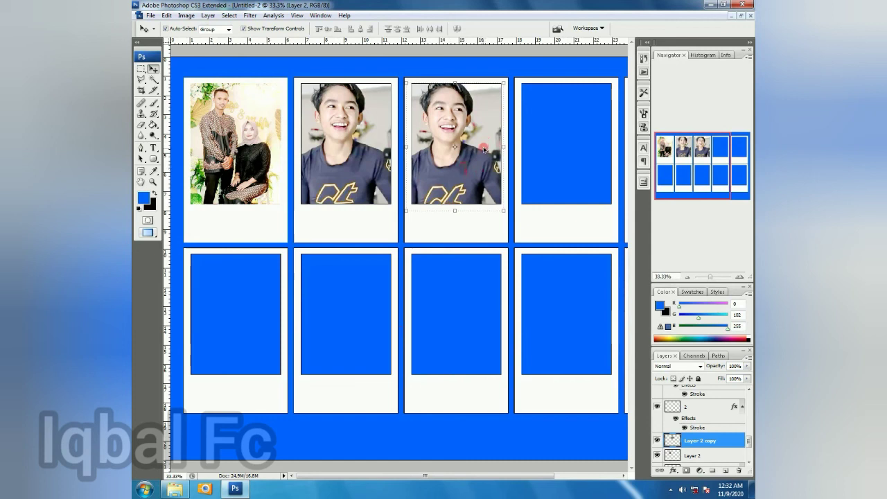
Copy the portrait into the remaining top-row frames and the couple photo into the bottom row
mouse_move(462, 166)
left_mouse_down()
mouse_move(589, 152)
mouse_move(567, 145)
left_mouse_up()
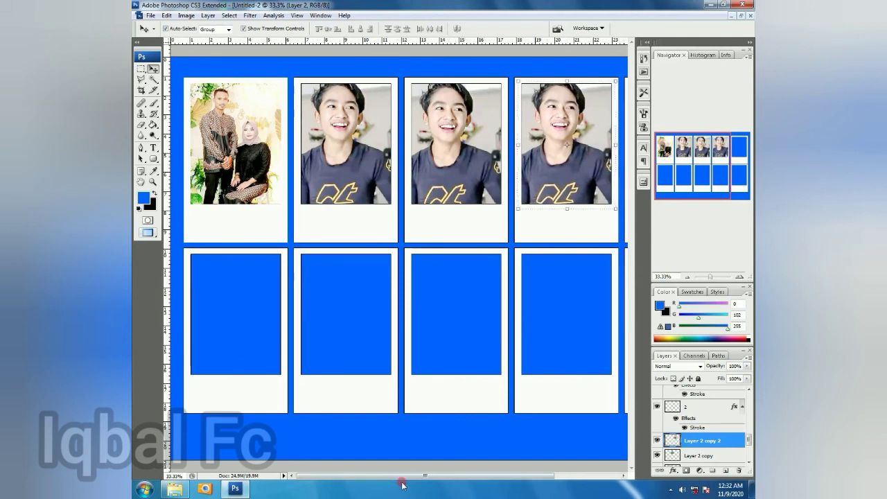
left_click_drag(402, 476, 463, 476)
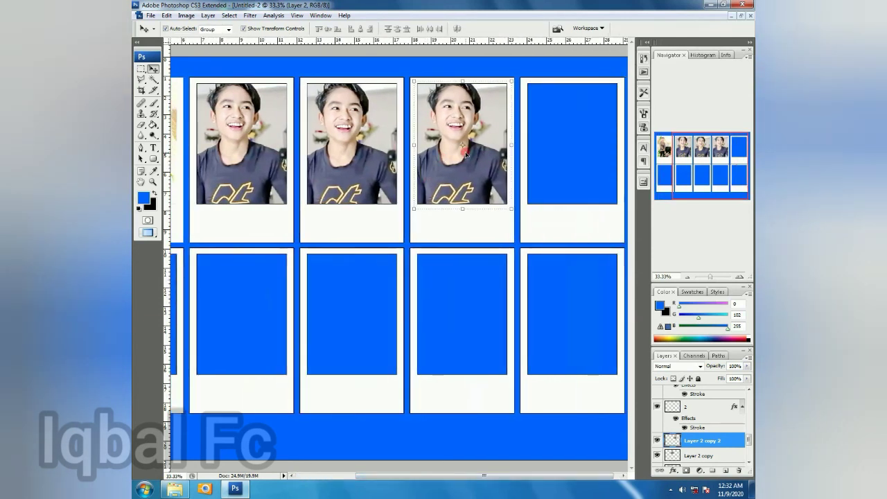
left_click_drag(465, 154, 573, 161)
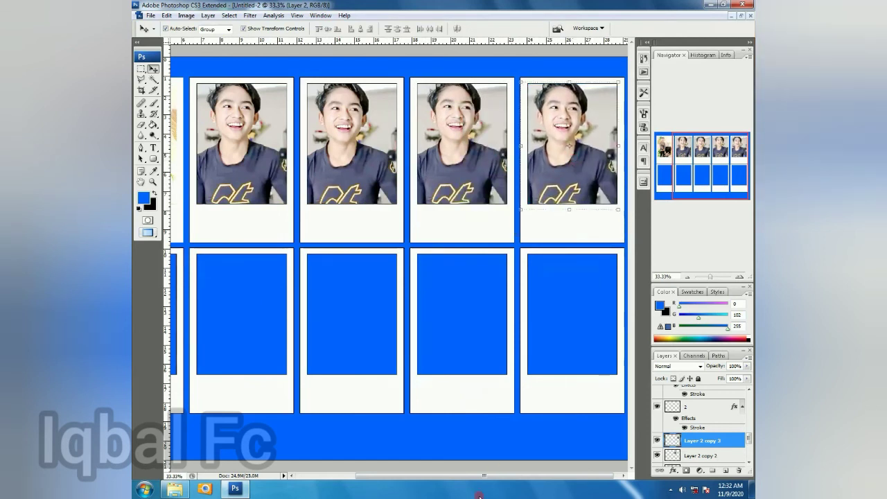
left_click_drag(475, 480, 417, 477)
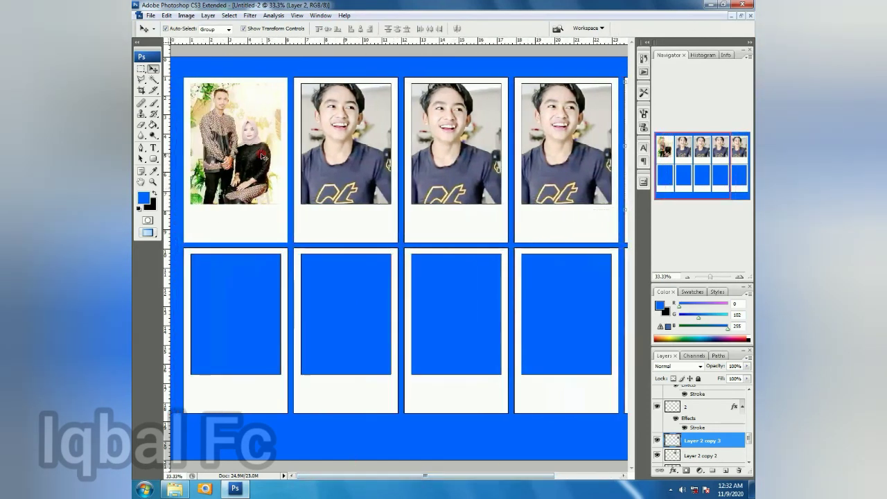
left_click(263, 156)
mouse_move(263, 156)
left_mouse_down()
mouse_move(265, 326)
mouse_move(487, 334)
left_mouse_up()
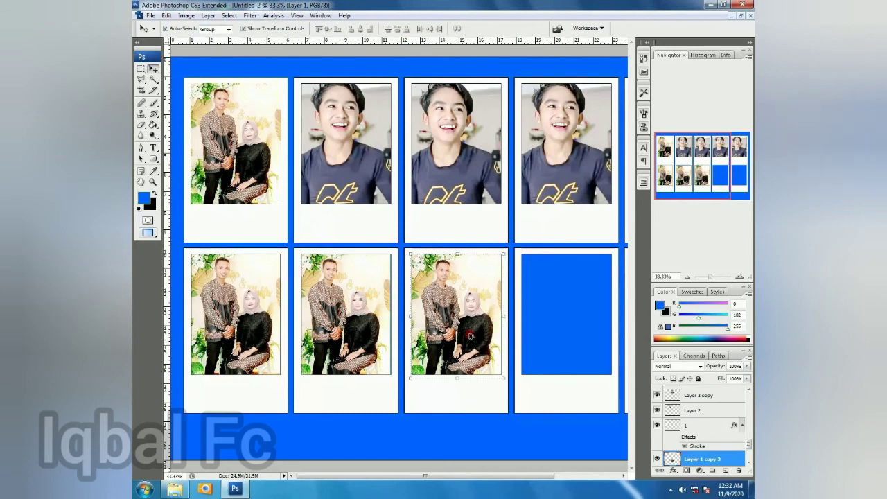
Copy the couple photo into the fourth and fifth bottom-row frames, completing all ten
left_click(433, 313)
mouse_move(432, 313)
left_mouse_down()
mouse_move(451, 323)
mouse_move(556, 321)
left_mouse_up()
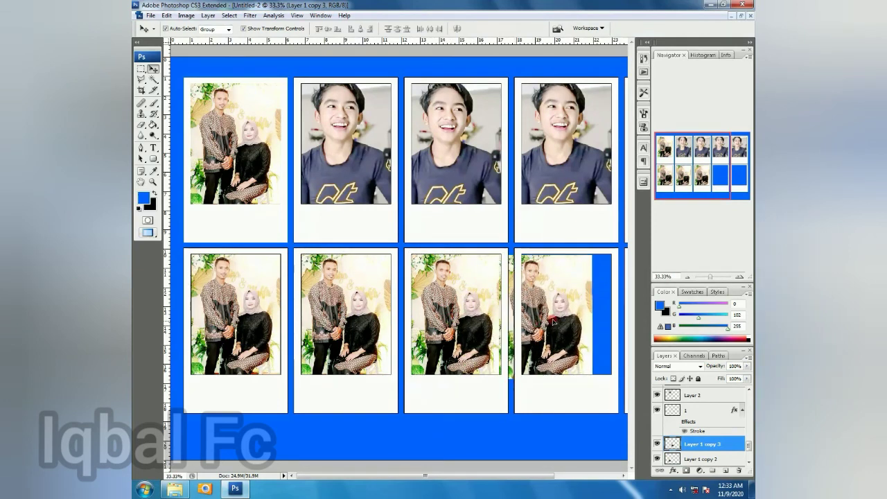
left_click_drag(556, 320, 558, 320)
left_click_drag(459, 476, 493, 476)
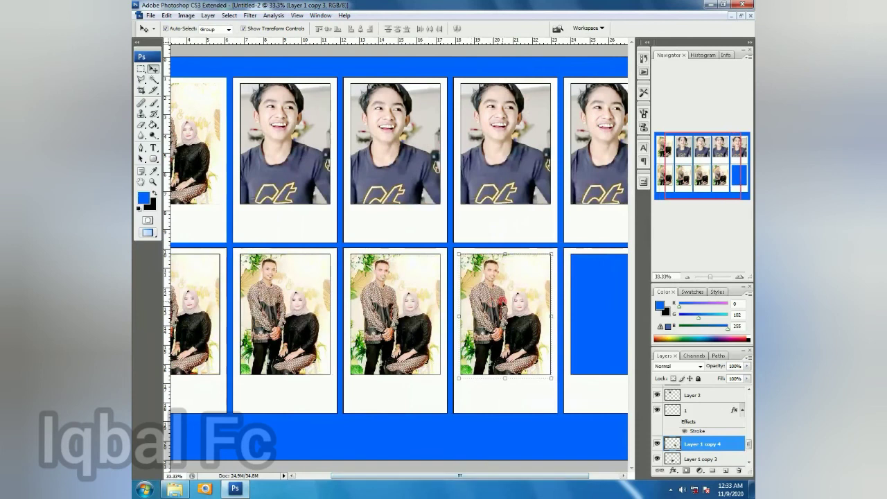
left_click_drag(503, 303, 613, 305)
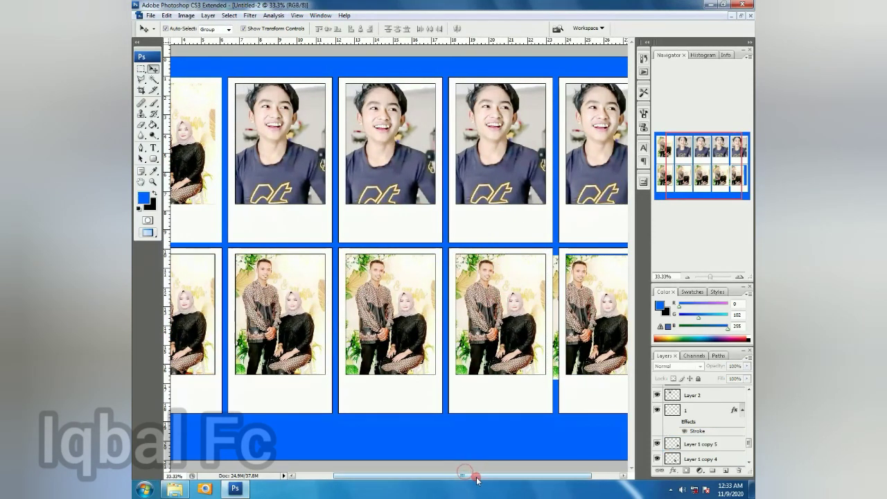
left_click_drag(468, 476, 489, 475)
mouse_move(553, 293)
left_mouse_down()
mouse_move(583, 293)
mouse_move(560, 291)
left_mouse_up()
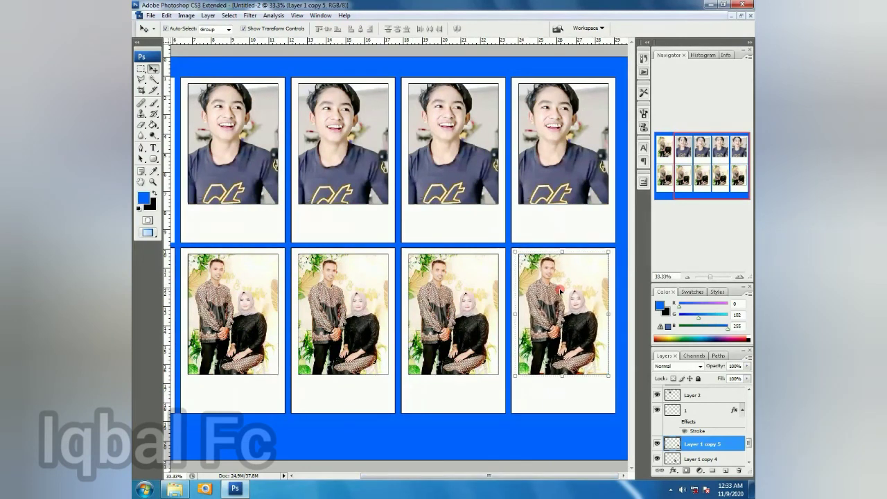
left_click(486, 475)
left_click(259, 177)
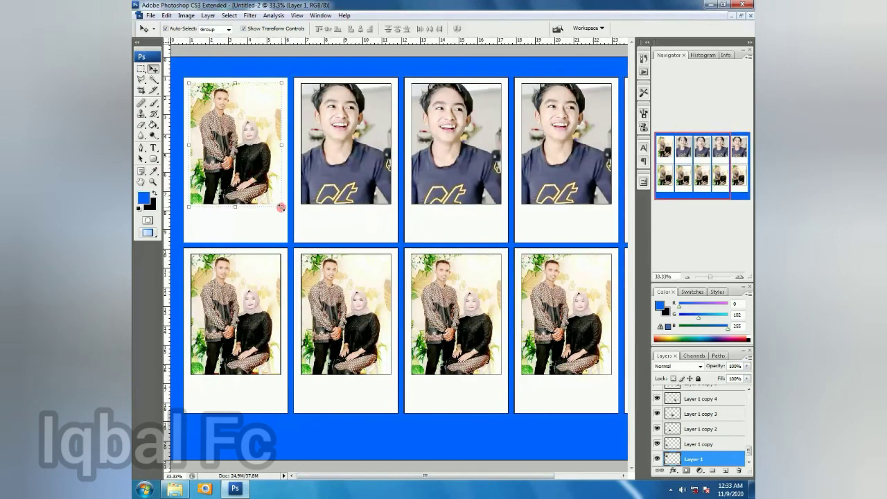
left_click(281, 205)
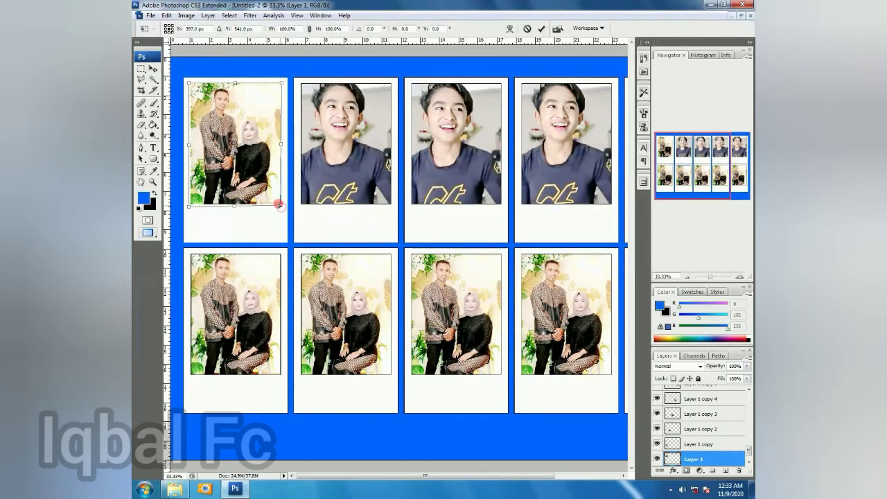
left_click(527, 29)
scroll(709, 452, "down", 1)
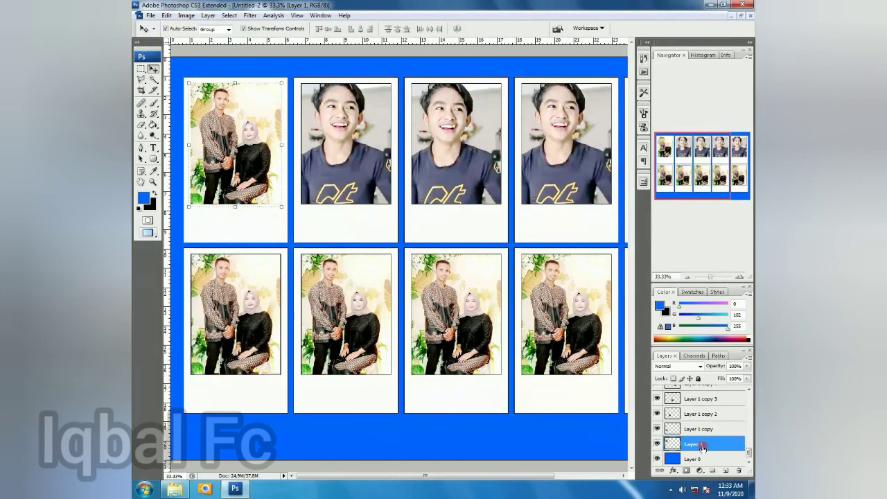
left_click_drag(702, 448, 701, 429)
left_click_drag(280, 169, 263, 158)
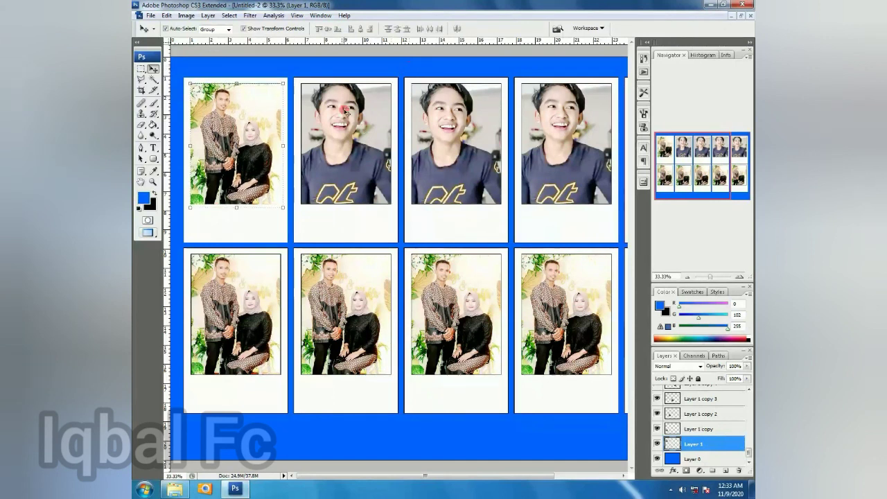
left_click_drag(283, 207, 280, 199)
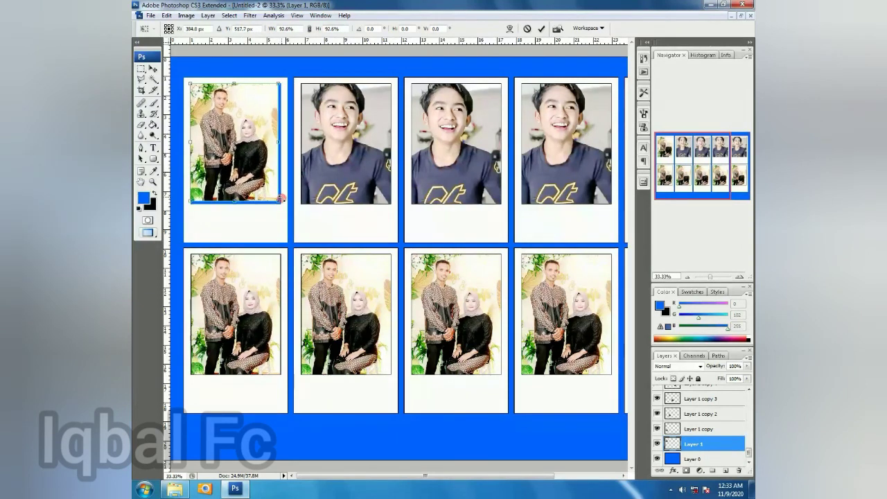
left_click(528, 29)
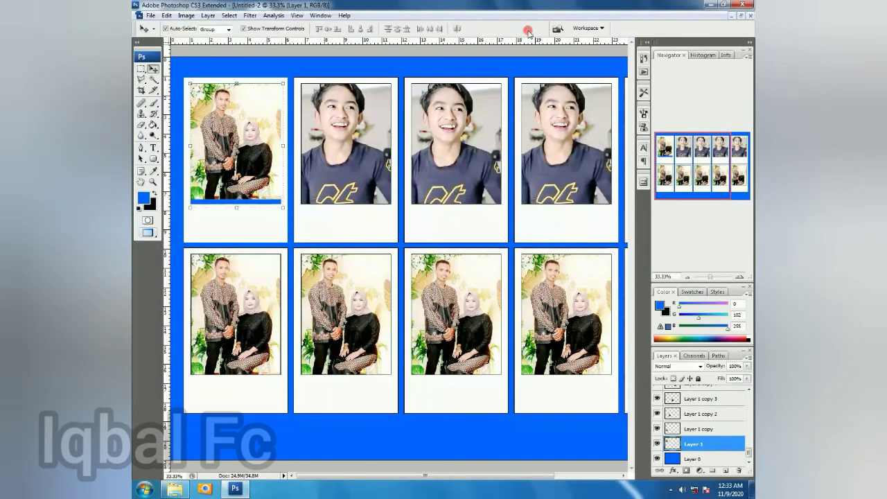
left_click(316, 366)
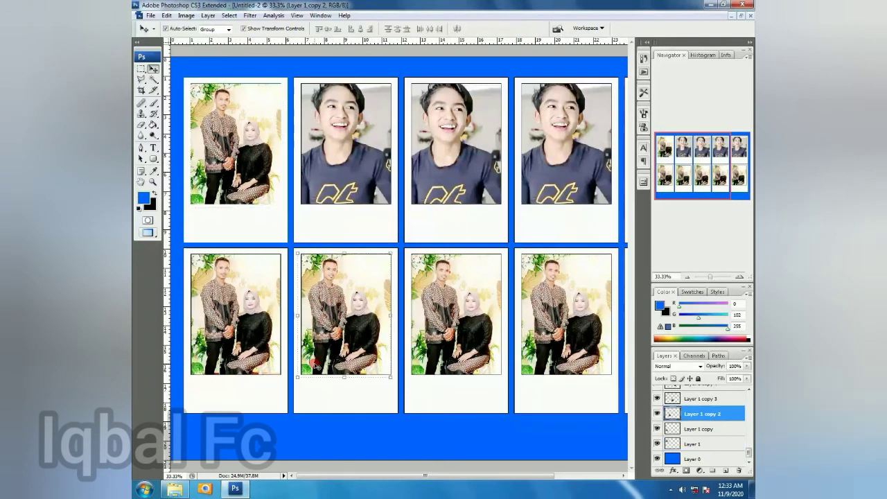
key("ctrl+minus")
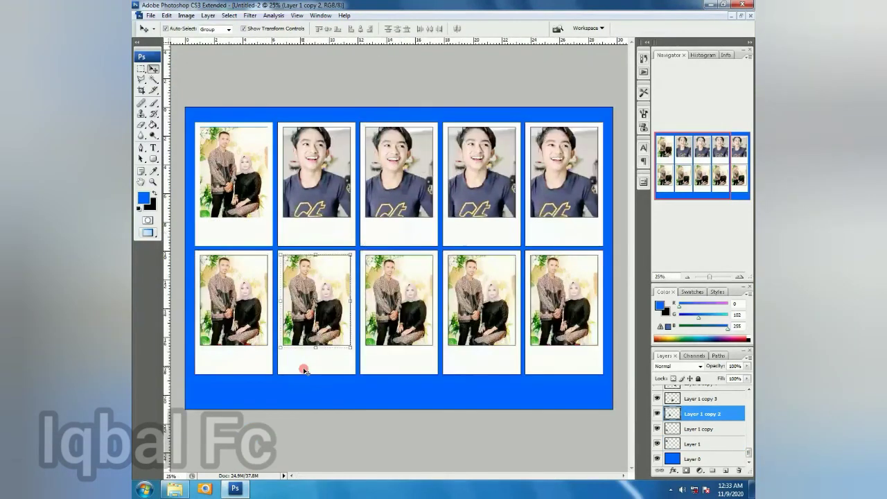
Hide the blue Layer 0 background and select the first frame's layer for effects
key("ctrl+minus")
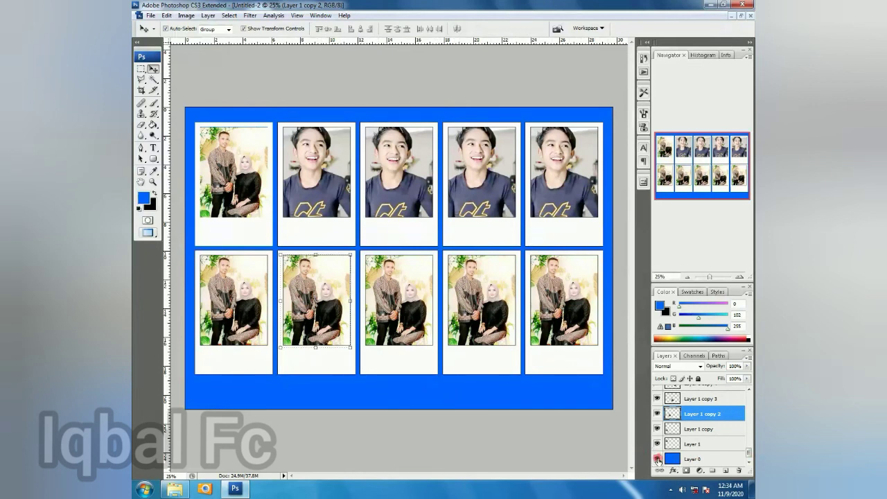
left_click(657, 459)
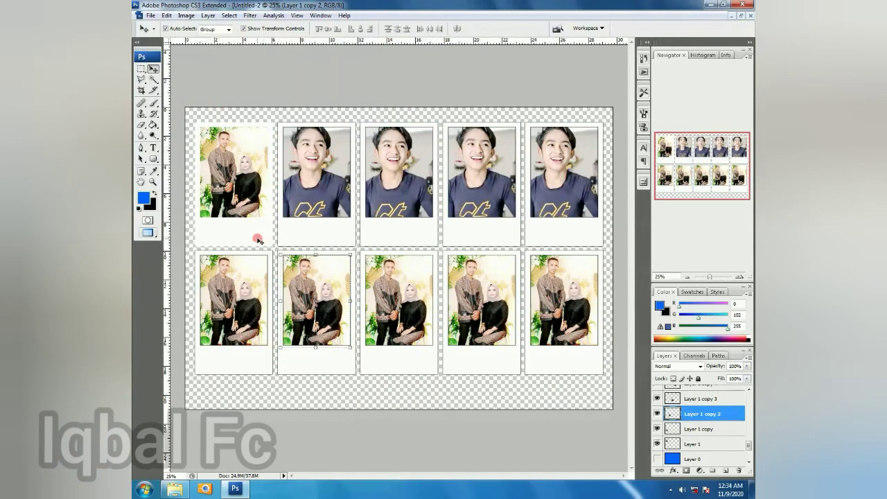
left_click(258, 237)
left_click(669, 470)
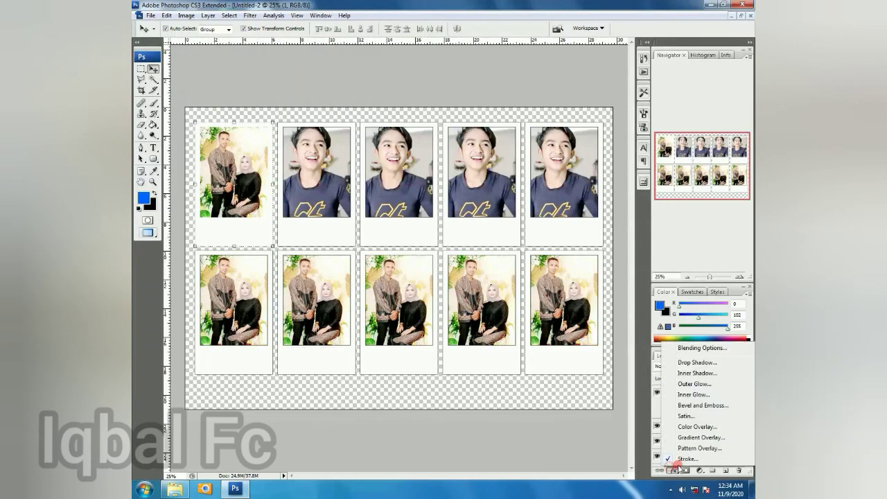
left_click(684, 461)
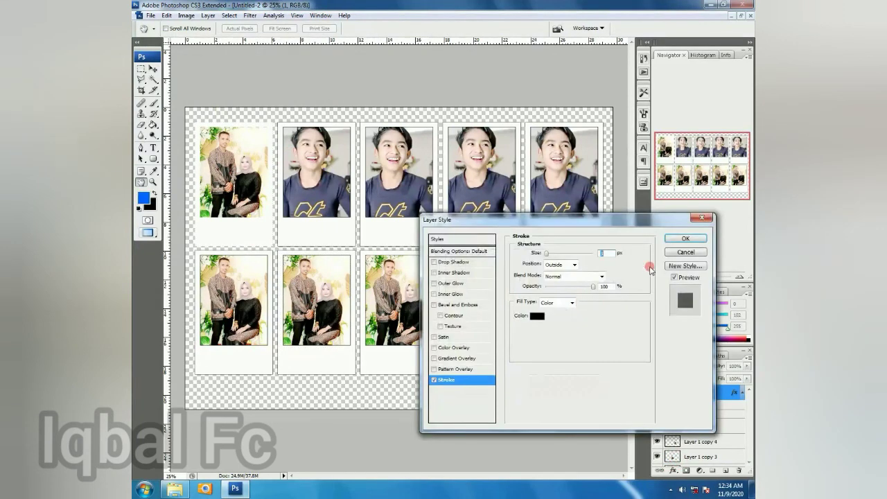
left_click(685, 238)
left_click(444, 425)
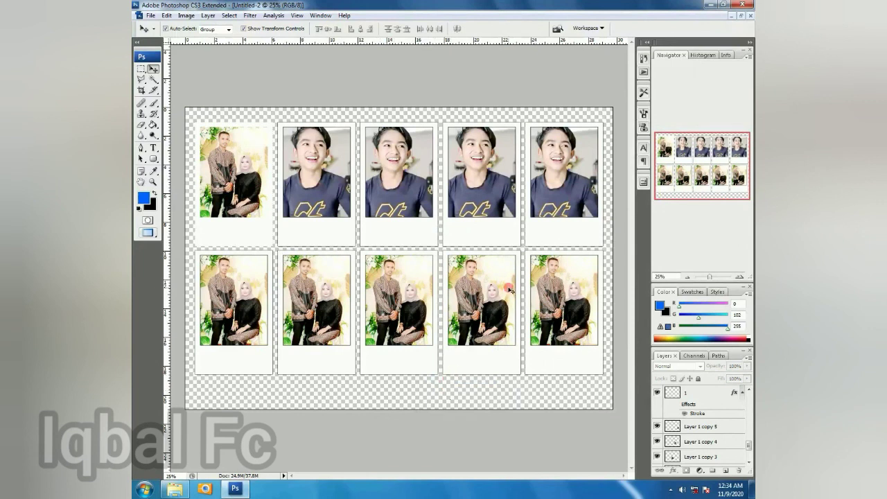
key("ctrl+minus")
key("ctrl+minus")
key("ctrl+plus")
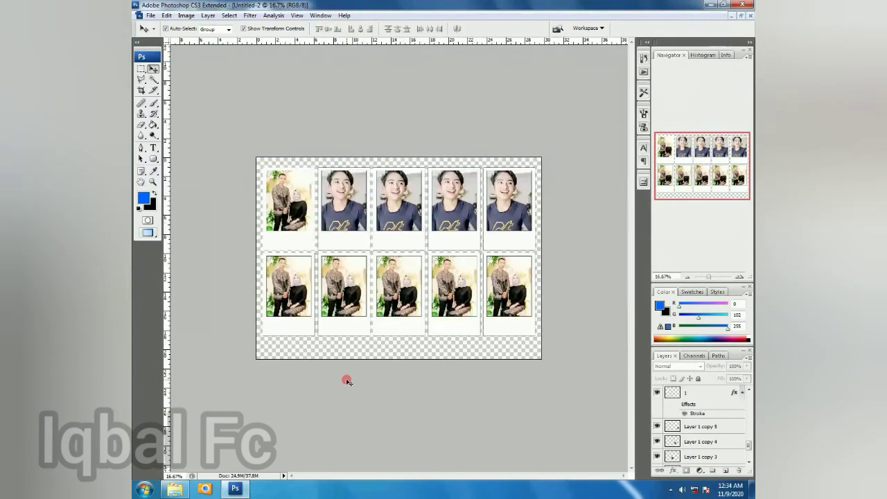
Rotate the canvas 90° clockwise into portrait orientation
scroll(721, 416, "up", 3)
scroll(720, 416, "up", 3)
scroll(722, 408, "up", 3)
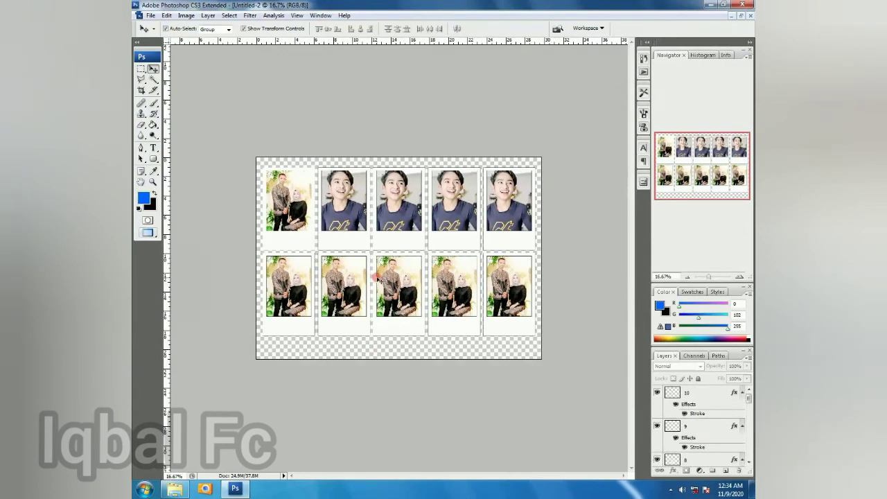
left_click(185, 16)
mouse_move(204, 113)
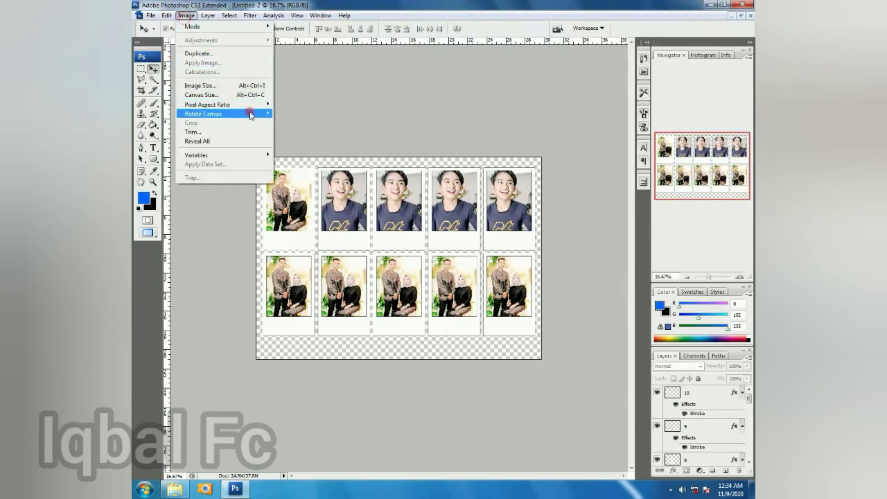
left_click(291, 124)
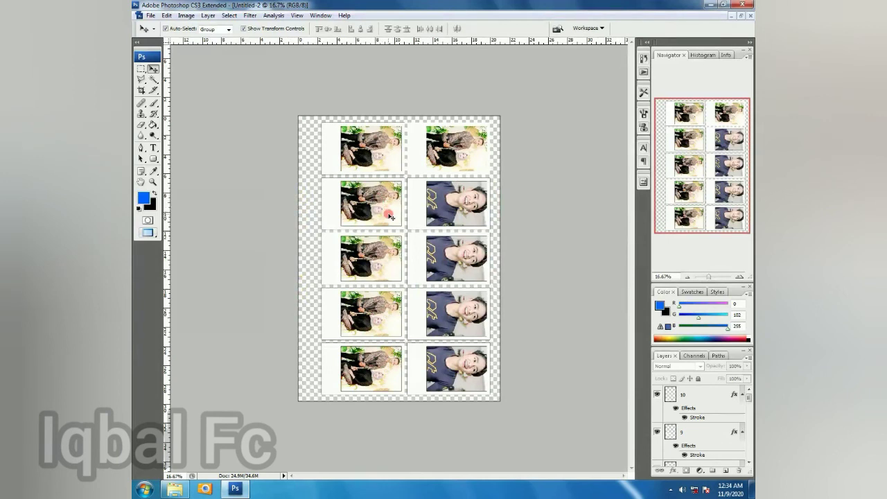
key("ctrl+p")
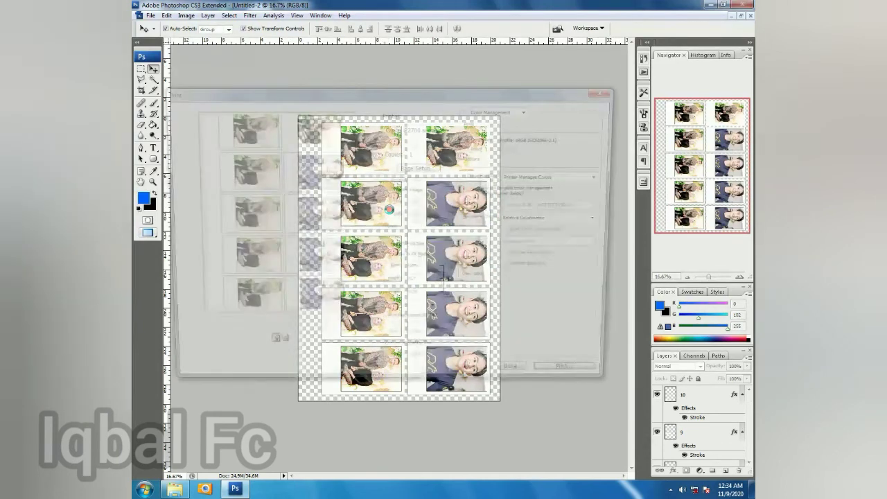
left_click(503, 384)
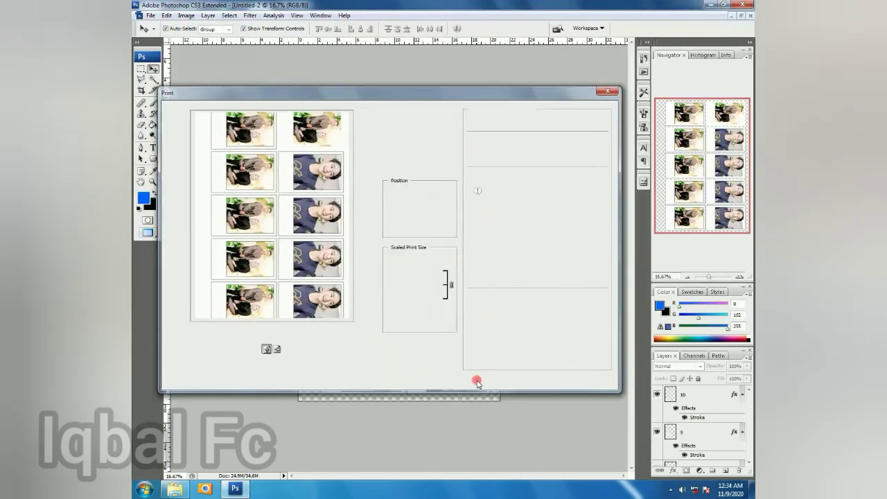
key("ctrl+plus")
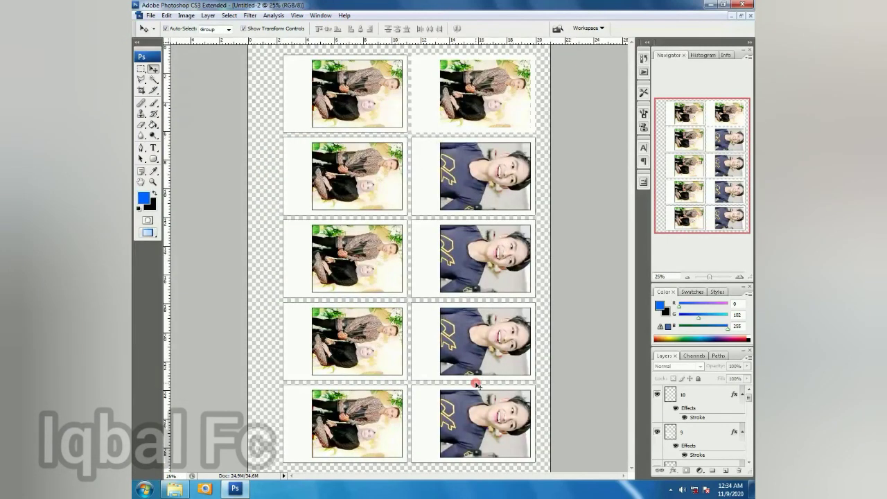
key("ctrl+minus")
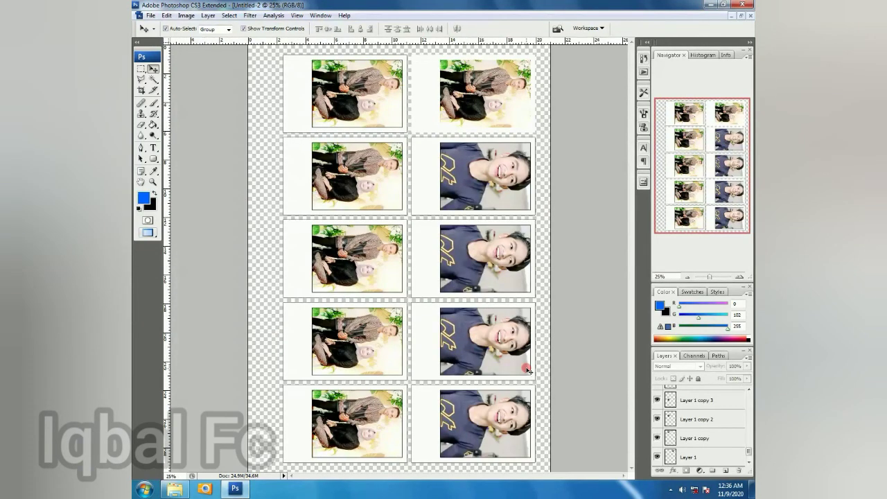
key("ctrl+minus")
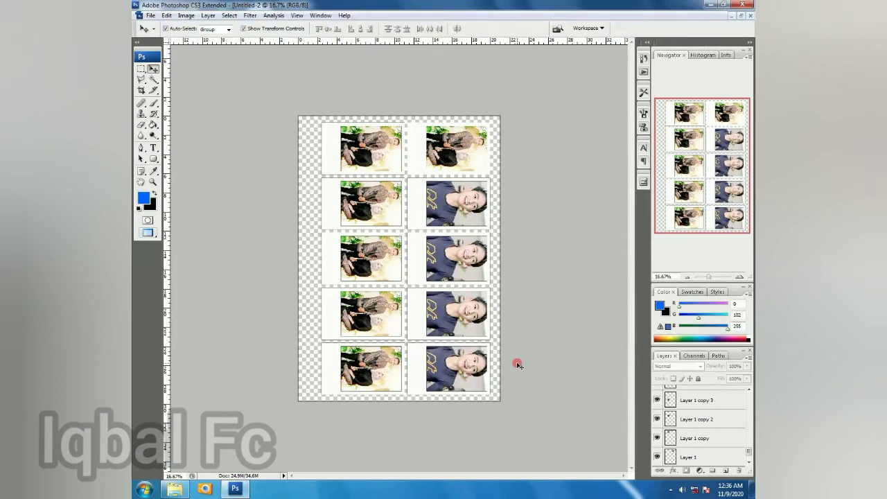
left_click(671, 490)
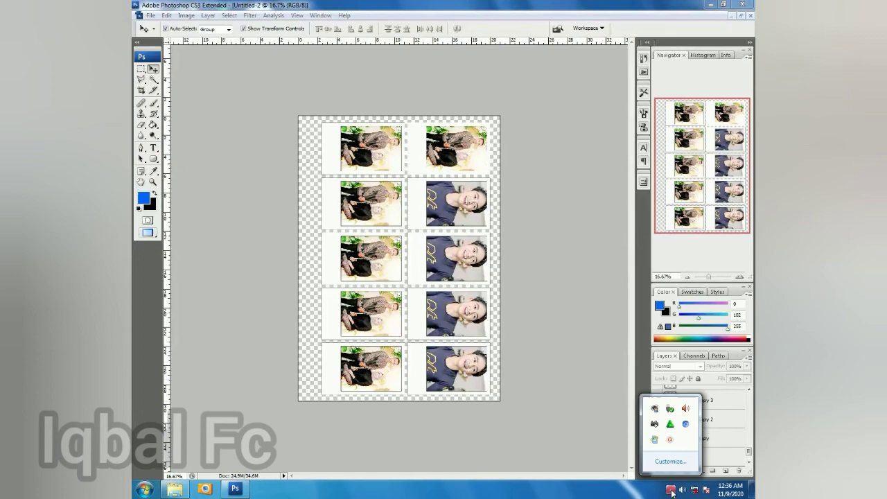